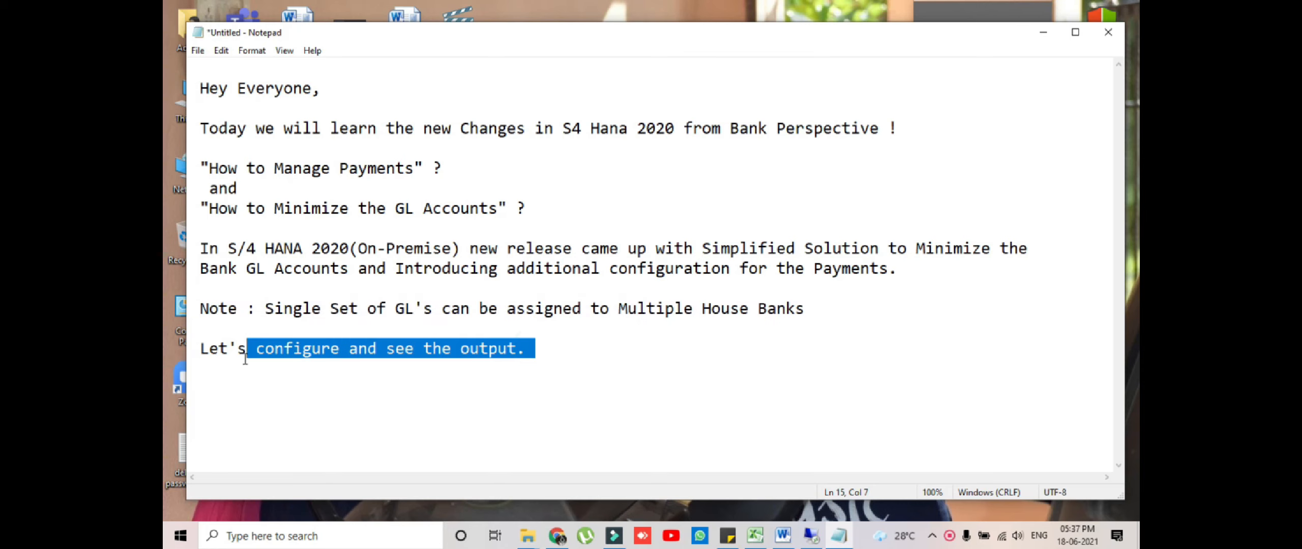
# Open FS00 for company code BOB and display existing account 100010 HDFCI MAIN A/C
pyautogui.click(447, 402)
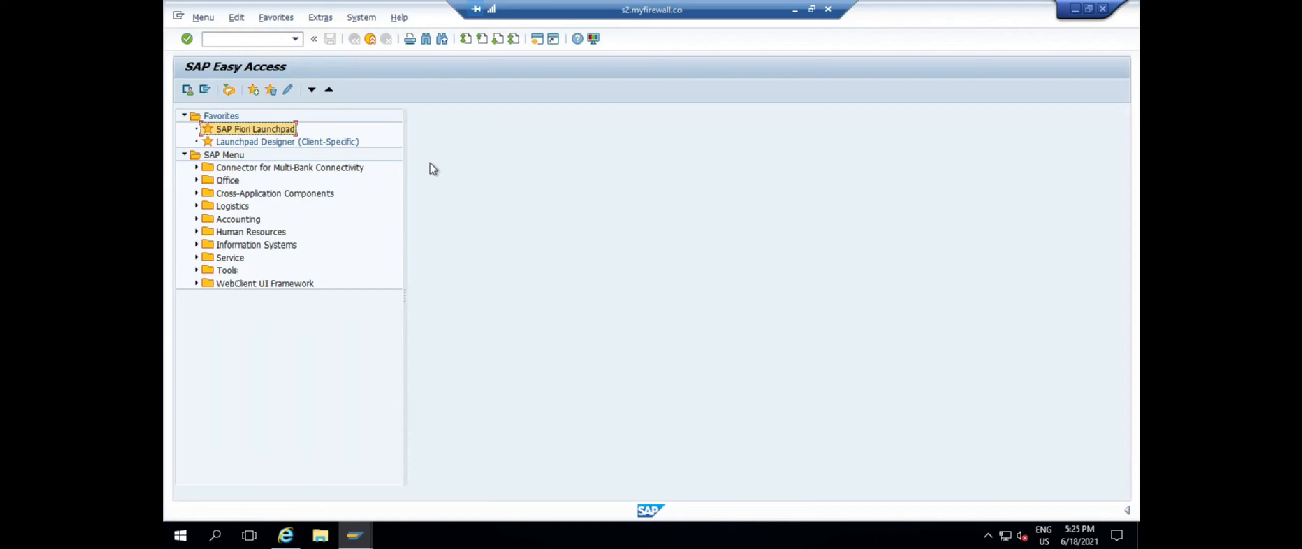
pyautogui.write('/nfs')
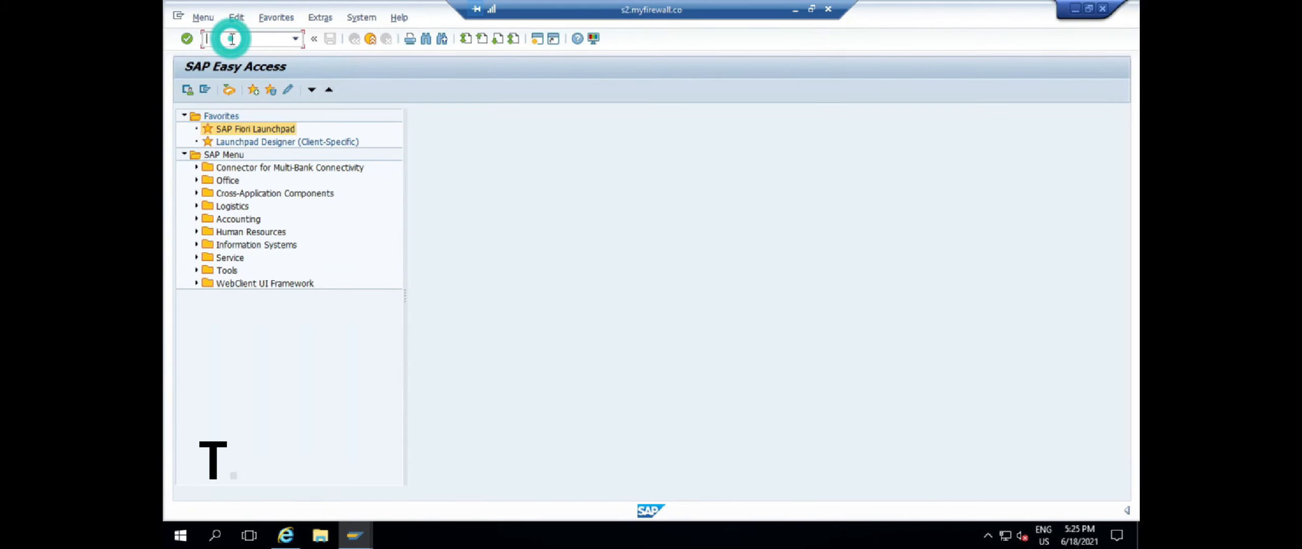
pyautogui.write('00')
pyautogui.press('Return')
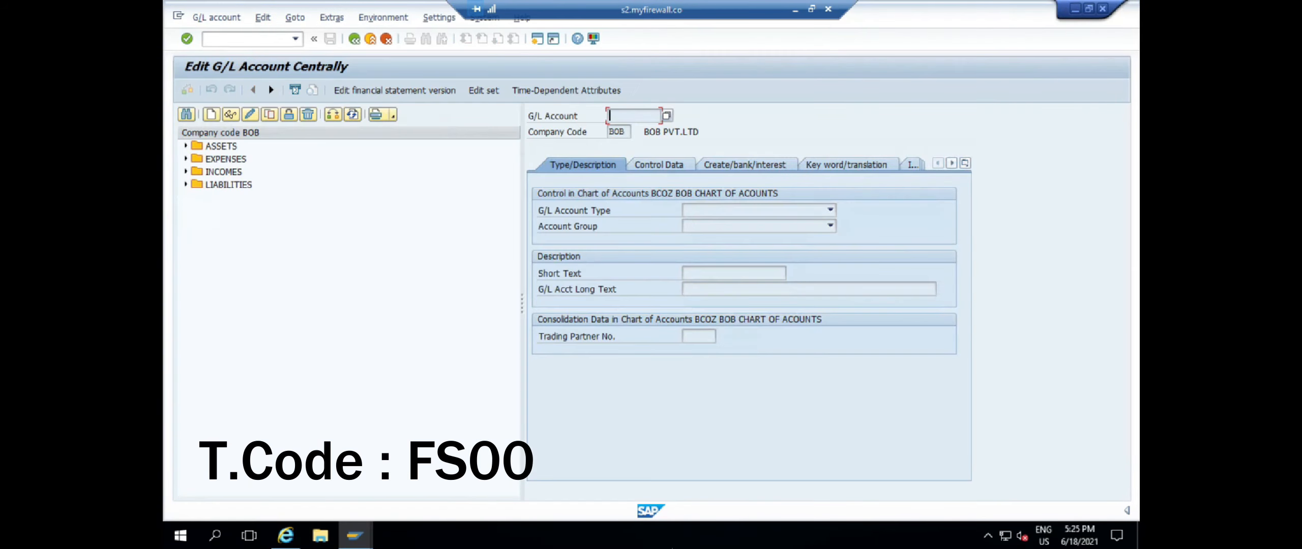
pyautogui.click(334, 115)
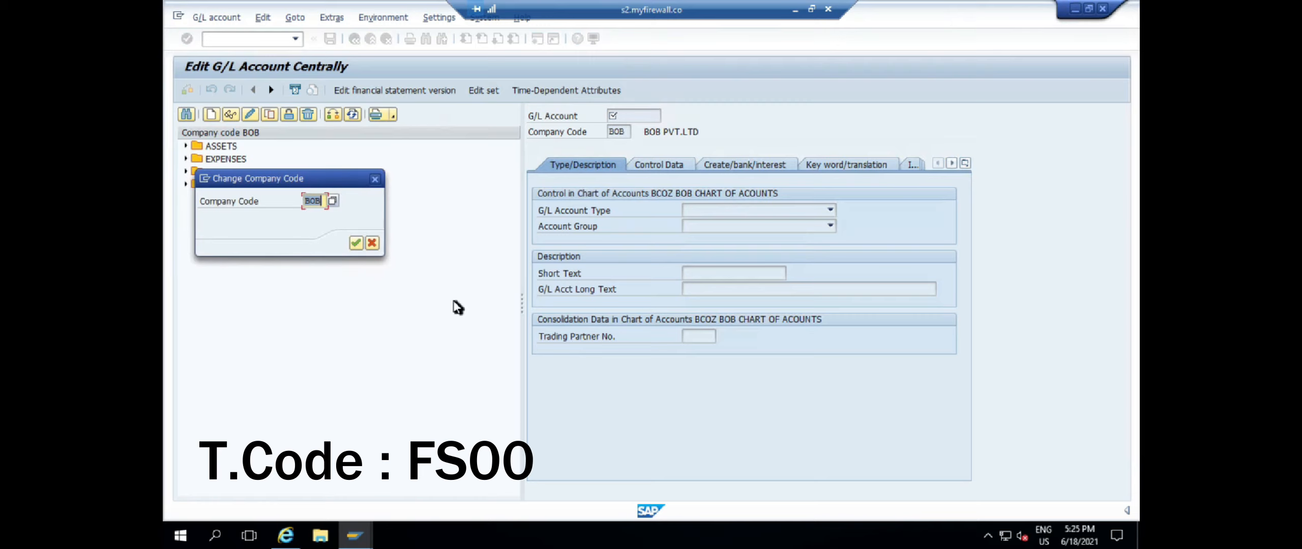
pyautogui.press('Return')
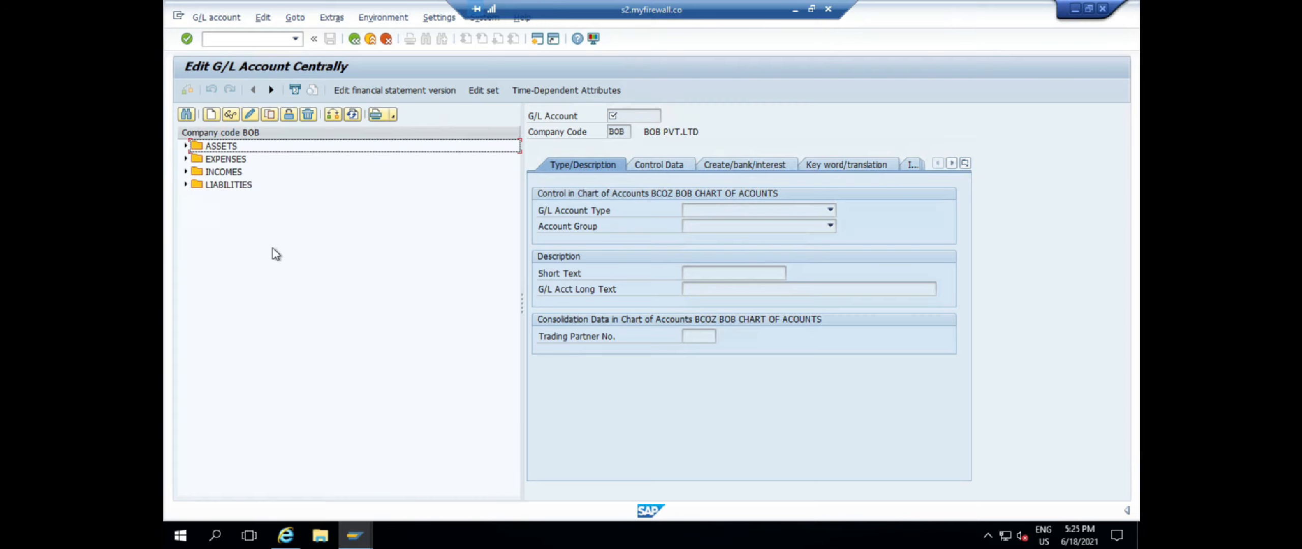
pyautogui.click(186, 147)
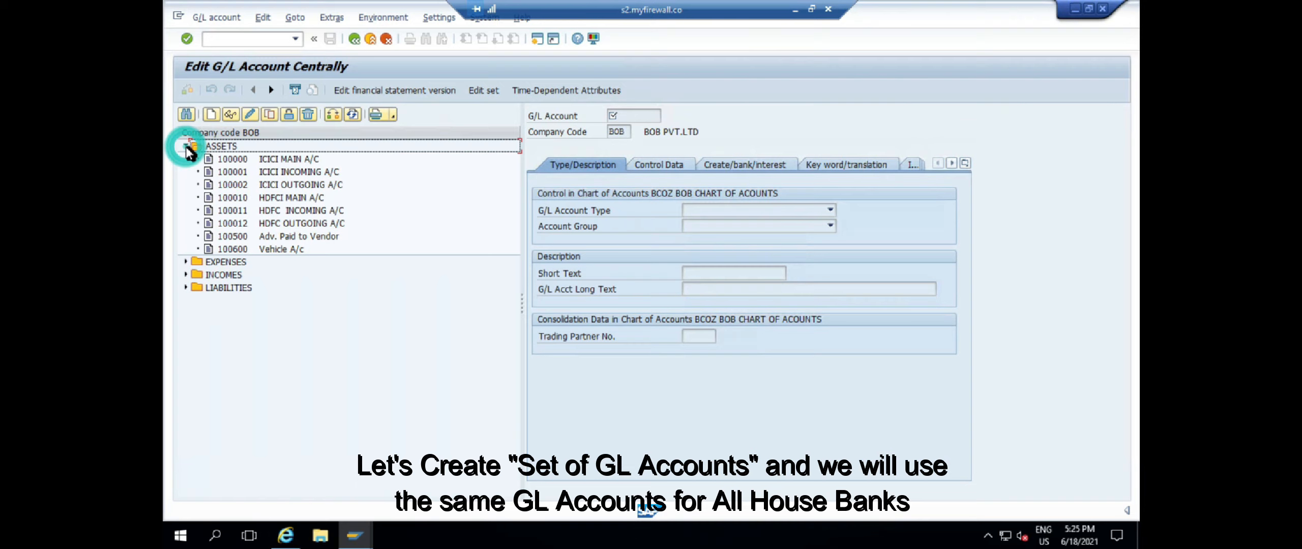
pyautogui.doubleClick(254, 198)
pyautogui.click(606, 117)
# Start a new G/L account numbered 100020
pyautogui.click(211, 115)
pyautogui.moveTo(296, 178); pyautogui.dragTo(644, 201)
pyautogui.write('100010')
pyautogui.press('BackSpace')
pyautogui.press('BackSpace')
pyautogui.write('20')
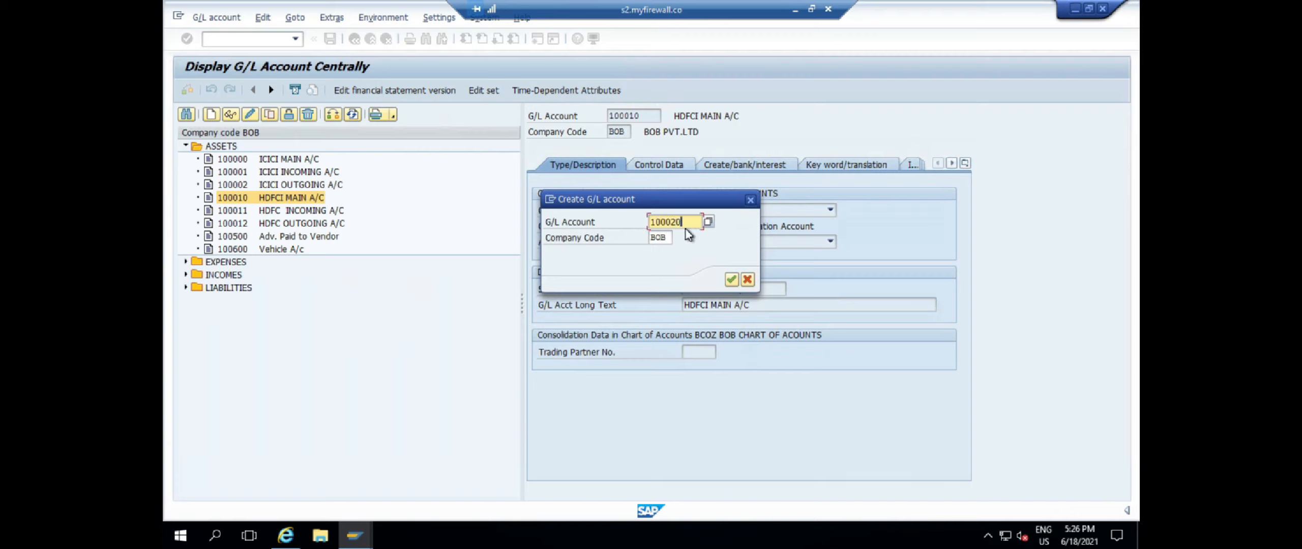
pyautogui.press('Return')
# Make 100020 a Cash Account with subtype B Bank Reconciliation and account group ASST
pyautogui.click(751, 215)
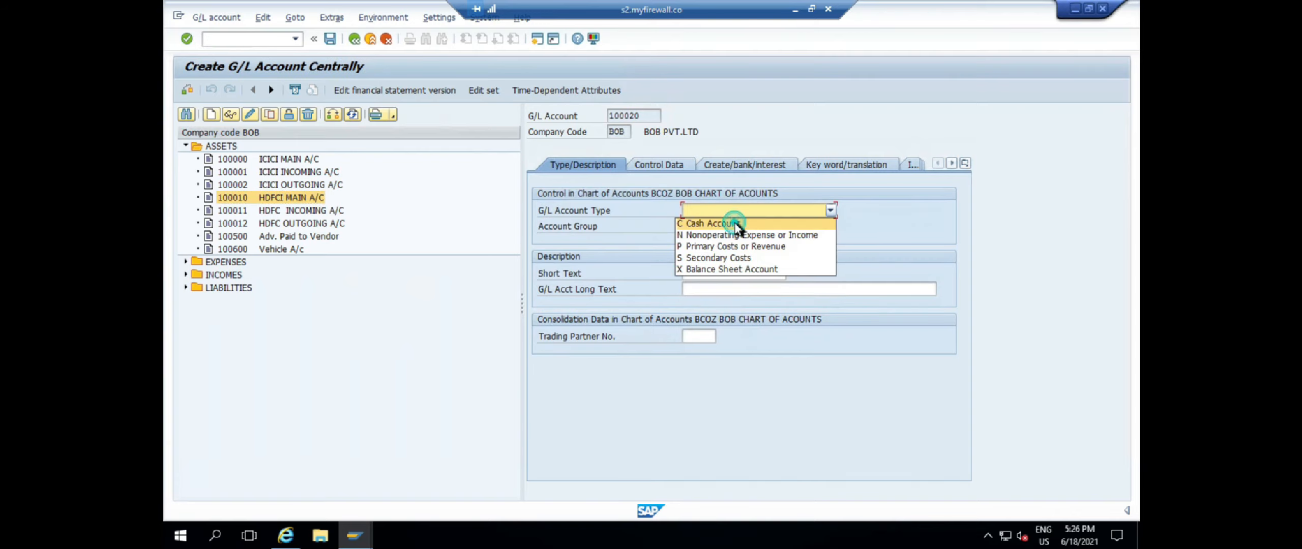
pyautogui.click(728, 222)
pyautogui.click(507, 417)
pyautogui.click(686, 225)
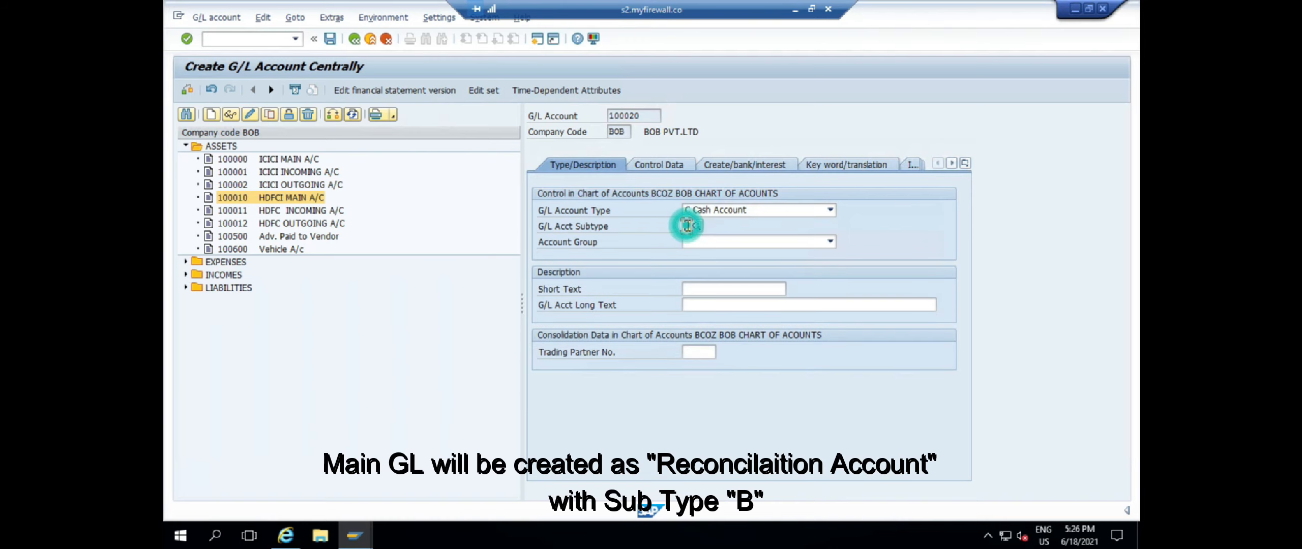
pyautogui.click(701, 227)
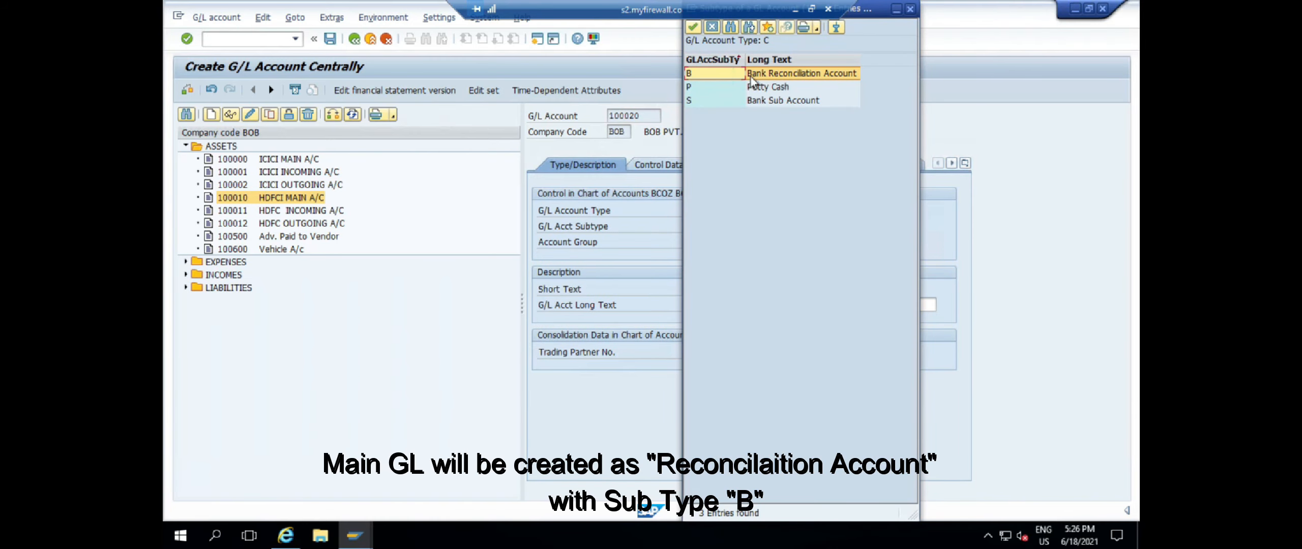
pyautogui.doubleClick(854, 76)
pyautogui.click(726, 243)
pyautogui.click(716, 257)
# Enter HB MAIN A/C as both the short text and the long text
pyautogui.click(704, 289)
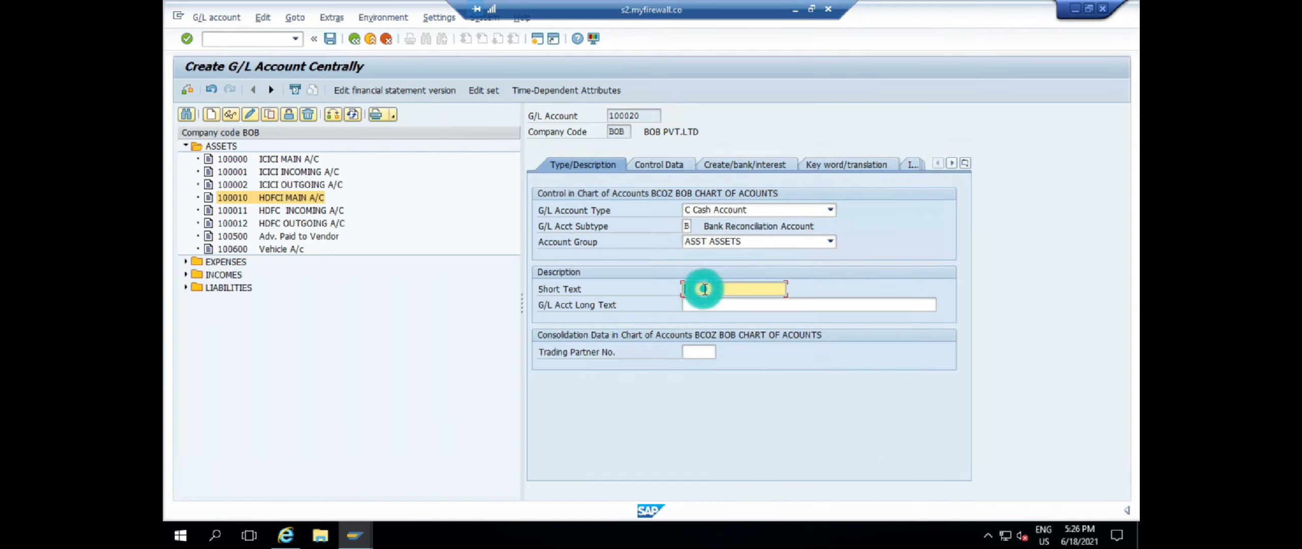
pyautogui.write('IDBI MAIN A/C')
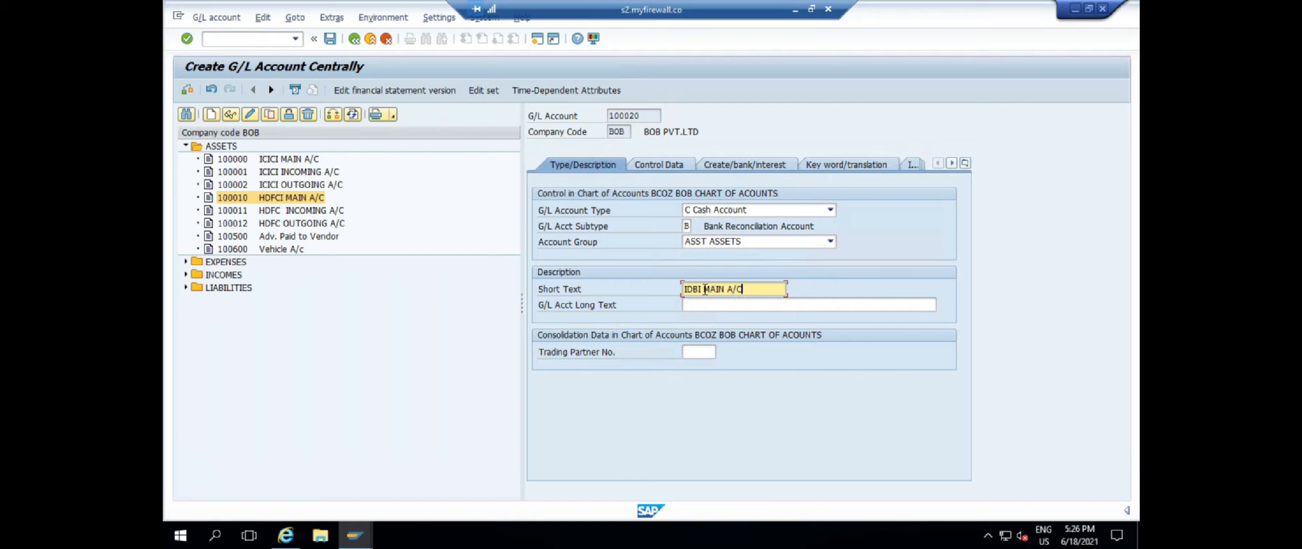
pyautogui.press('Tab')
pyautogui.click(705, 289)
pyautogui.press('BackSpace')
pyautogui.press('BackSpace')
pyautogui.press('BackSpace')
pyautogui.press('BackSpace')
pyautogui.press('BackSpace')
pyautogui.press('Tab')
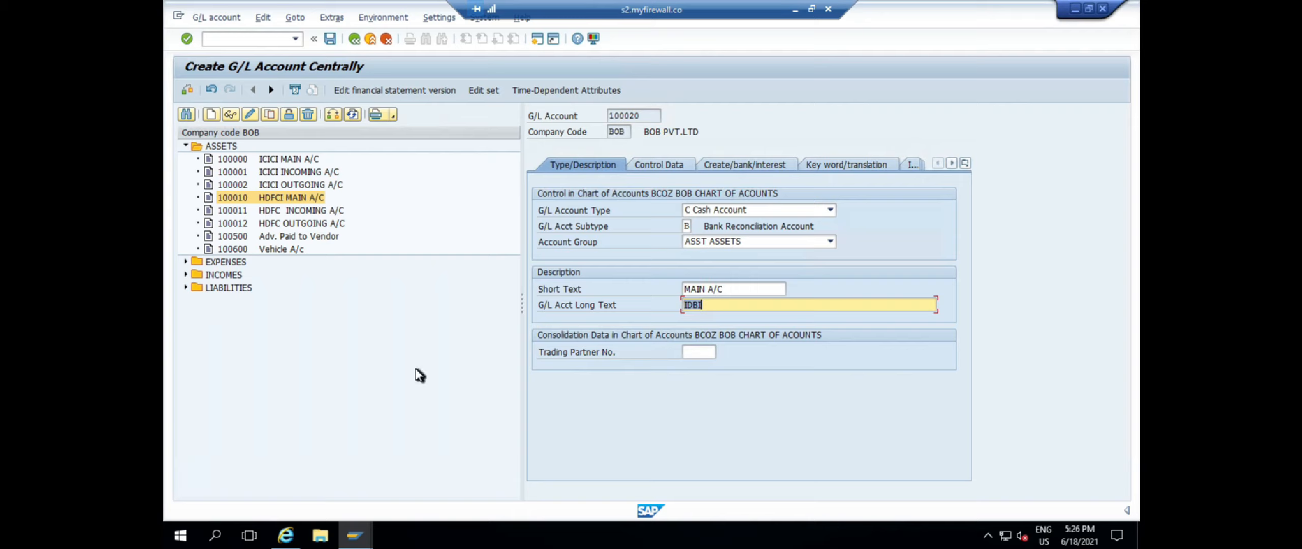
pyautogui.hotkey('shift', 'Tab')
pyautogui.write('H')
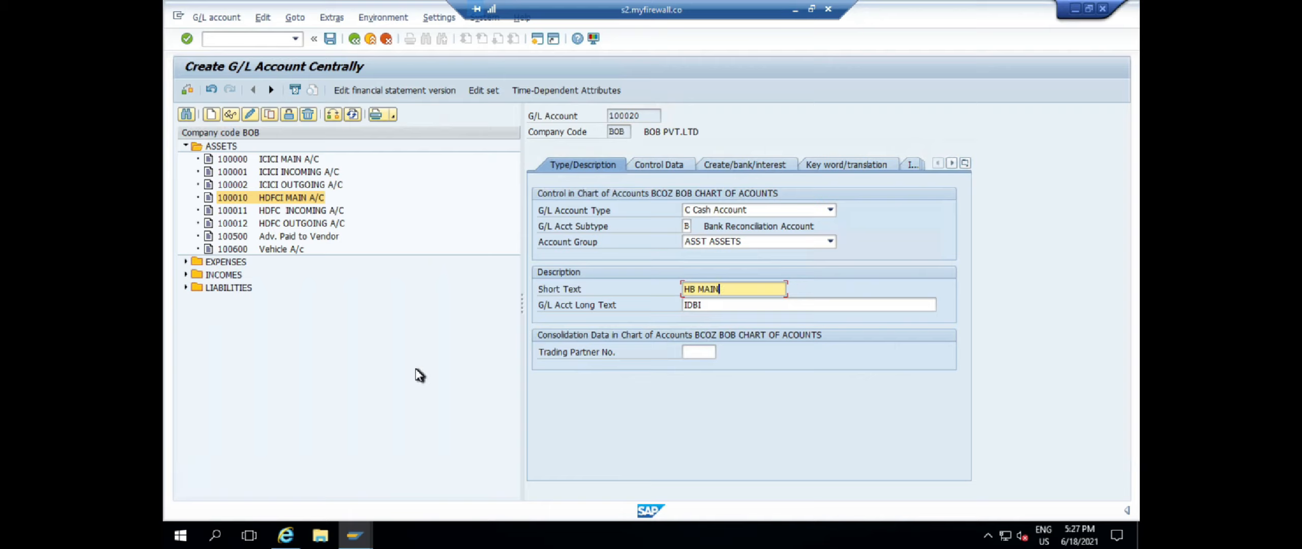
pyautogui.write('B MAIN A/C')
pyautogui.hotkey('shift', 'Home')
pyautogui.hotkey('ctrl', 'c')
pyautogui.press('Tab')
pyautogui.hotkey('ctrl', 'v')
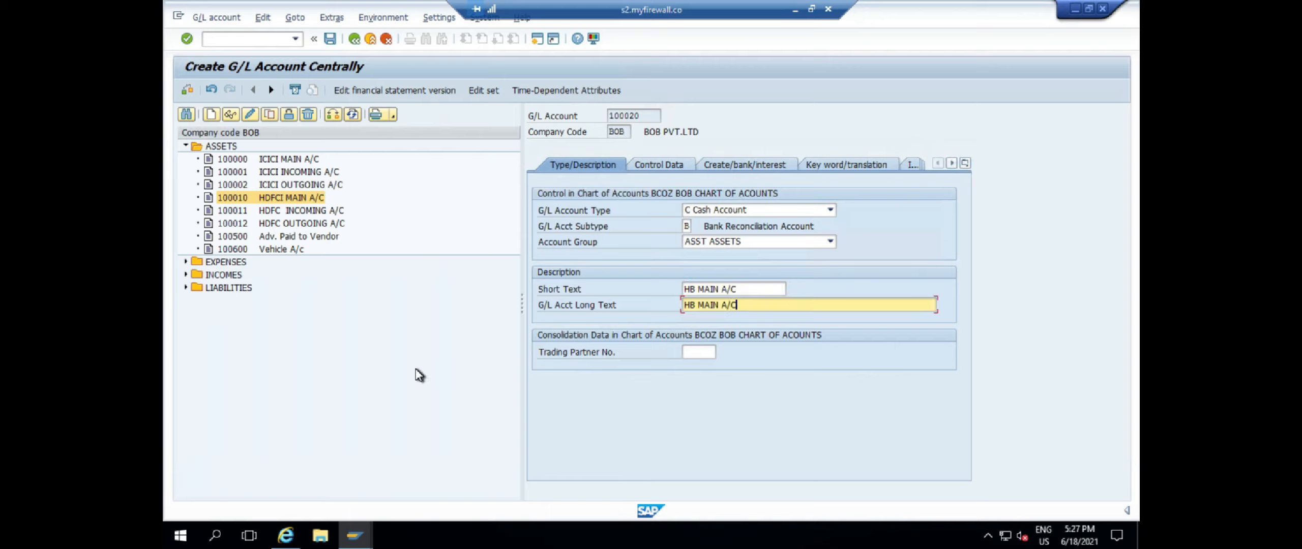
# Set sort key 001 and field status group YB05, then save account 100020
pyautogui.click(657, 165)
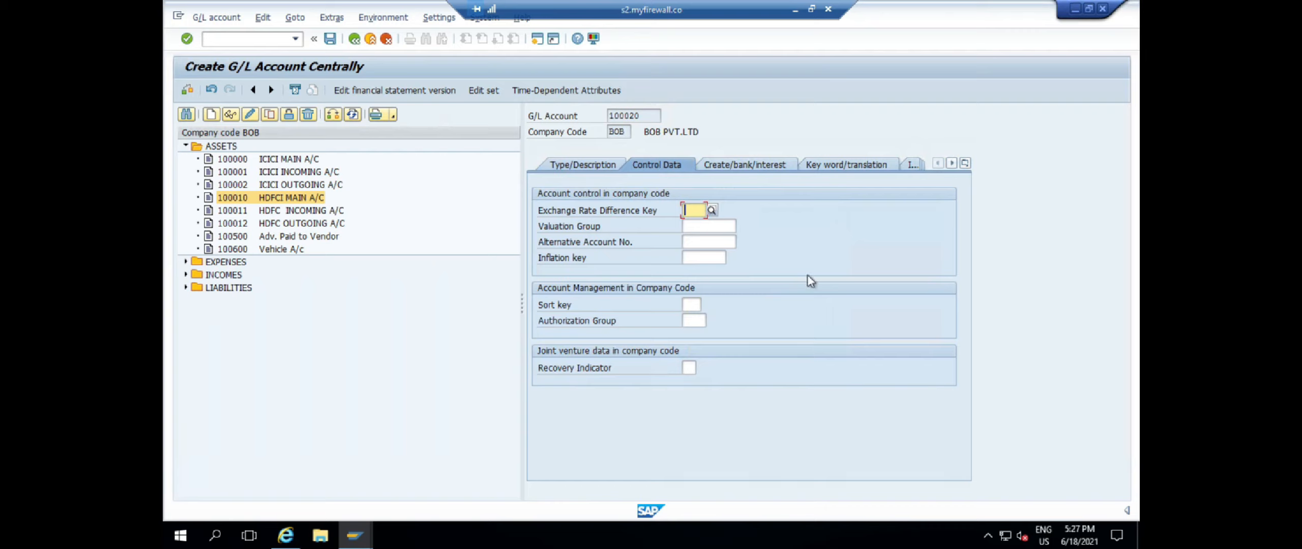
pyautogui.click(691, 305)
pyautogui.write('001')
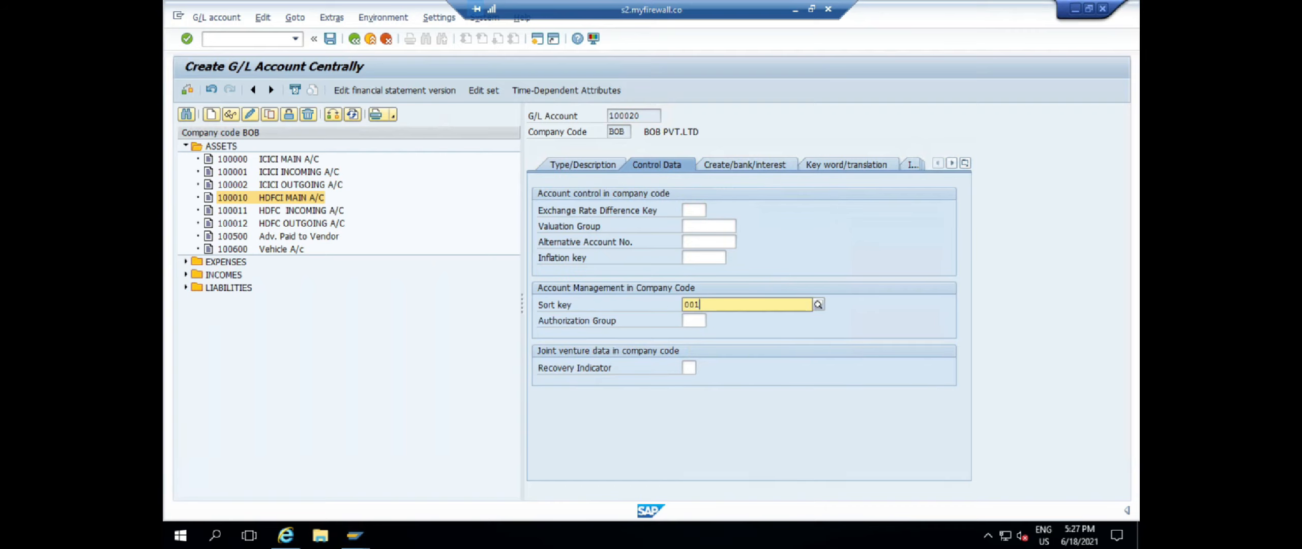
pyautogui.click(732, 165)
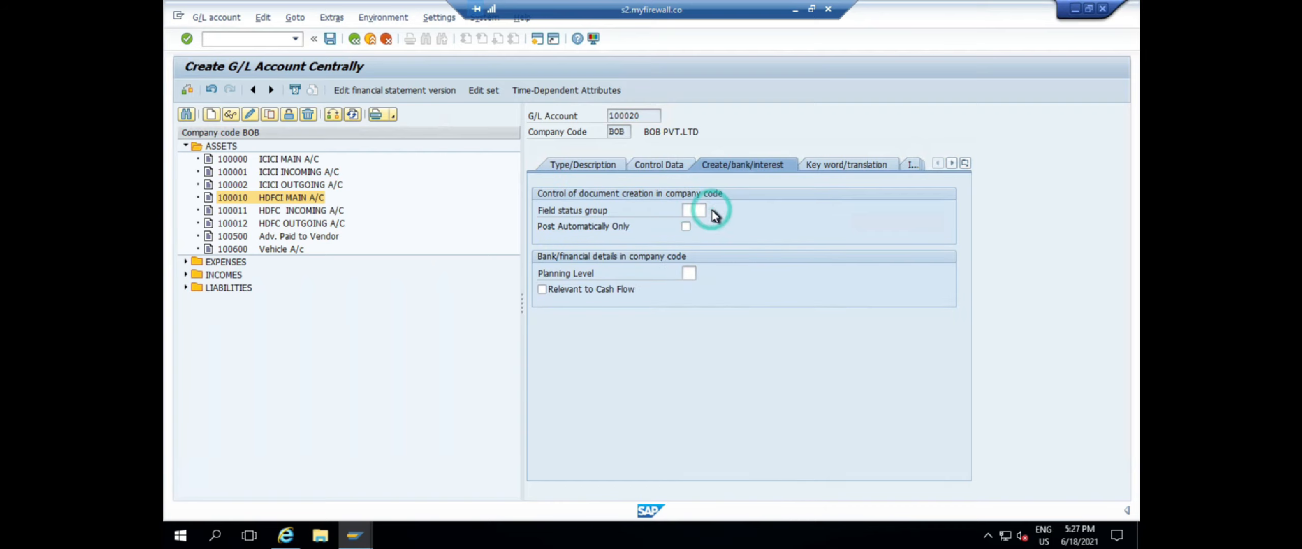
pyautogui.click(709, 211)
pyautogui.doubleClick(834, 177)
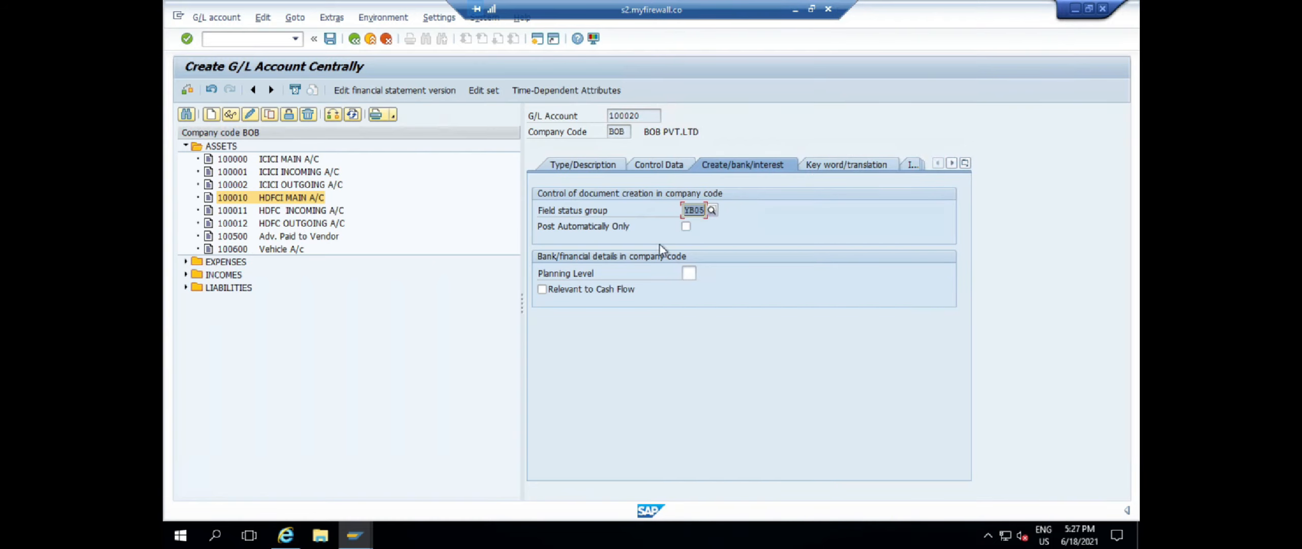
pyautogui.click(330, 38)
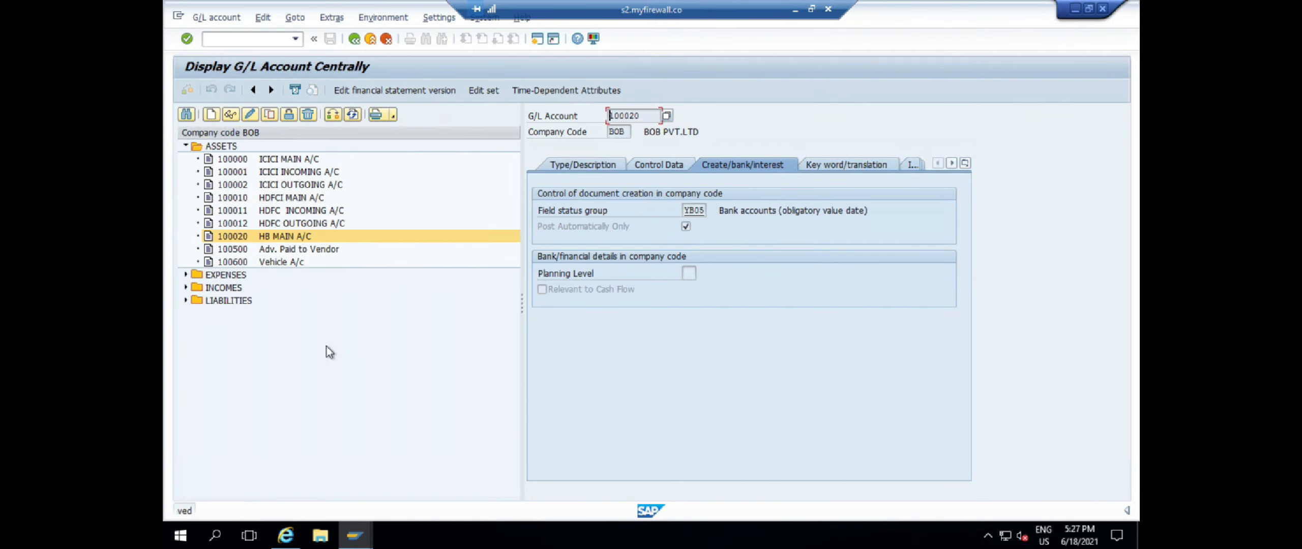
pyautogui.click(580, 166)
# Review 100020's Cash Account type and Bank Reconciliation subtype
pyautogui.click(830, 210)
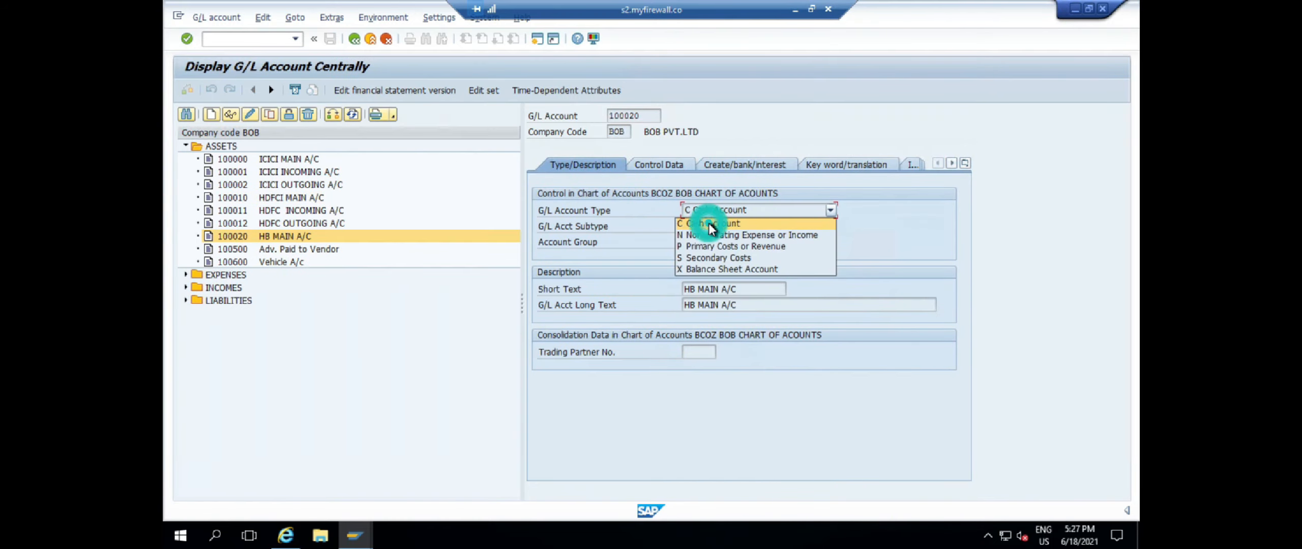
pyautogui.click(686, 224)
pyautogui.click(700, 228)
pyautogui.click(828, 77)
pyautogui.moveTo(815, 223); pyautogui.dragTo(698, 226)
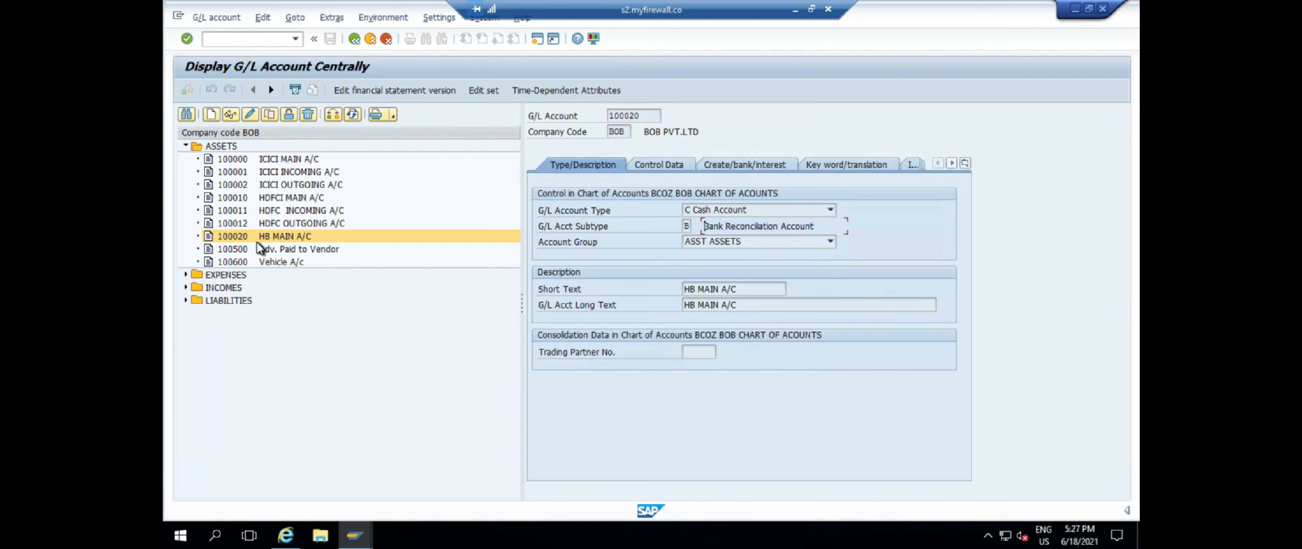
# Copy account 100020 to a new account 100021
pyautogui.click(231, 237)
pyautogui.click(268, 116)
pyautogui.click(340, 233)
pyautogui.press('BackSpace')
pyautogui.write('1')
pyautogui.press('Return')
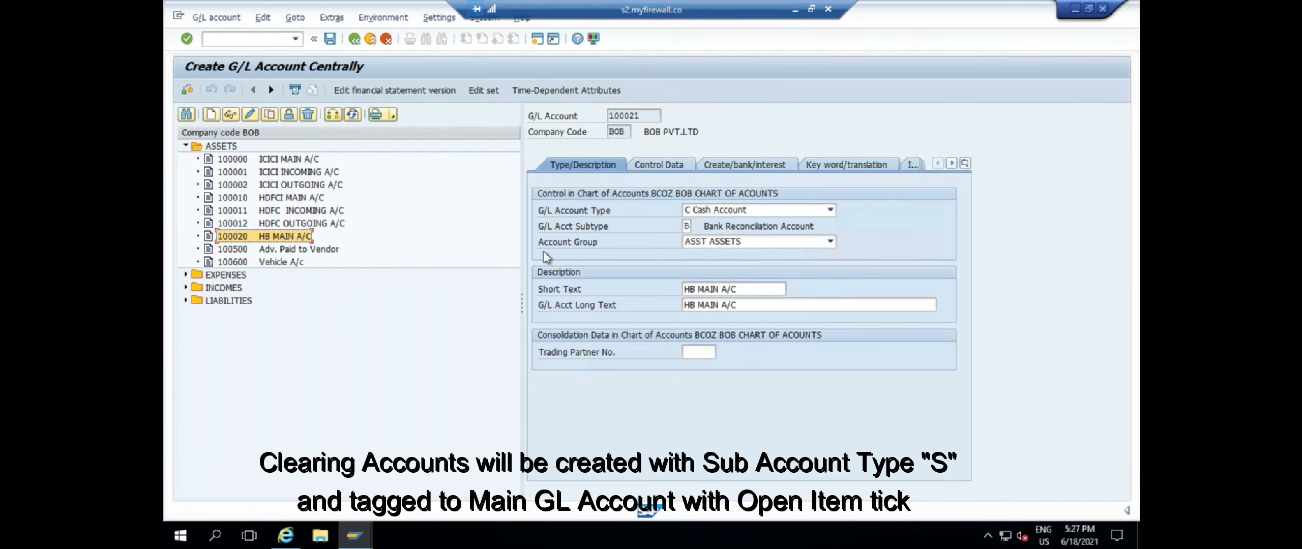
# Change the short and long texts to HB INCOMING A/C
pyautogui.click(752, 289)
pyautogui.press('BackSpace')
pyautogui.press('BackSpace')
pyautogui.press('BackSpace')
pyautogui.press('BackSpace')
pyautogui.write('ING')
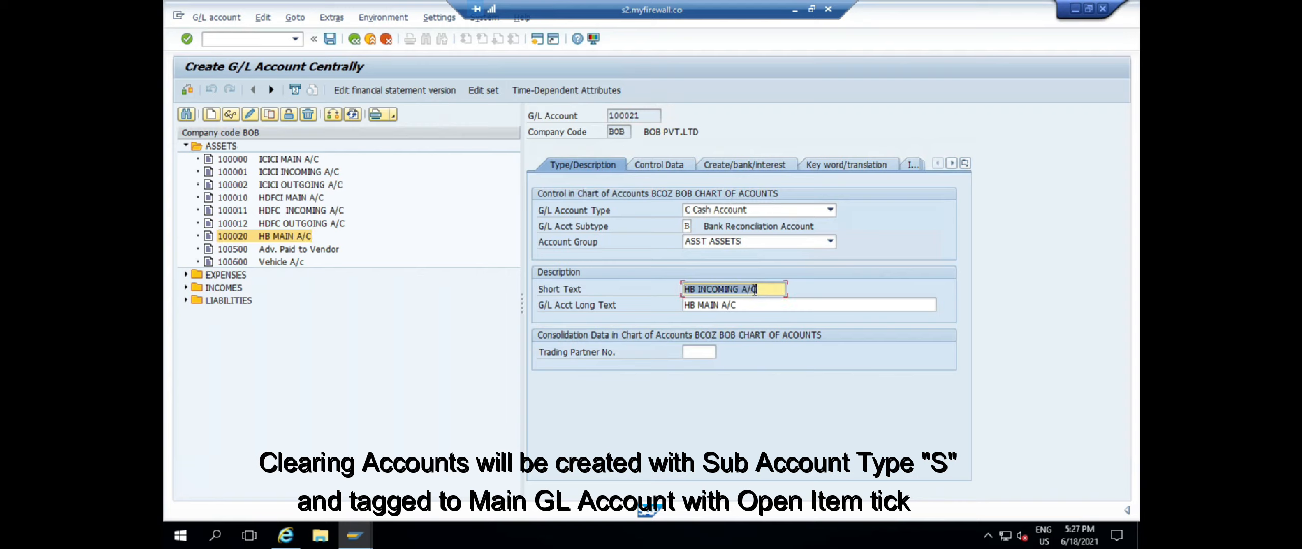
pyautogui.press('Tab')
pyautogui.hotkey('ctrl', 'v')
pyautogui.press('Return')
# Set subtype S Bank Sub Account with reconciliation account 100020 HB MAIN A/C
pyautogui.click(687, 227)
pyautogui.click(697, 227)
pyautogui.click(711, 103)
pyautogui.doubleClick(851, 103)
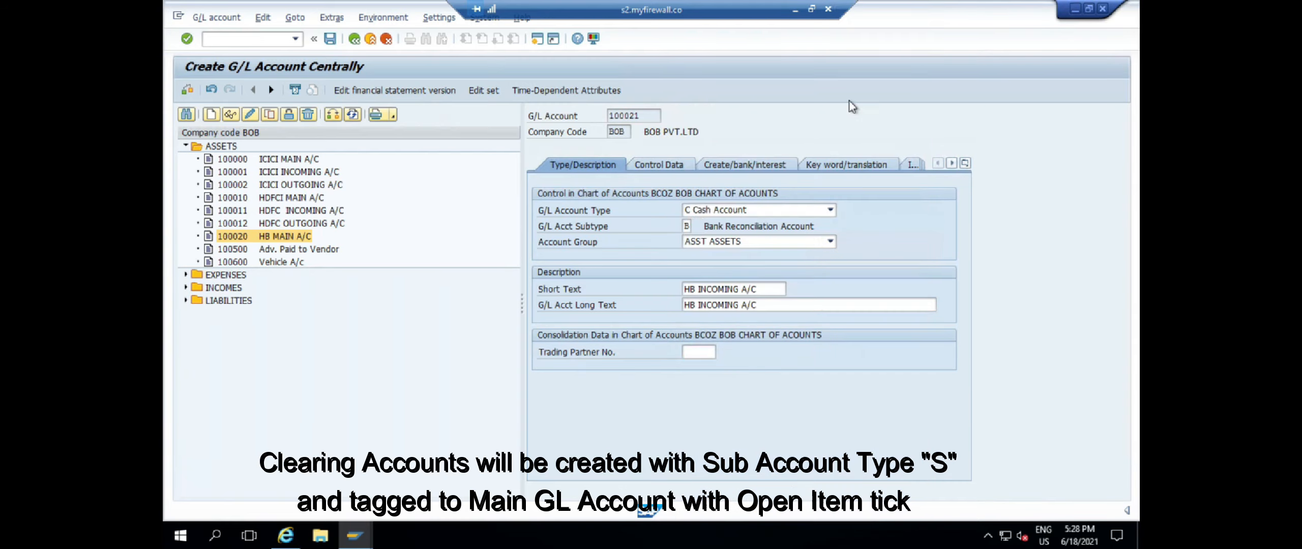
pyautogui.moveTo(254, 344); pyautogui.dragTo(443, 372)
pyautogui.click(438, 376)
pyautogui.click(506, 416)
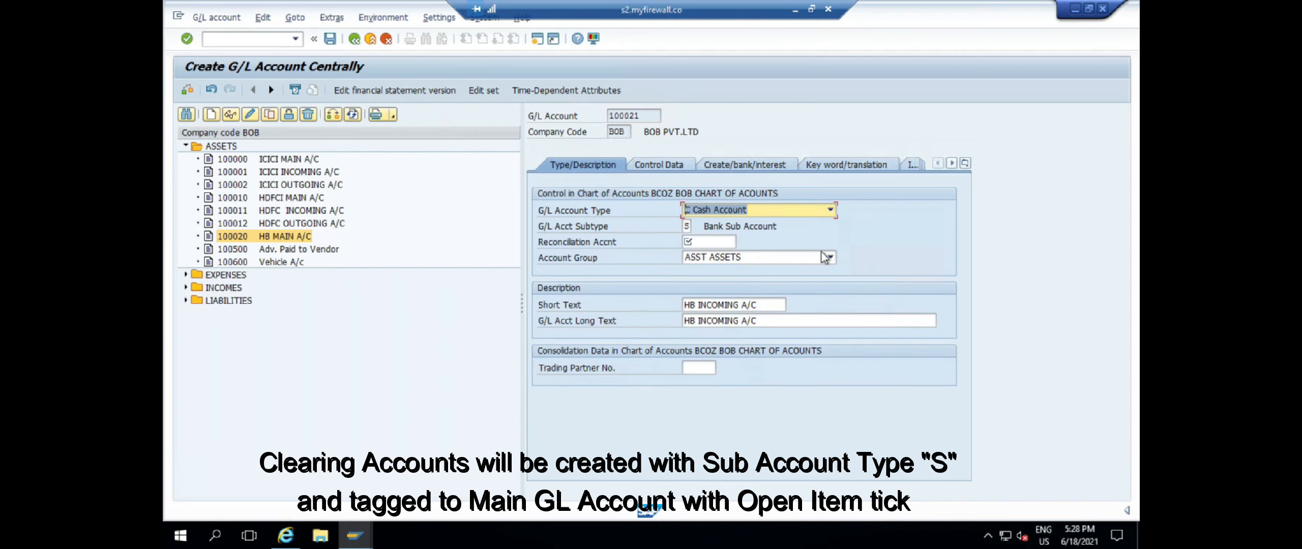
pyautogui.click(688, 241)
pyautogui.click(742, 241)
pyautogui.doubleClick(762, 86)
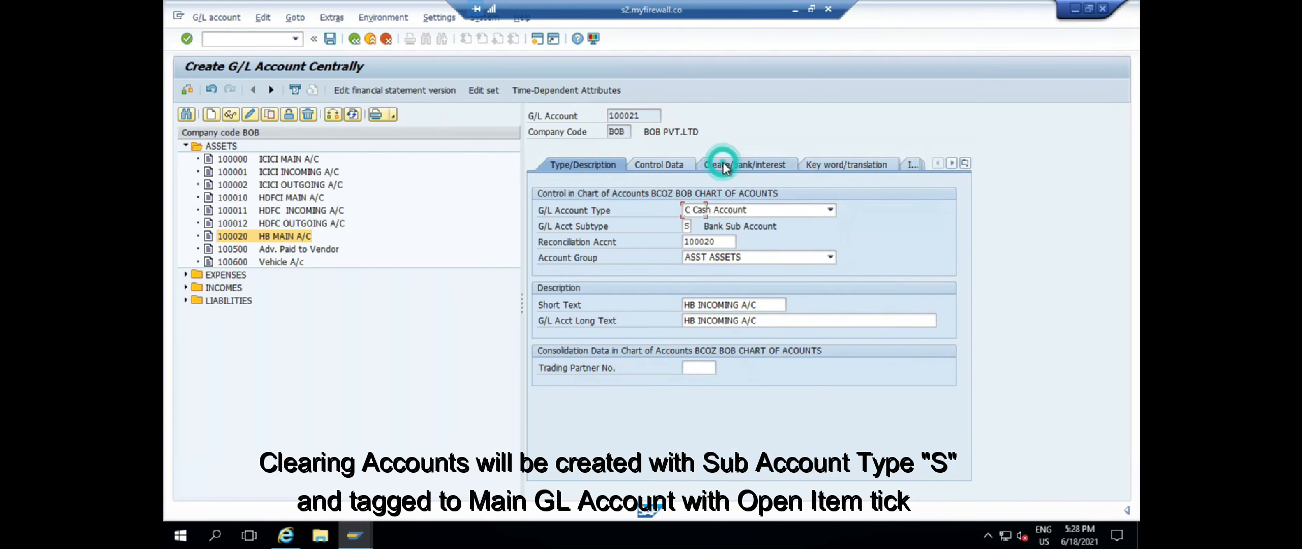
# Check the document creation settings and save account 100021
pyautogui.click(732, 165)
pyautogui.click(330, 39)
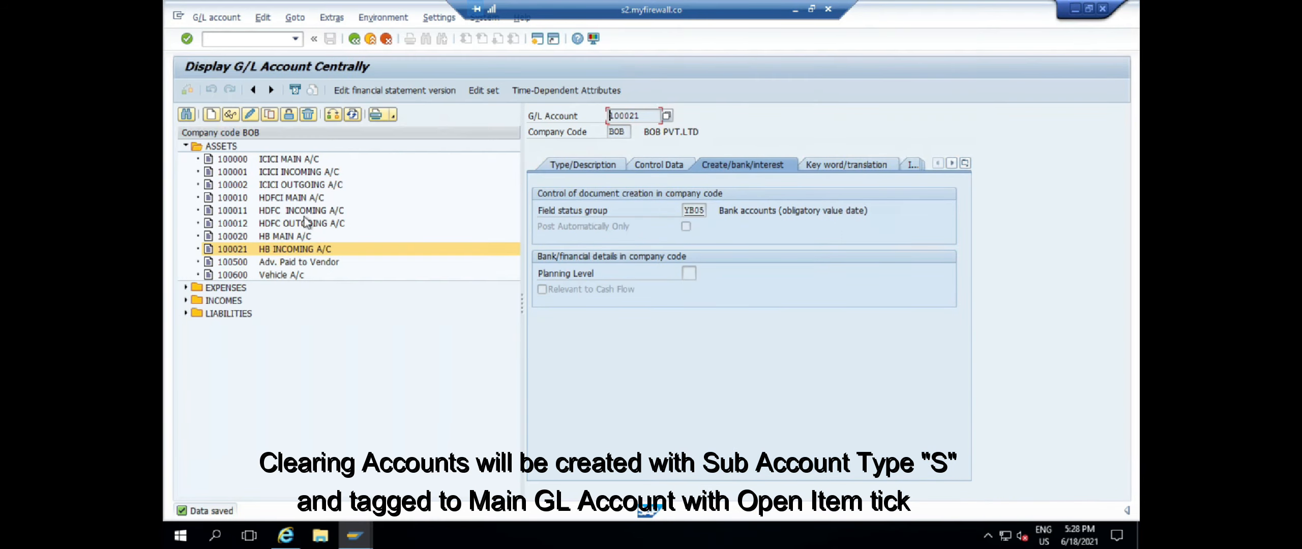
pyautogui.click(269, 114)
# Create account 100022 by copy, with short and long text HB OUTGOING A/C
pyautogui.press('BackSpace')
pyautogui.write('21')
pyautogui.press('Return')
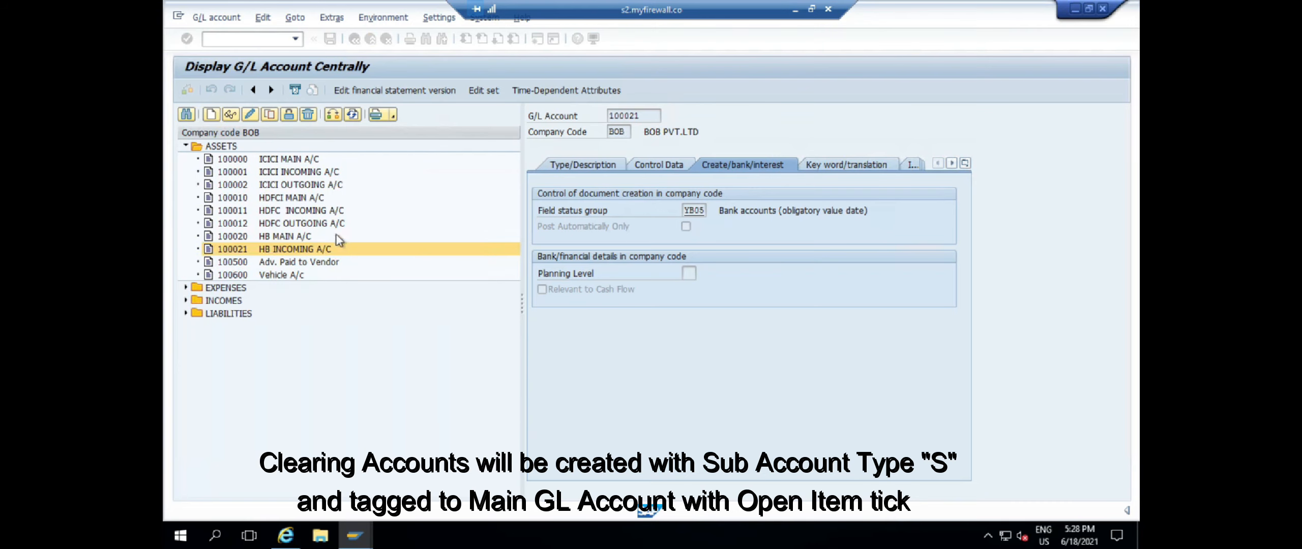
pyautogui.click(589, 166)
pyautogui.click(700, 305)
pyautogui.write('OUTGO')
pyautogui.press('Delete')
pyautogui.press('Delete')
pyautogui.press('Delete')
pyautogui.press('Delete')
pyautogui.press('Delete')
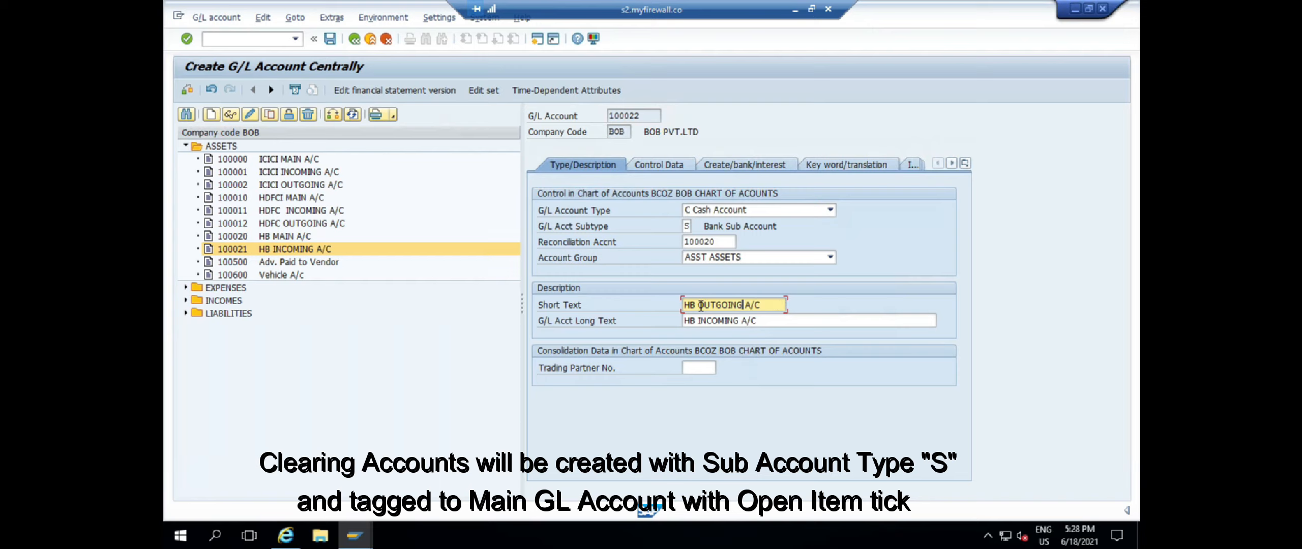
pyautogui.hotkey('ctrl', 'a')
pyautogui.hotkey('ctrl', 'c')
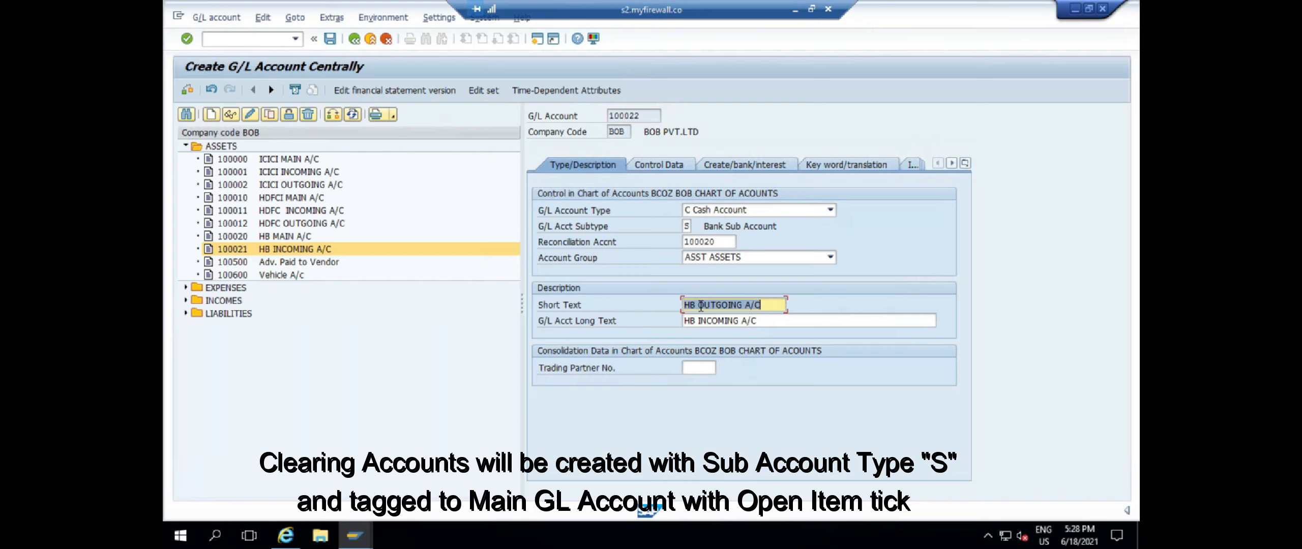
pyautogui.press('Tab')
pyautogui.hotkey('ctrl', 'v')
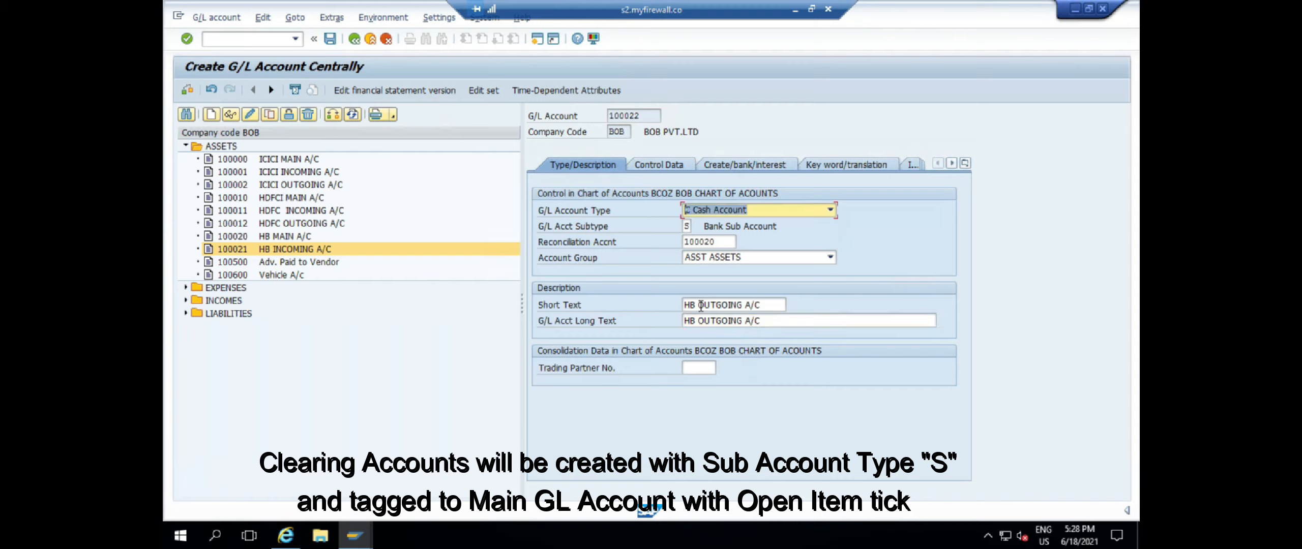
# Save 100022 and check the HB MAIN, INCOMING and OUTGOING accounts in the tree
pyautogui.click(330, 39)
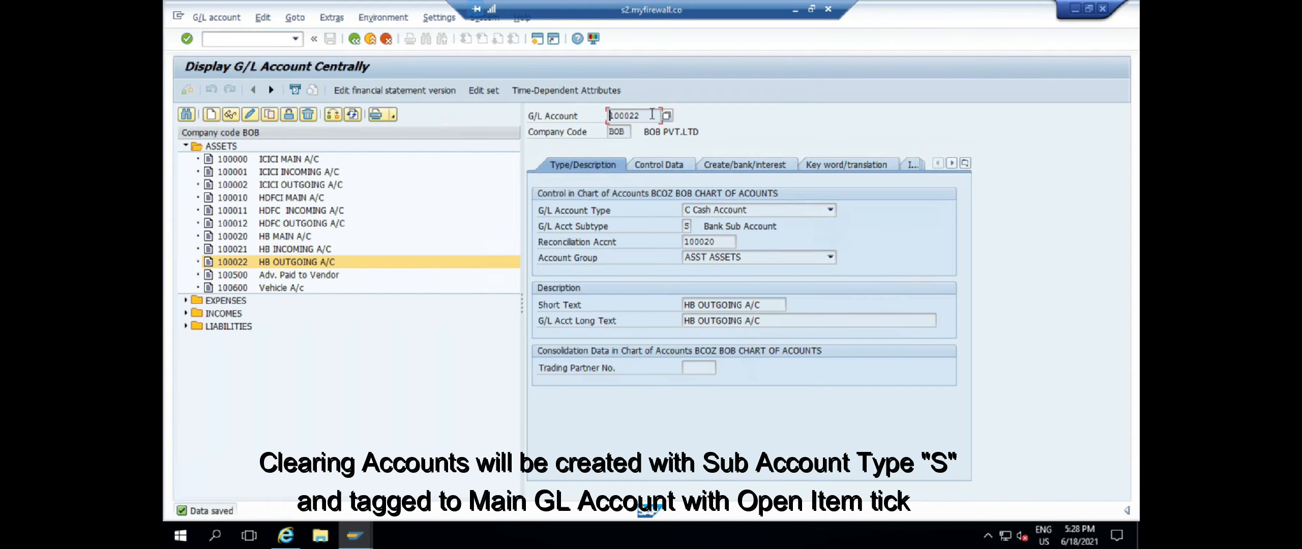
pyautogui.click(232, 237)
pyautogui.click(235, 250)
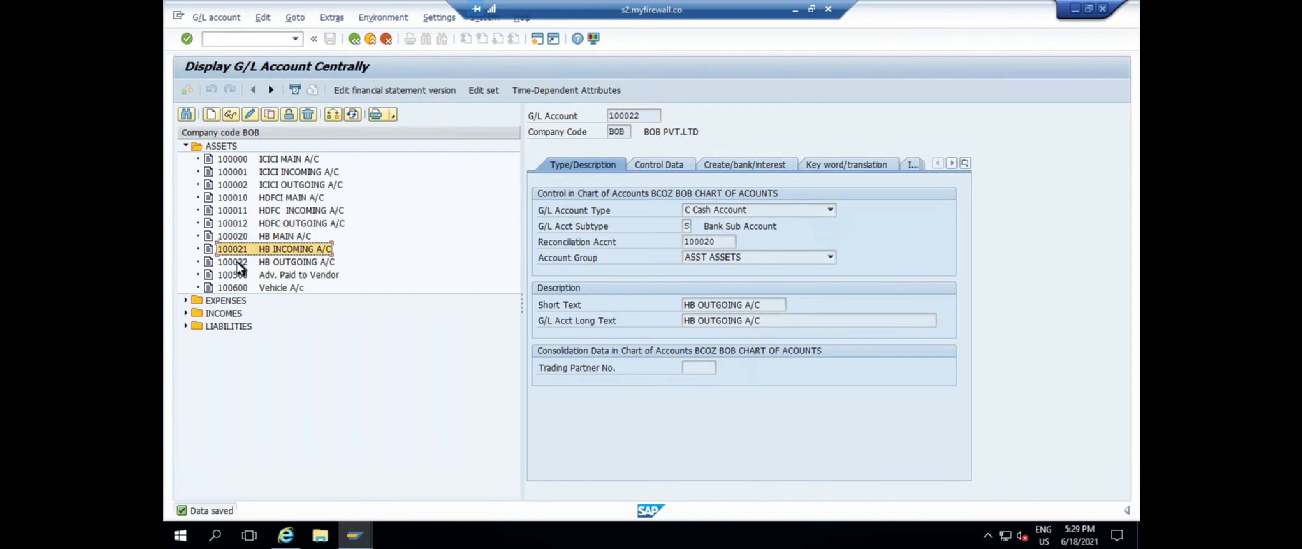
pyautogui.click(239, 262)
pyautogui.click(248, 40)
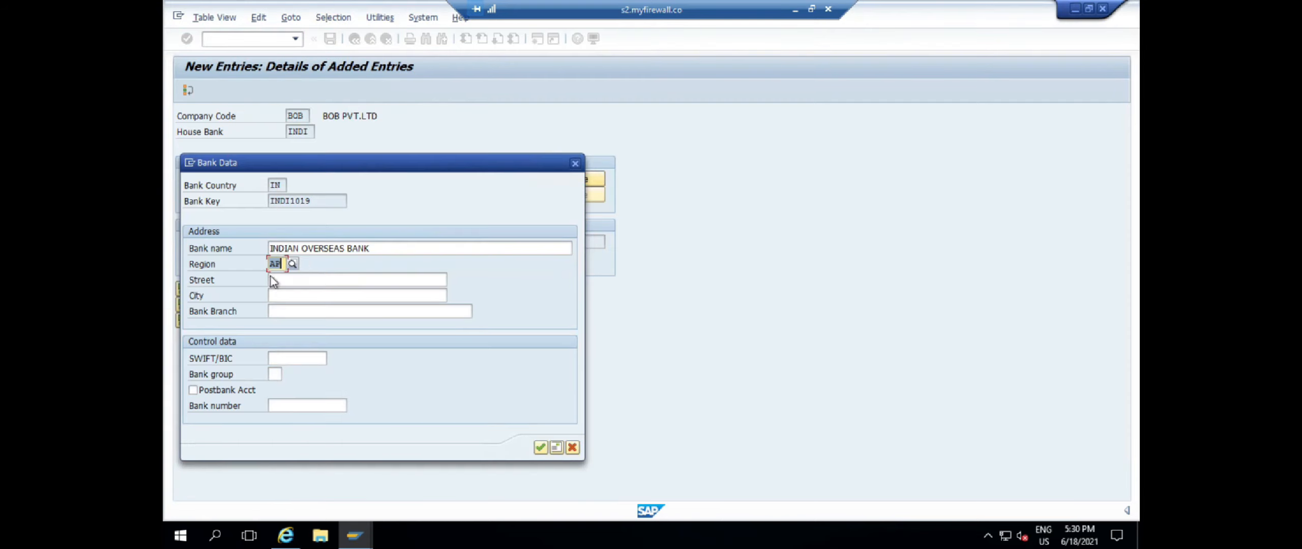
pyautogui.click(320, 279)
# Enter bank street and city HYDERABAD and branch RAJENDRA NGAR
pyautogui.write('HYDERABAD')
pyautogui.press('Tab')
pyautogui.write('HYDERABAD')
pyautogui.press('Tab')
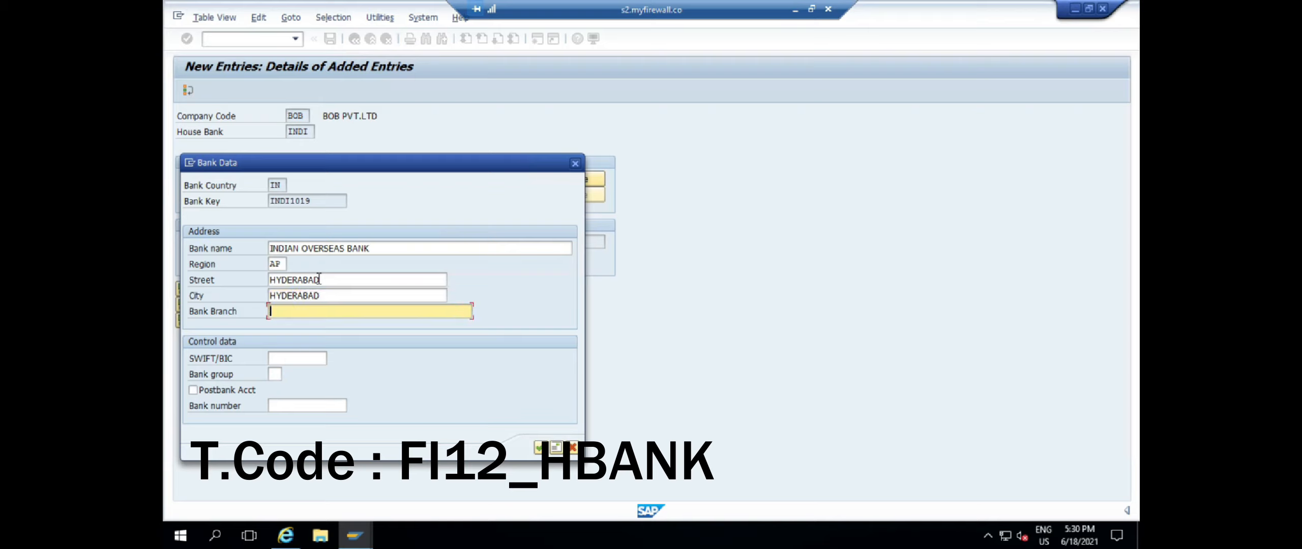
pyautogui.write('RAJENDRA NGAR')
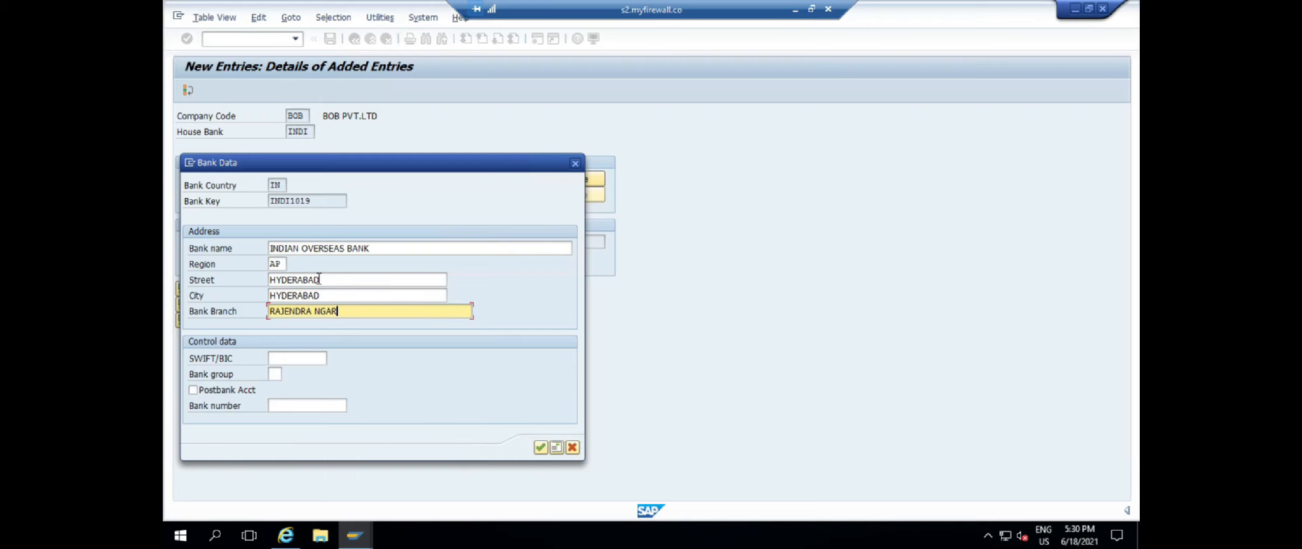
pyautogui.click(557, 448)
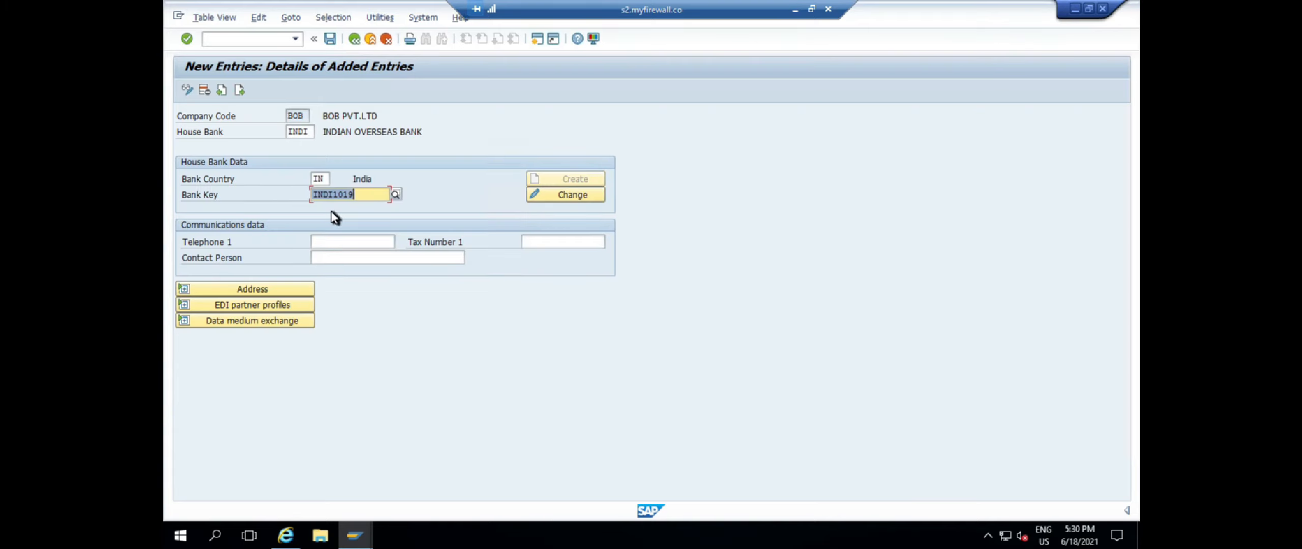
# Save house bank INDI under the customizing request and return to SAP Easy Access
pyautogui.click(330, 38)
pyautogui.click(374, 243)
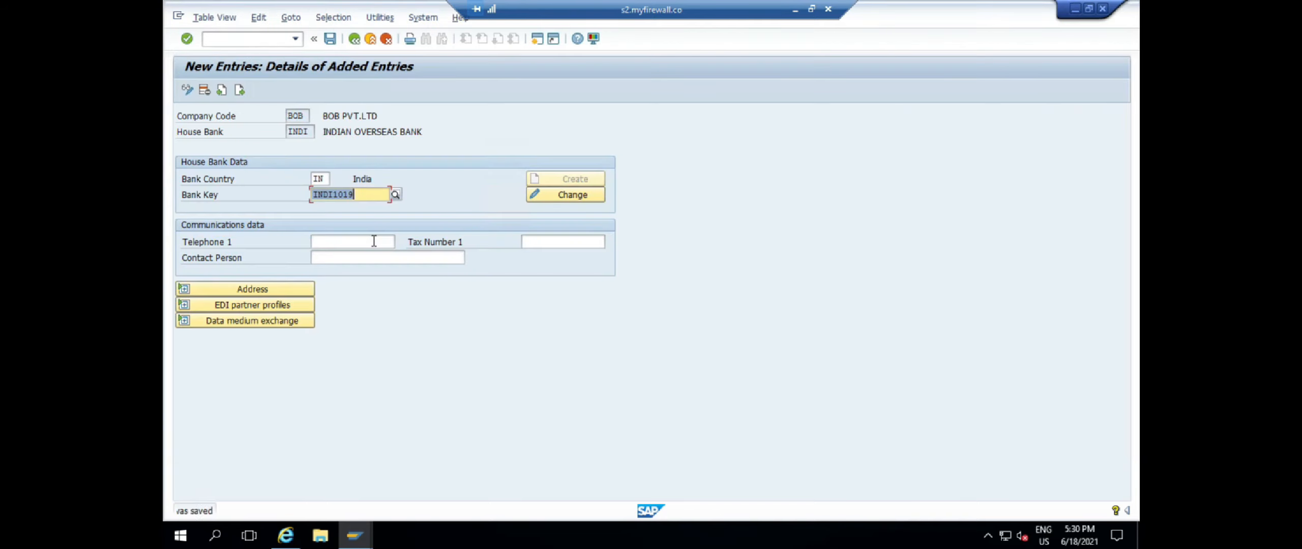
pyautogui.click(251, 39)
pyautogui.write('/N')
pyautogui.press('Return')
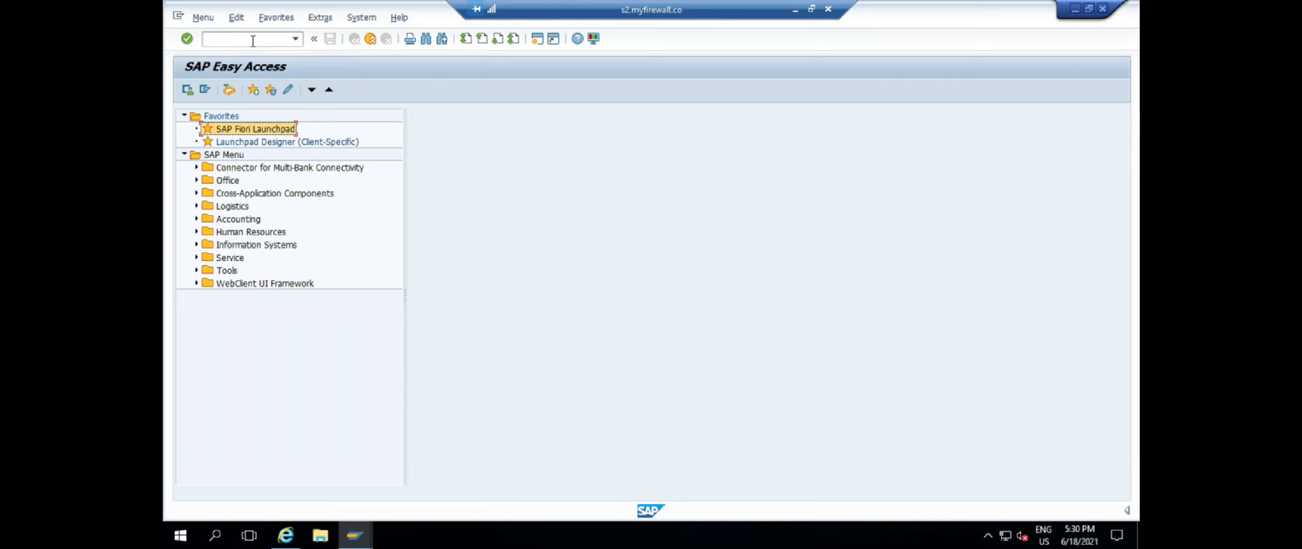
# Launch Fiori Launchpad past the certificate warning, maximize the browser, and open Manage Bank Accounts
pyautogui.doubleClick(263, 132)
pyautogui.click(420, 286)
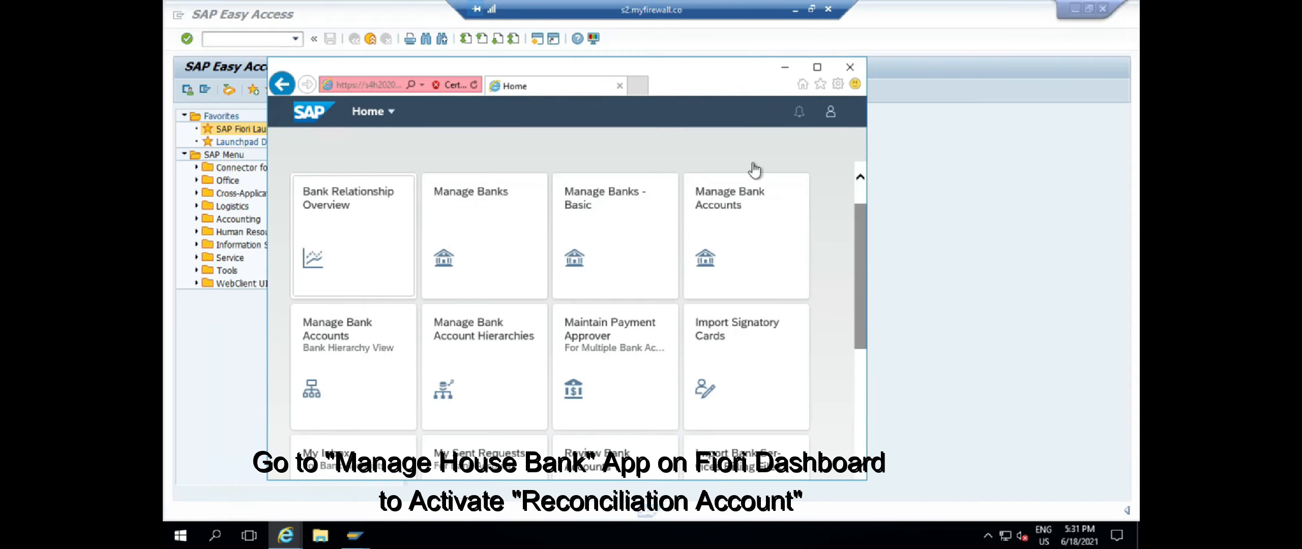
pyautogui.click(816, 70)
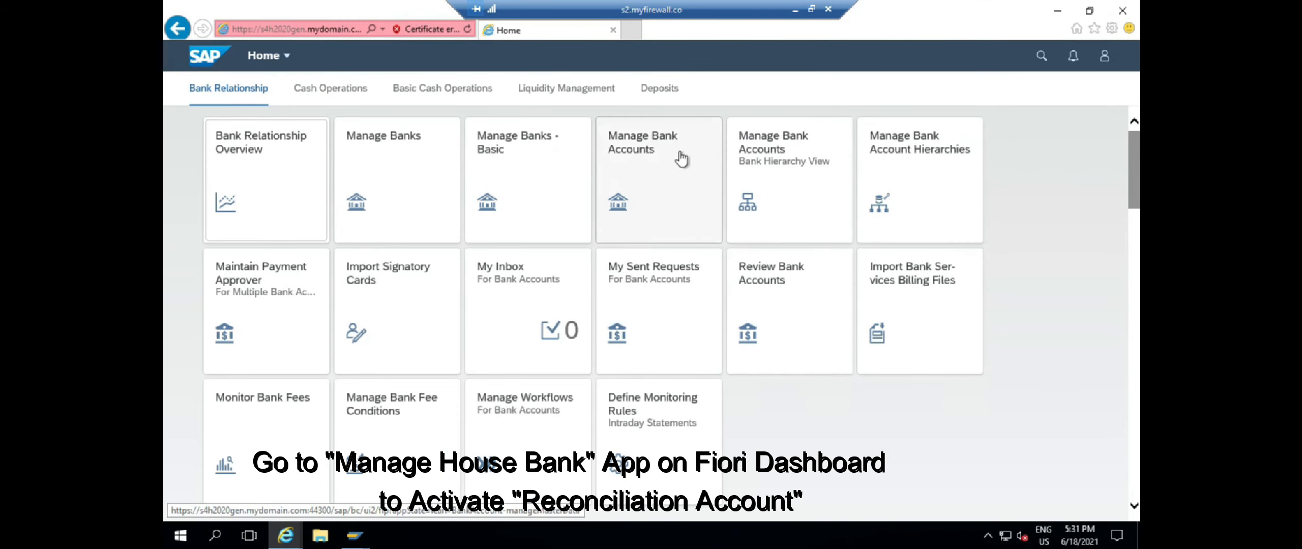
pyautogui.click(651, 170)
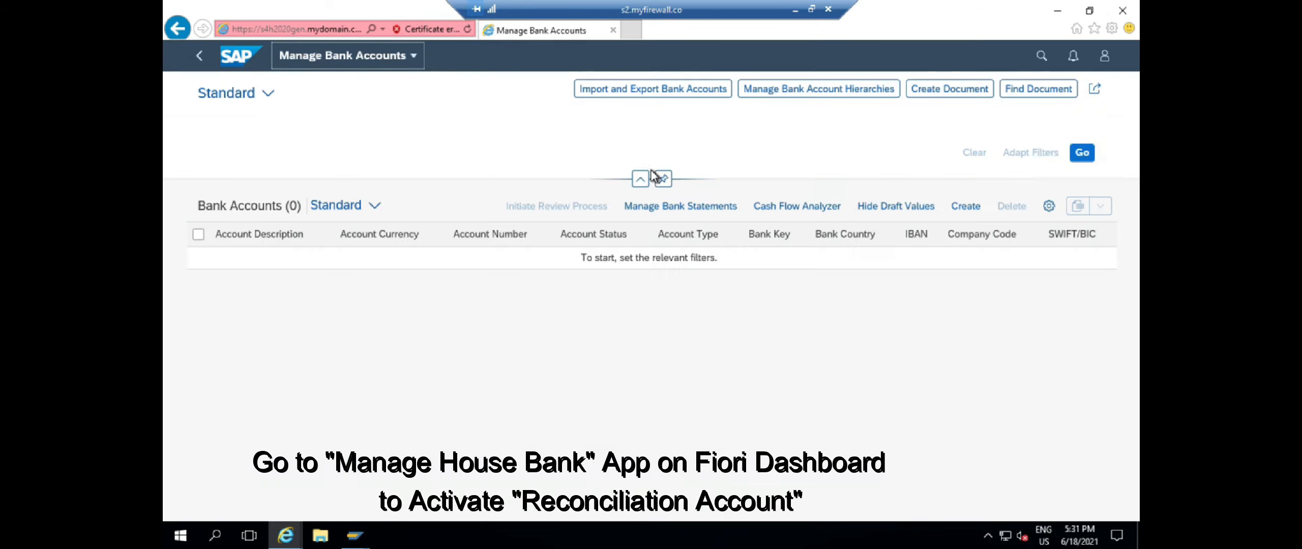
# Filter by bank key INDI1019, company code BOB, house bank INDI, then create a new bank account
pyautogui.click(227, 197)
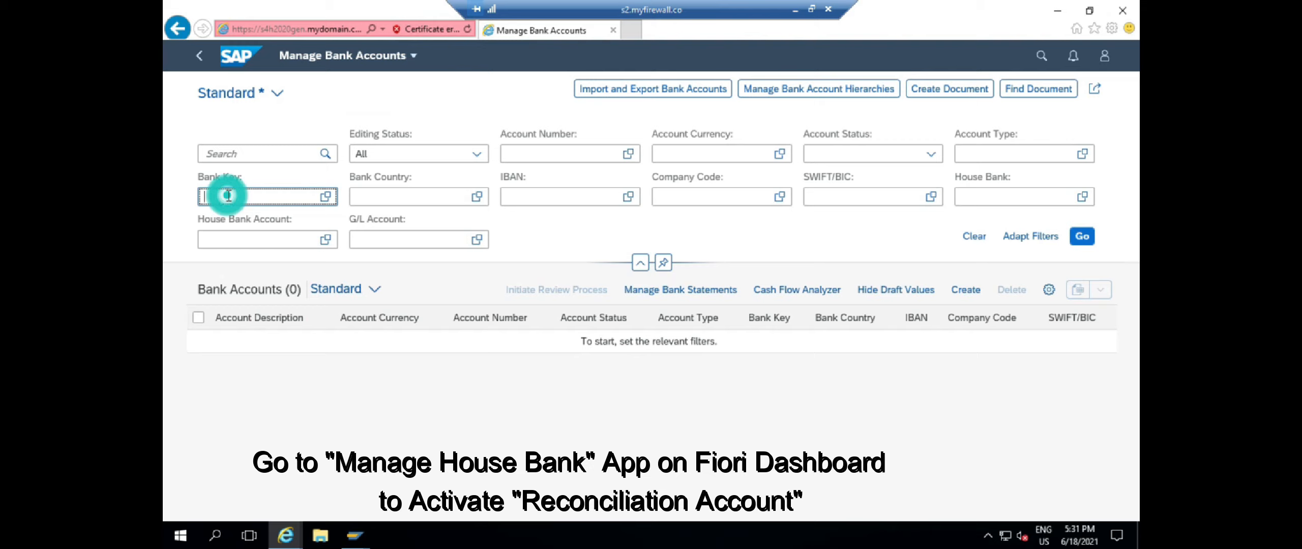
pyautogui.write('INDI1019')
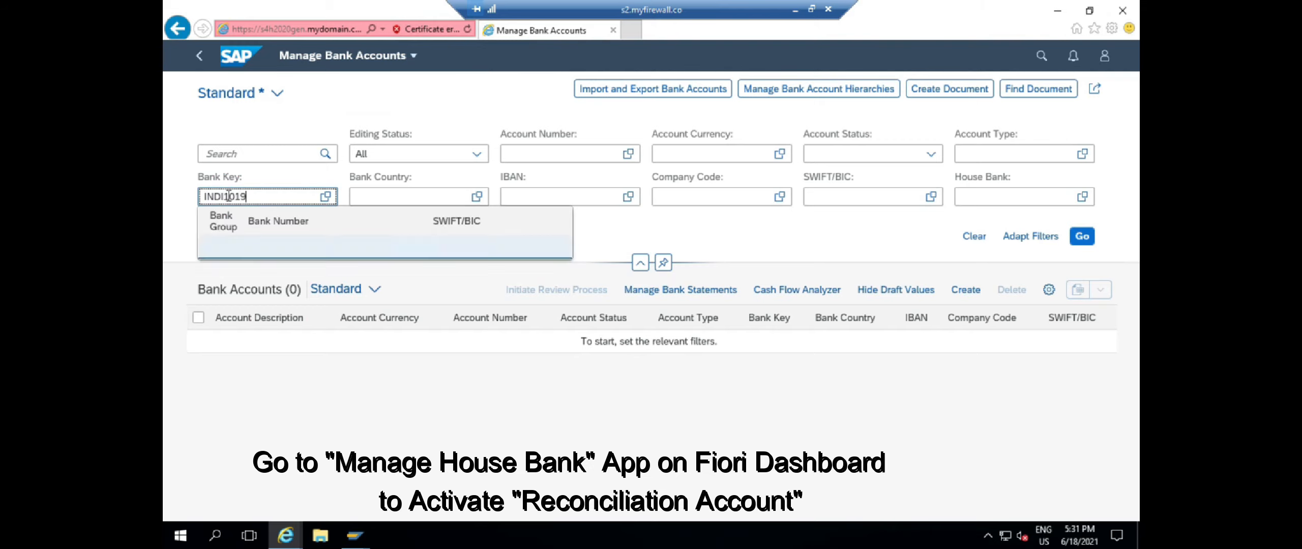
pyautogui.press('Return')
pyautogui.click(673, 196)
pyautogui.write('BOB')
pyautogui.press('Return')
pyautogui.click(985, 196)
pyautogui.write('INDI')
pyautogui.press('Return')
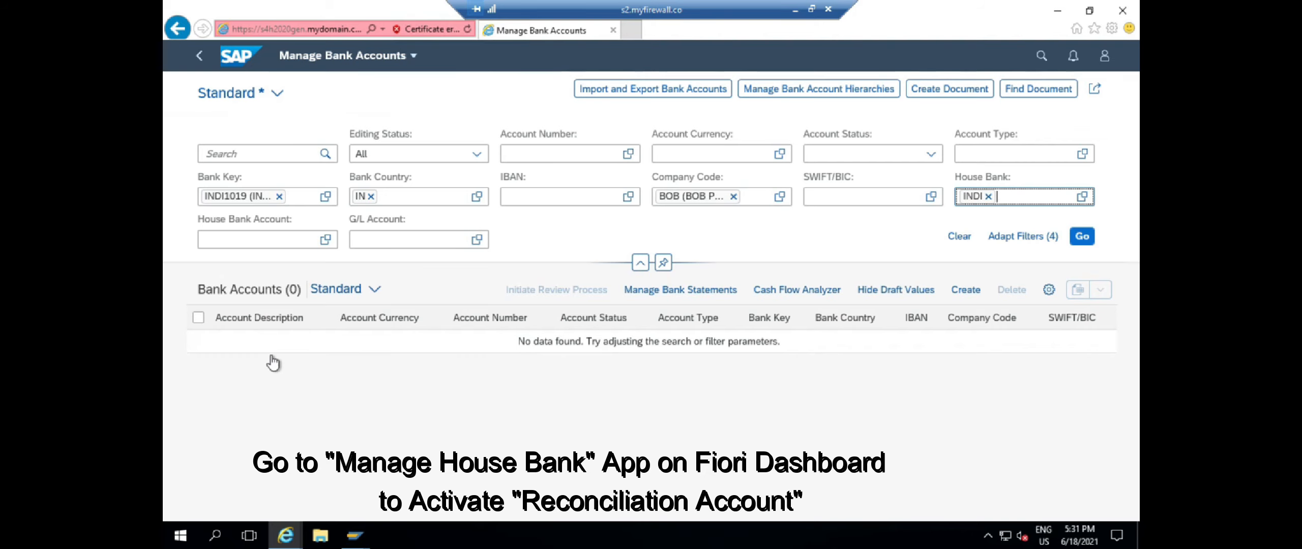
pyautogui.click(966, 291)
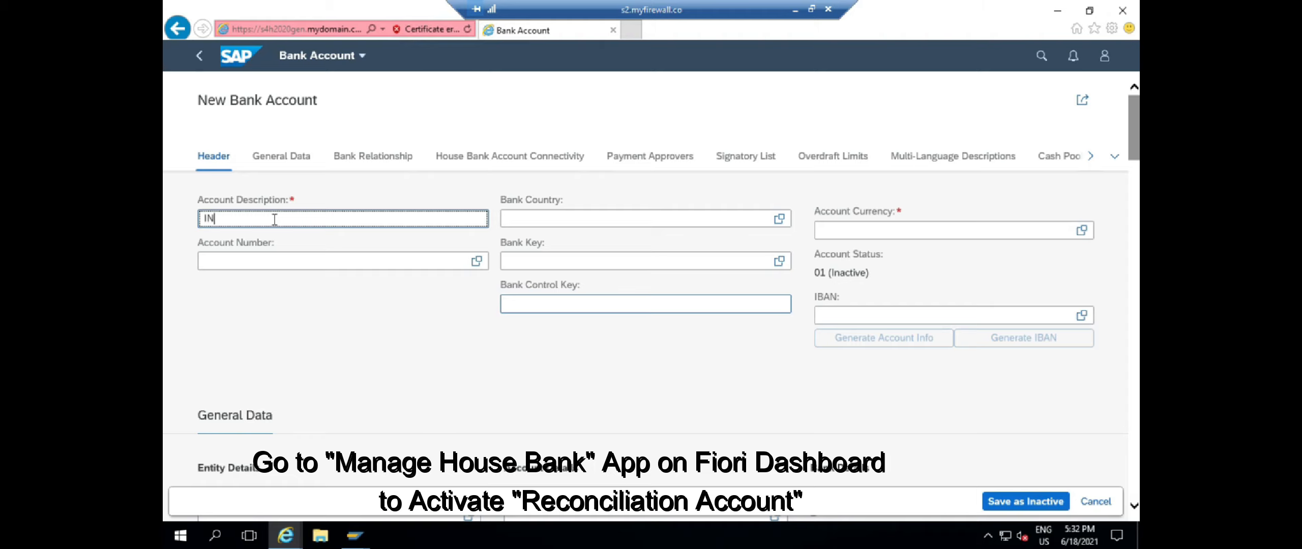
pyautogui.write('RRENT ACCOUNT - INDI')
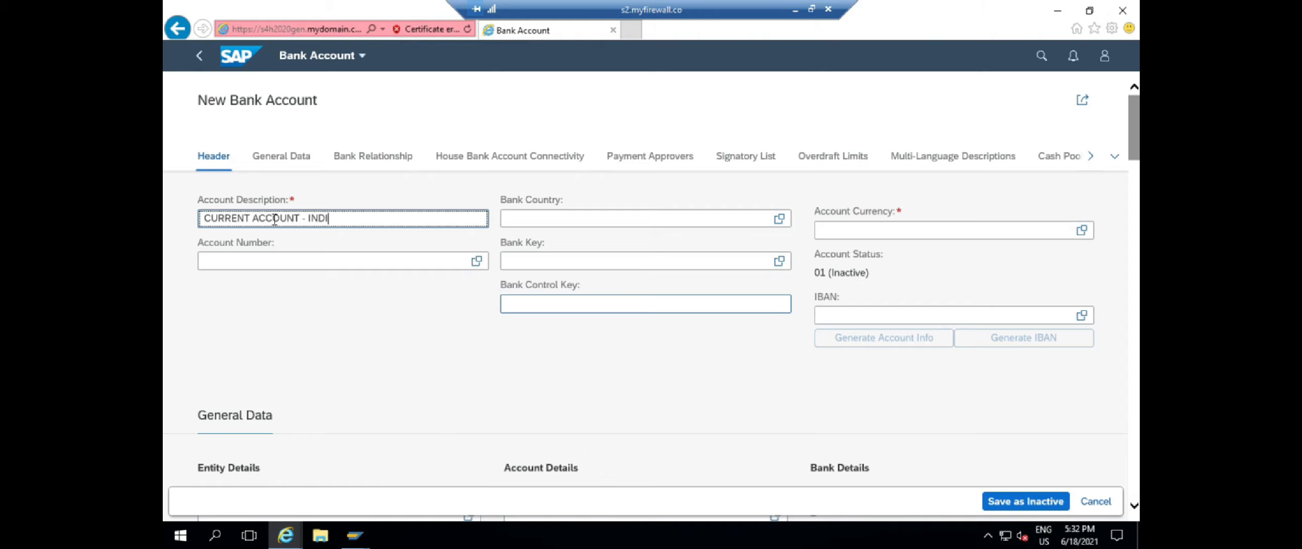
pyautogui.click(318, 261)
pyautogui.click(665, 261)
pyautogui.write('INDI1019')
pyautogui.click(896, 231)
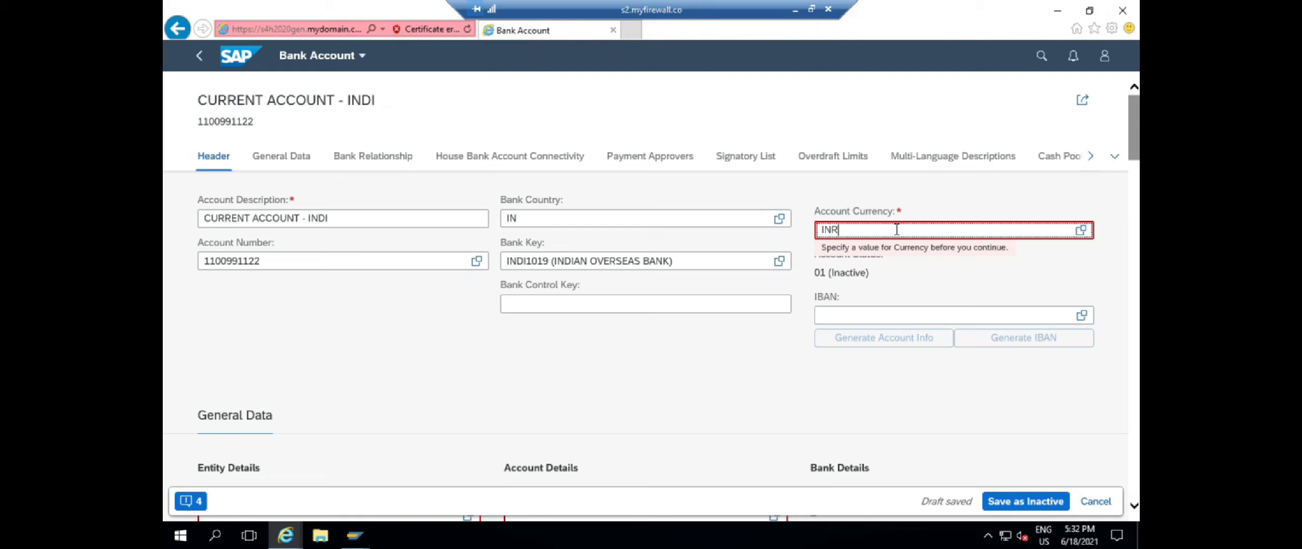
pyautogui.press('Return')
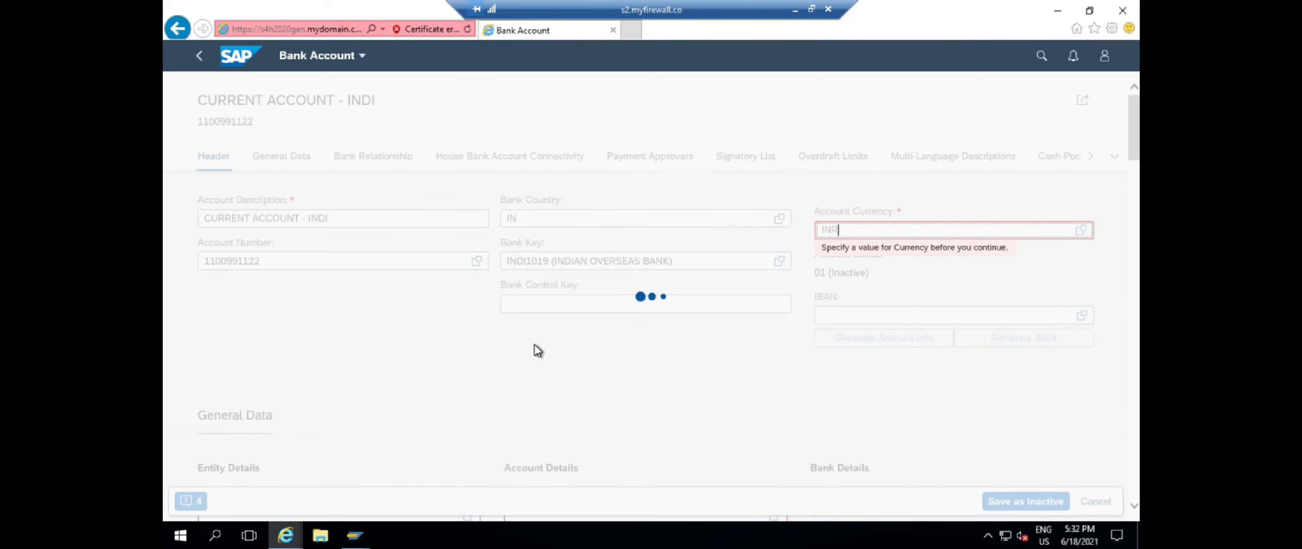
# Set company code BOB, account type 01 Current Account and account holder INDIAN OVERSEAS
pyautogui.scroll(-2, 534, 346)
pyautogui.click(291, 405)
pyautogui.write('BOB')
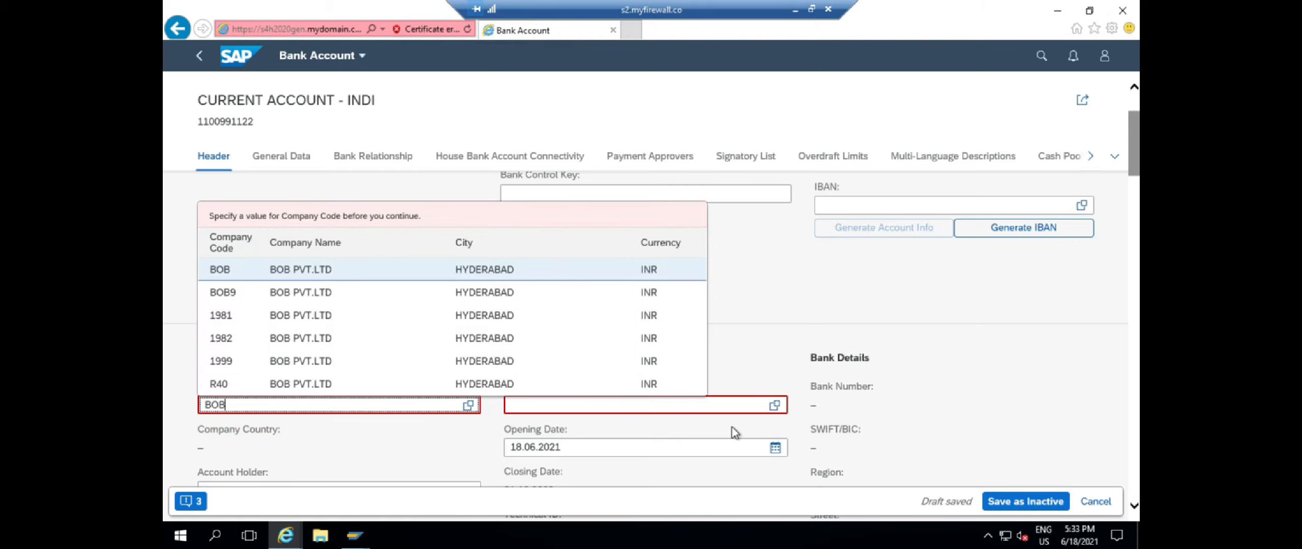
pyautogui.click(775, 406)
pyautogui.click(776, 406)
pyautogui.click(465, 255)
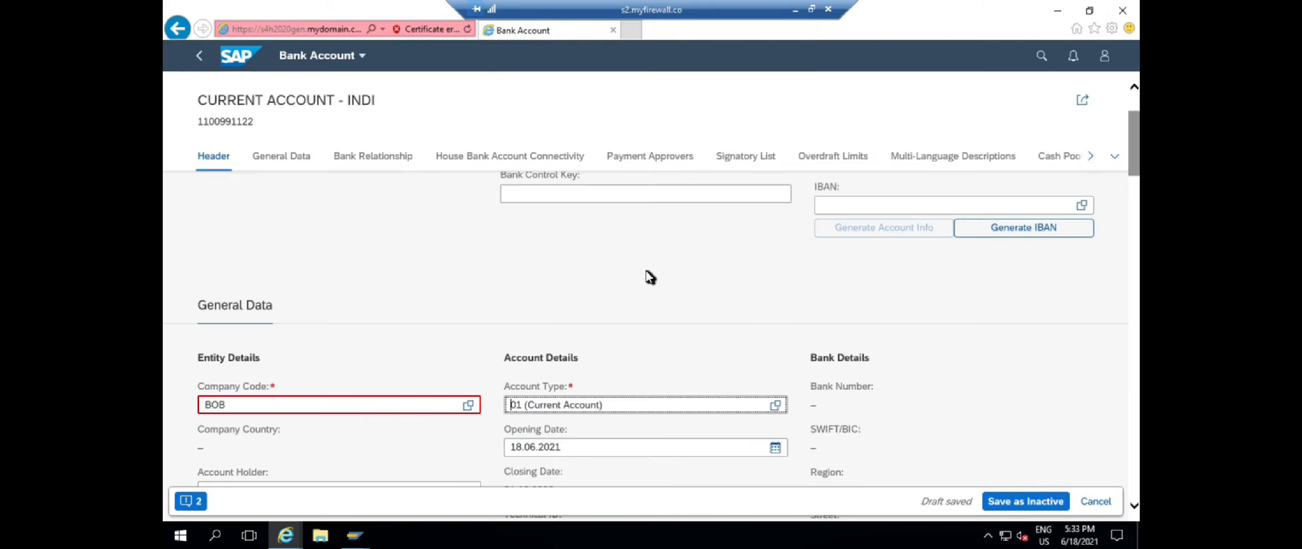
pyautogui.scroll(-2, 651, 277)
pyautogui.click(244, 385)
pyautogui.write('INDIAN OVERSEAS')
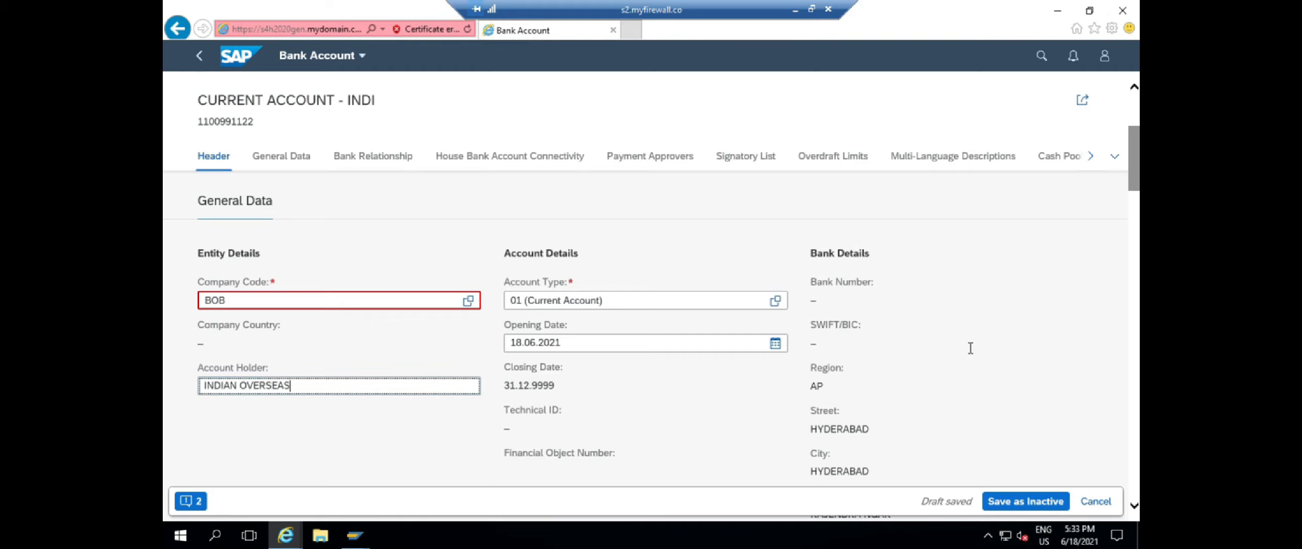
pyautogui.scroll(-8, 971, 349)
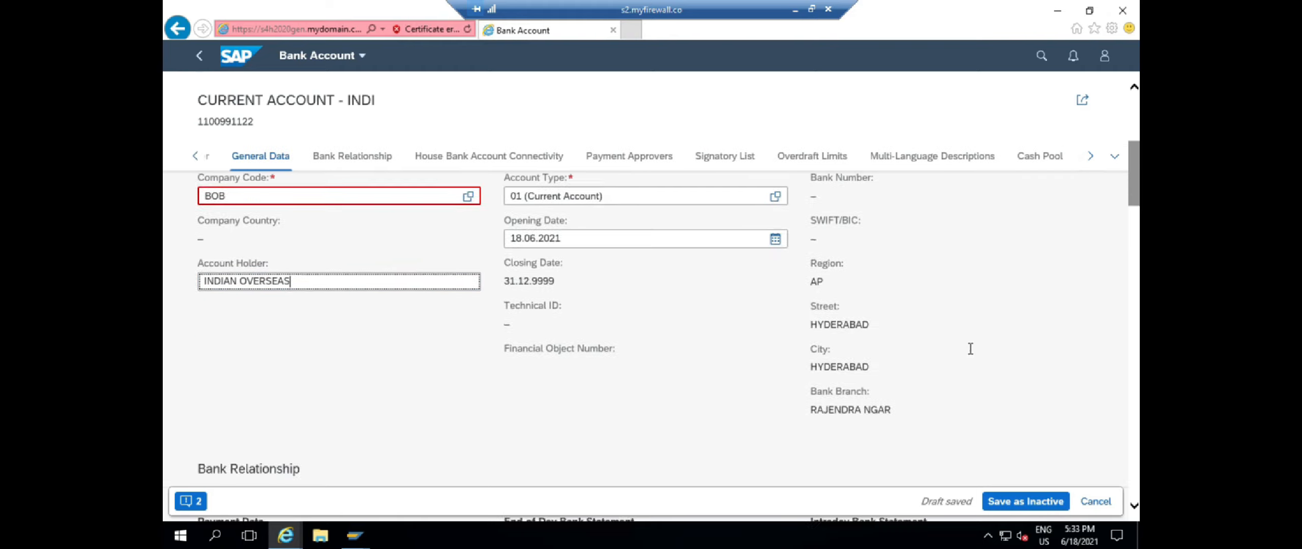
# Turn on Reconciliation Status for the bank account
pyautogui.moveTo(599, 366); pyautogui.dragTo(506, 362)
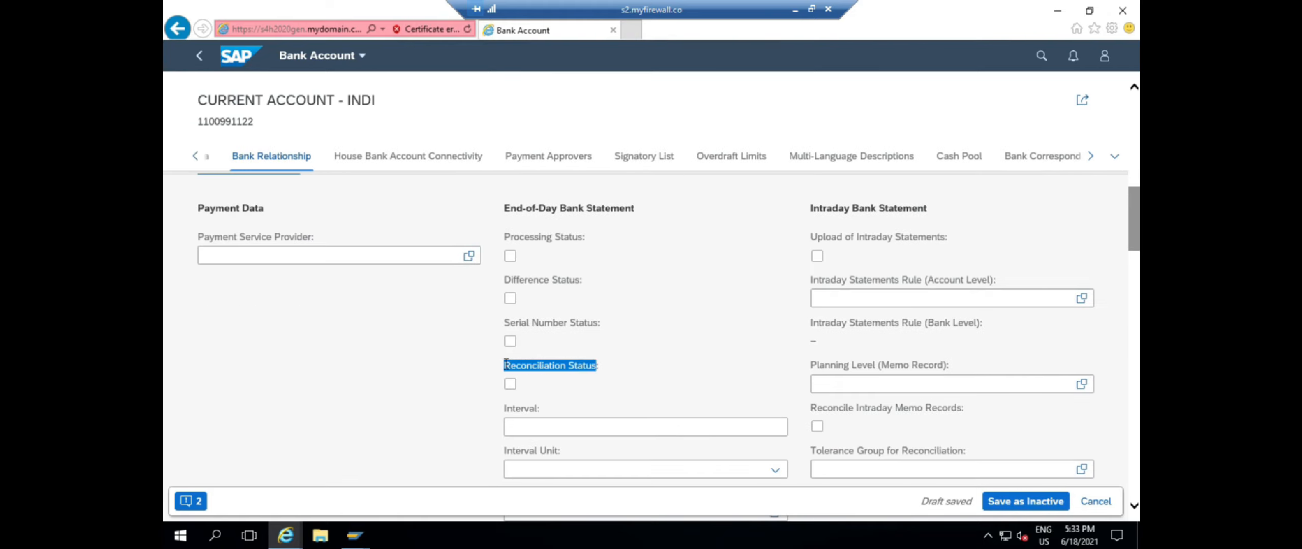
pyautogui.moveTo(602, 365); pyautogui.dragTo(504, 365)
pyautogui.click(510, 385)
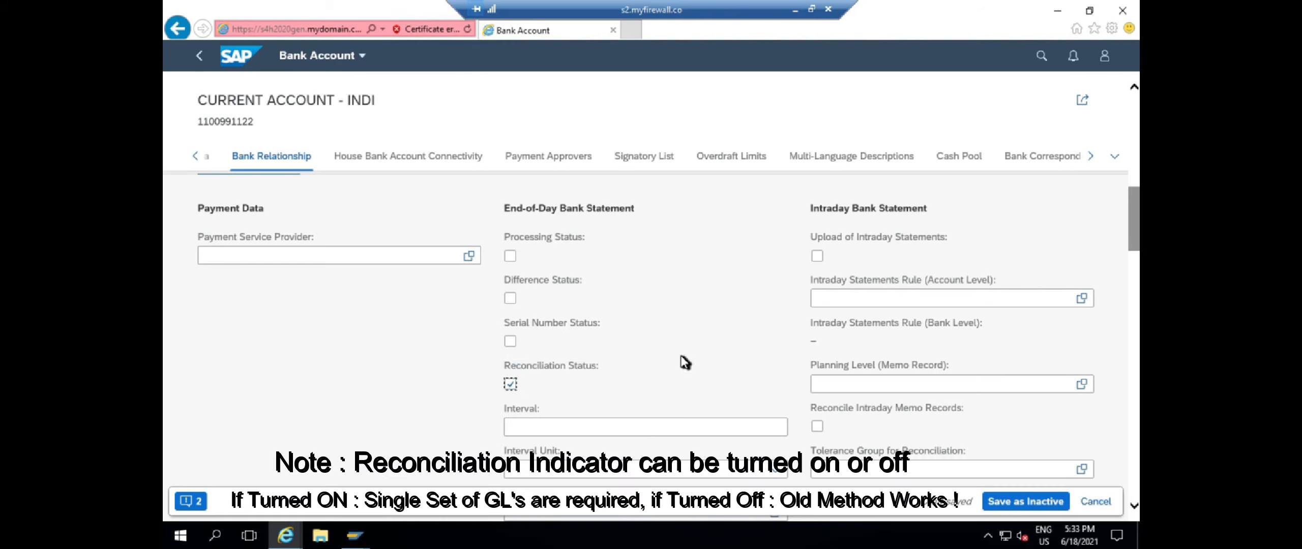
# Add a new House Bank Account Connectivity entry
pyautogui.click(405, 159)
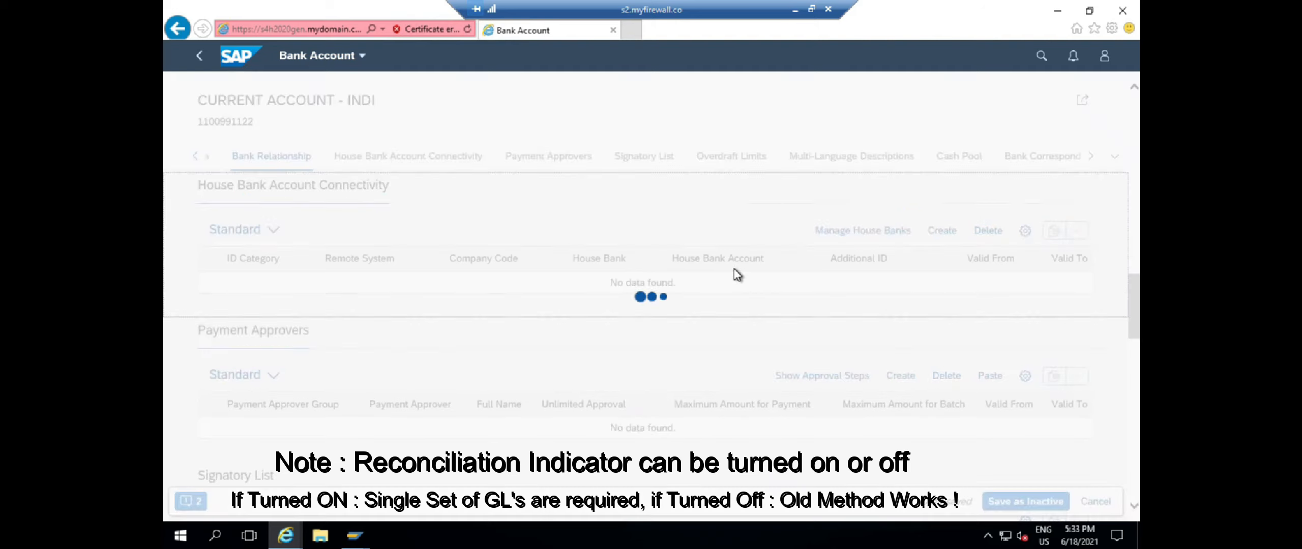
pyautogui.click(940, 234)
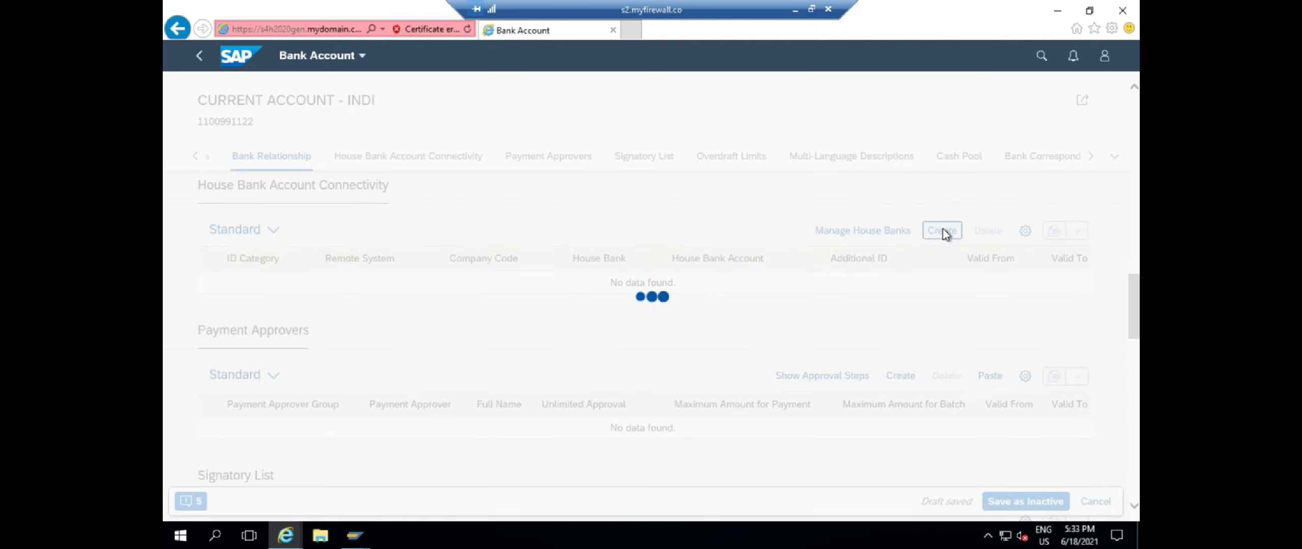
pyautogui.click(944, 268)
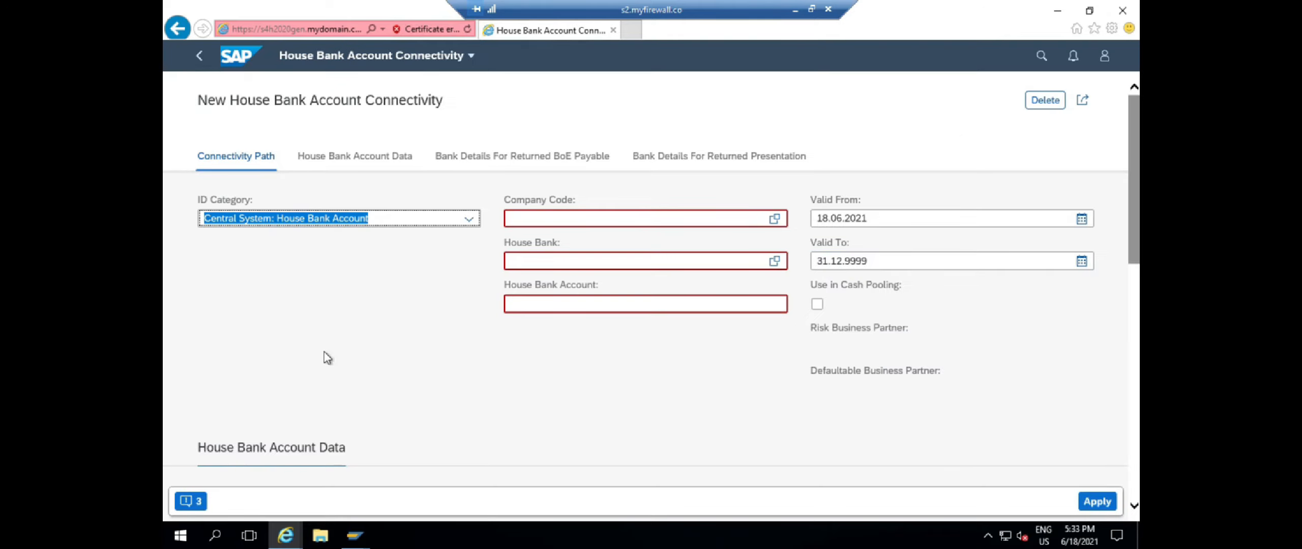
# Fill the connectivity row with company code BOB, house bank INDI and house bank account INDI
pyautogui.click(676, 218)
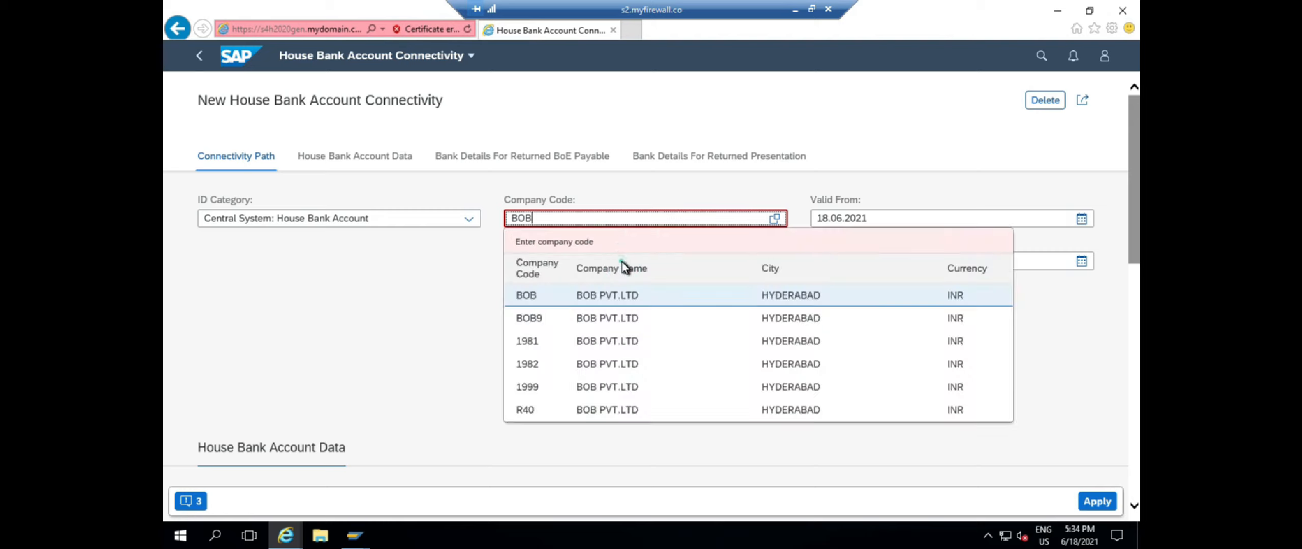
pyautogui.click(540, 293)
pyautogui.click(555, 259)
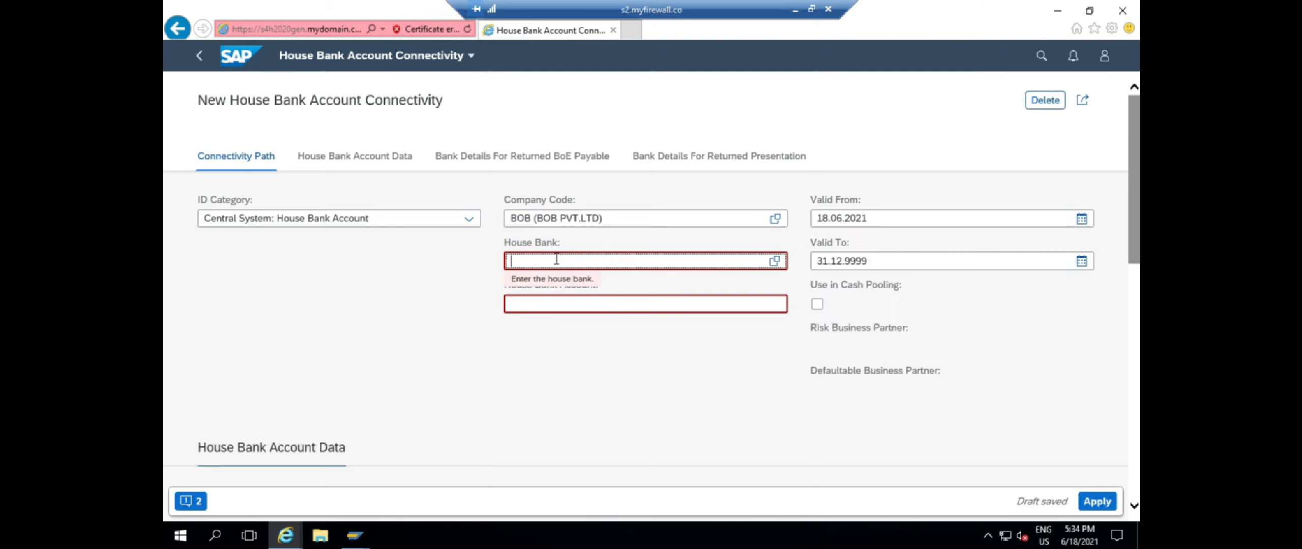
pyautogui.write('INDI')
pyautogui.click(546, 340)
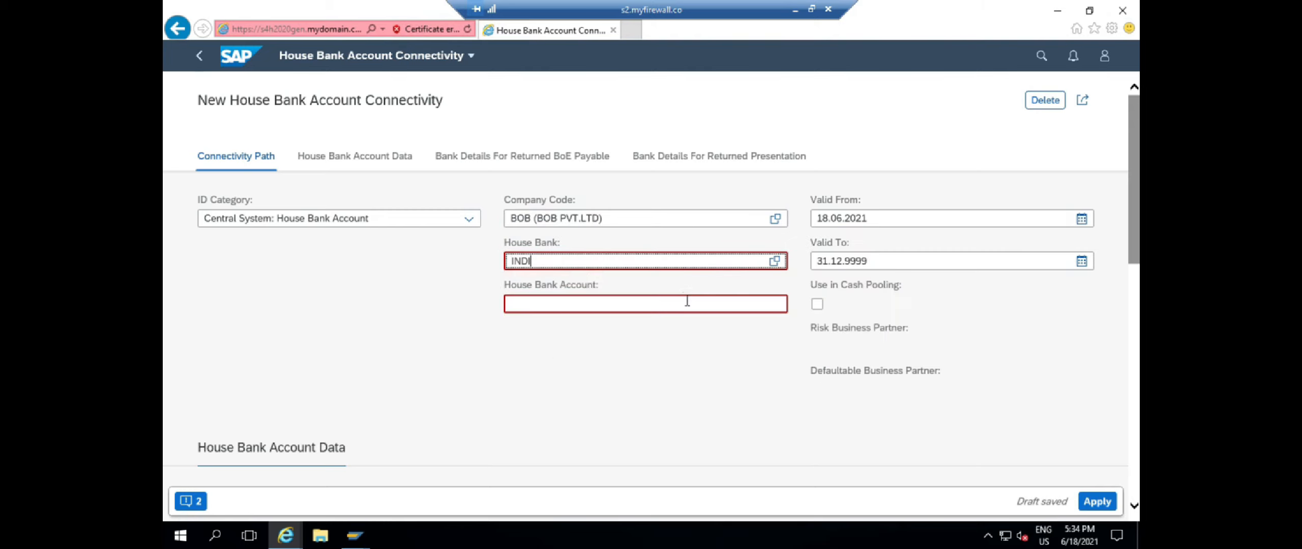
pyautogui.click(687, 302)
pyautogui.write('INDI')
pyautogui.click(346, 338)
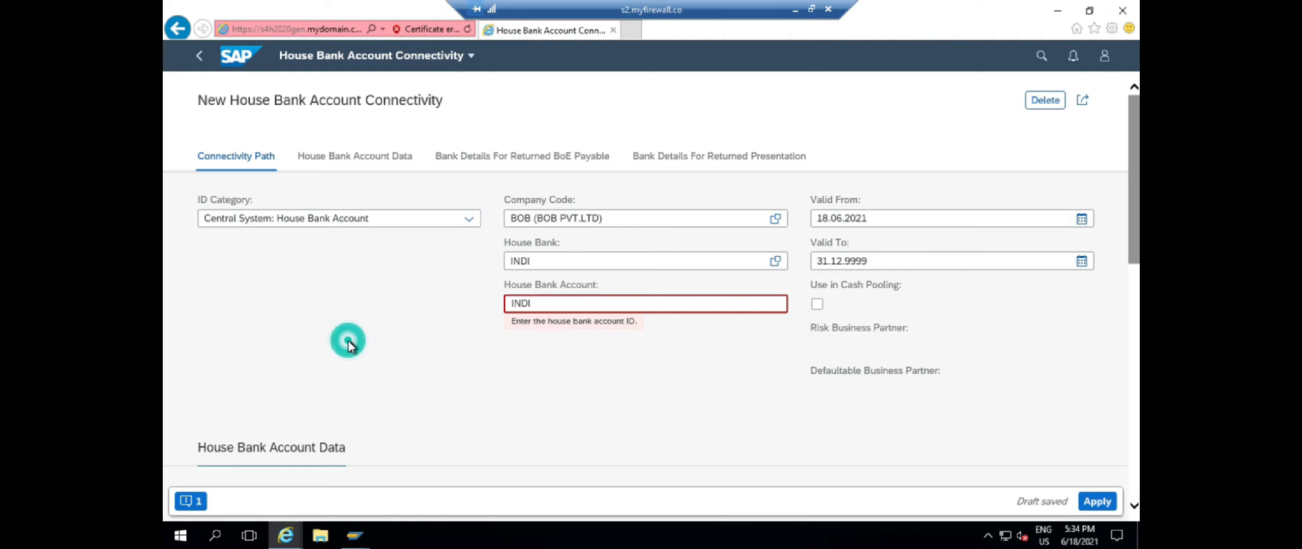
# Assign G/L account 100020 (HB MAIN A/C), go back to the bank account and list the errors
pyautogui.scroll(-4, 346, 337)
pyautogui.click(222, 381)
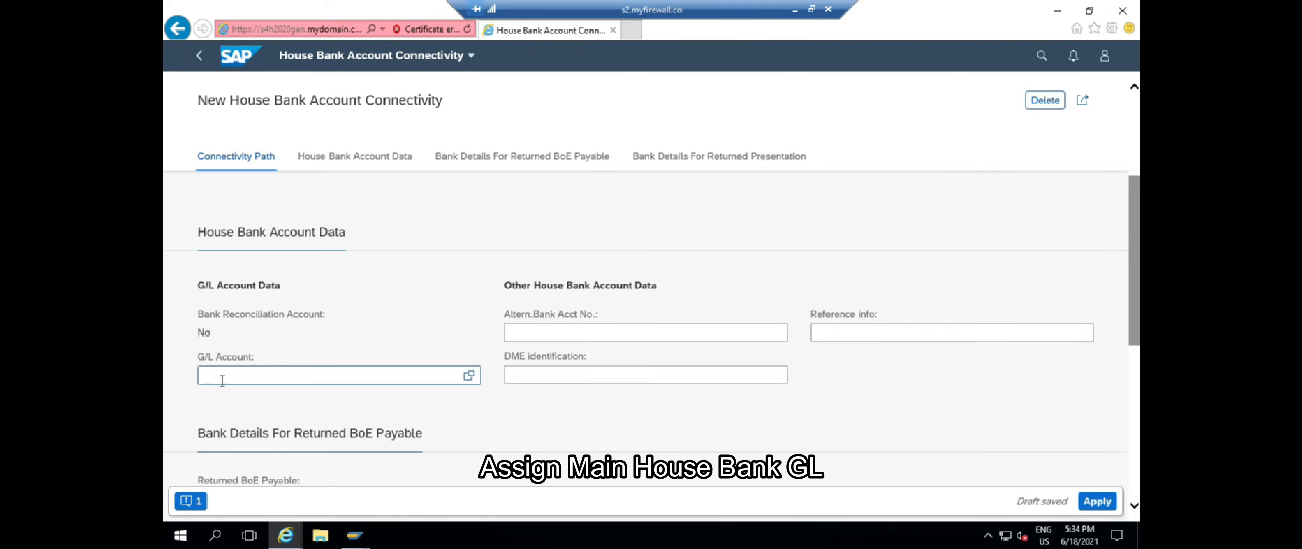
pyautogui.click(469, 376)
pyautogui.click(583, 300)
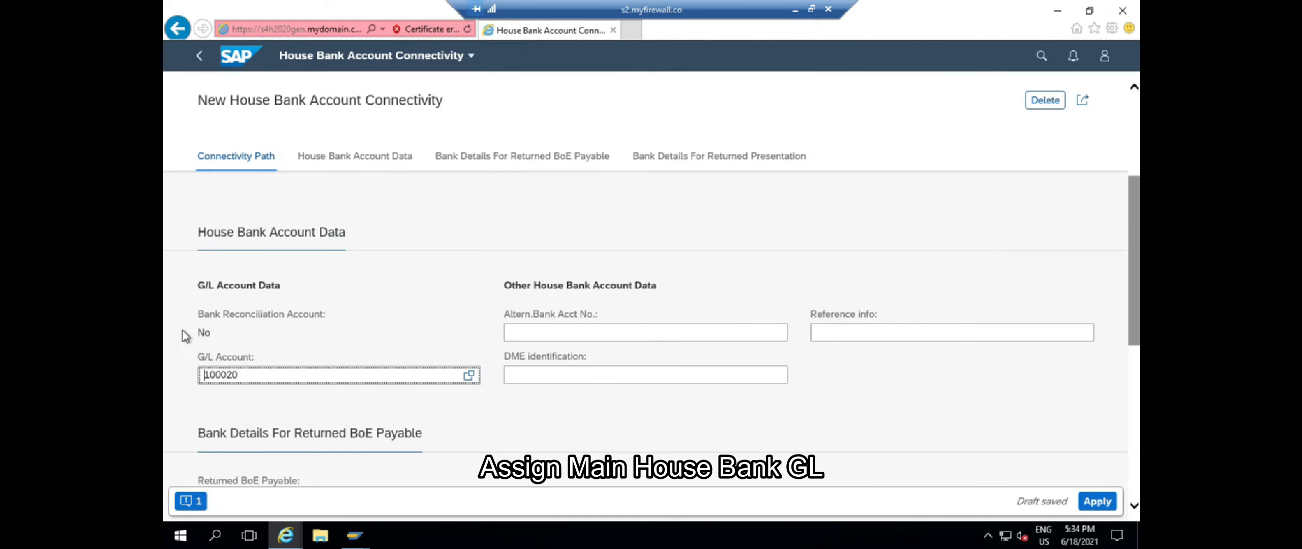
pyautogui.click(186, 331)
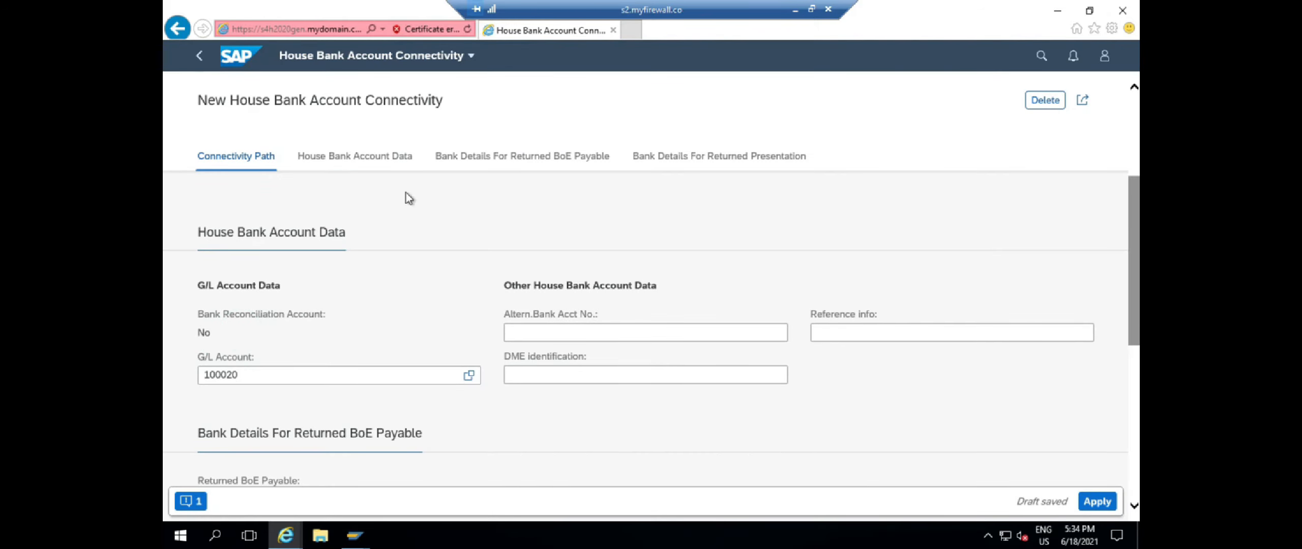
pyautogui.scroll(3, 353, 219)
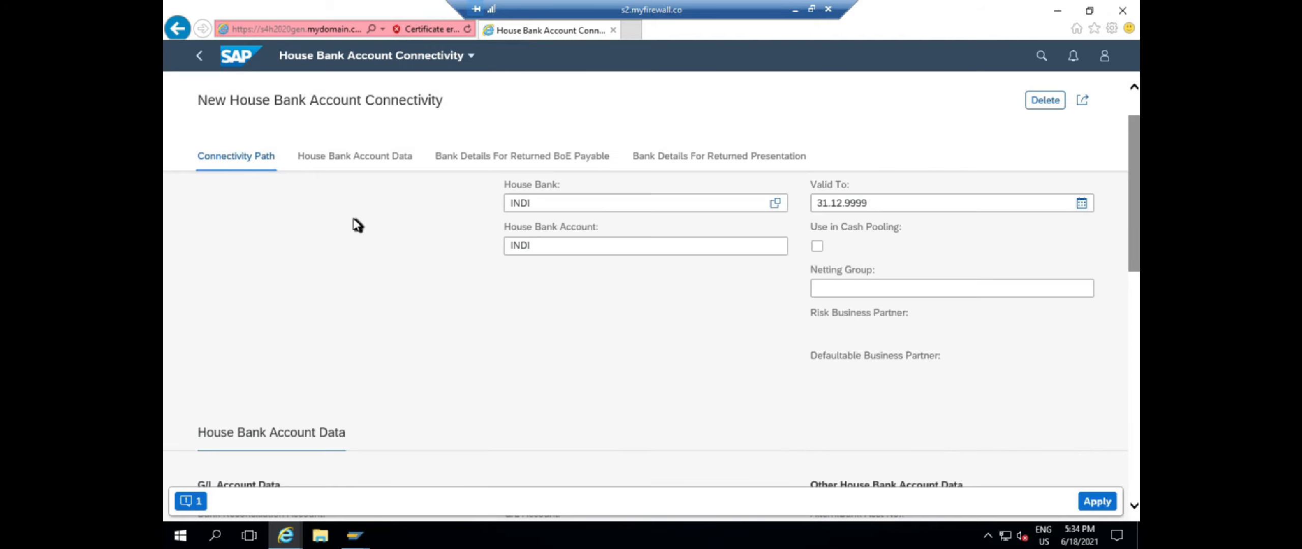
pyautogui.click(199, 55)
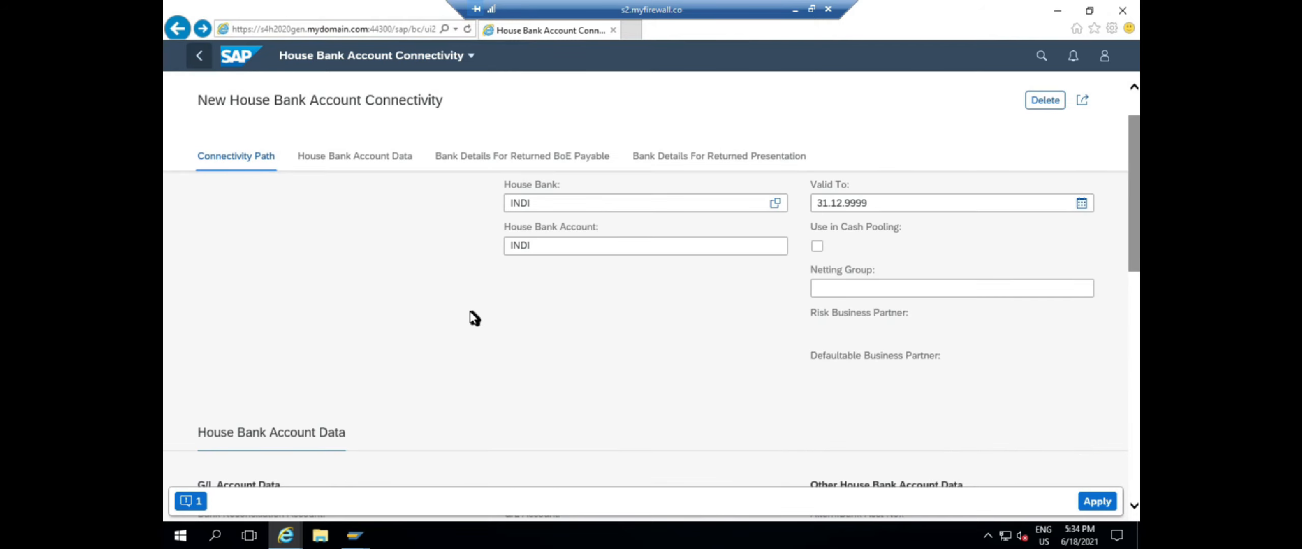
pyautogui.click(199, 498)
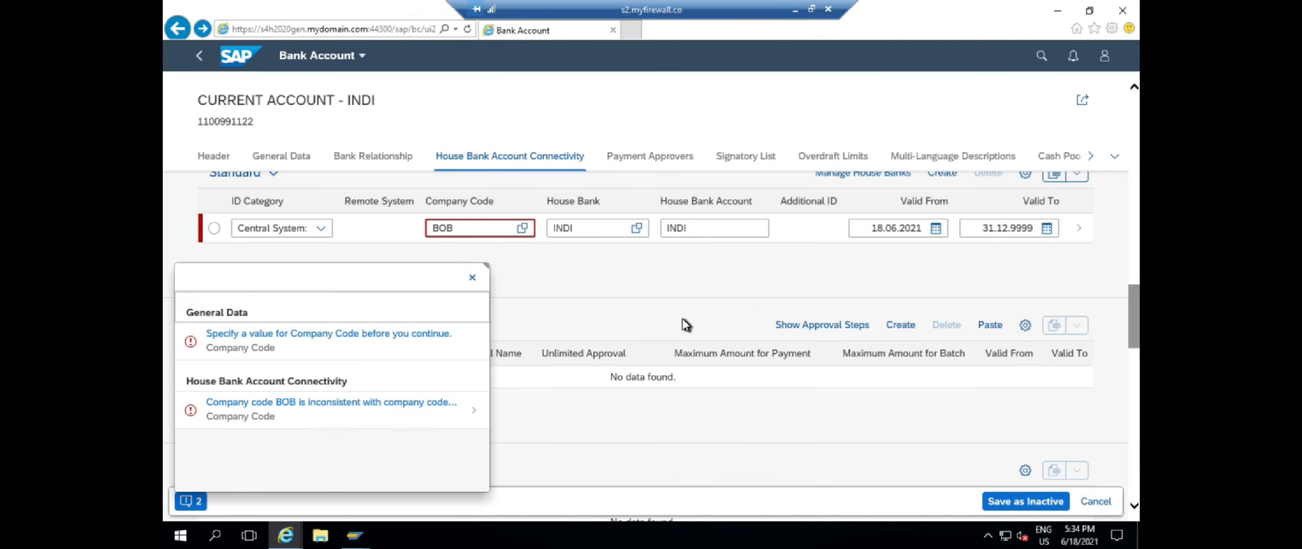
# Dismiss the error messages, return to the header details and save the account as an inactive draft
pyautogui.click(654, 305)
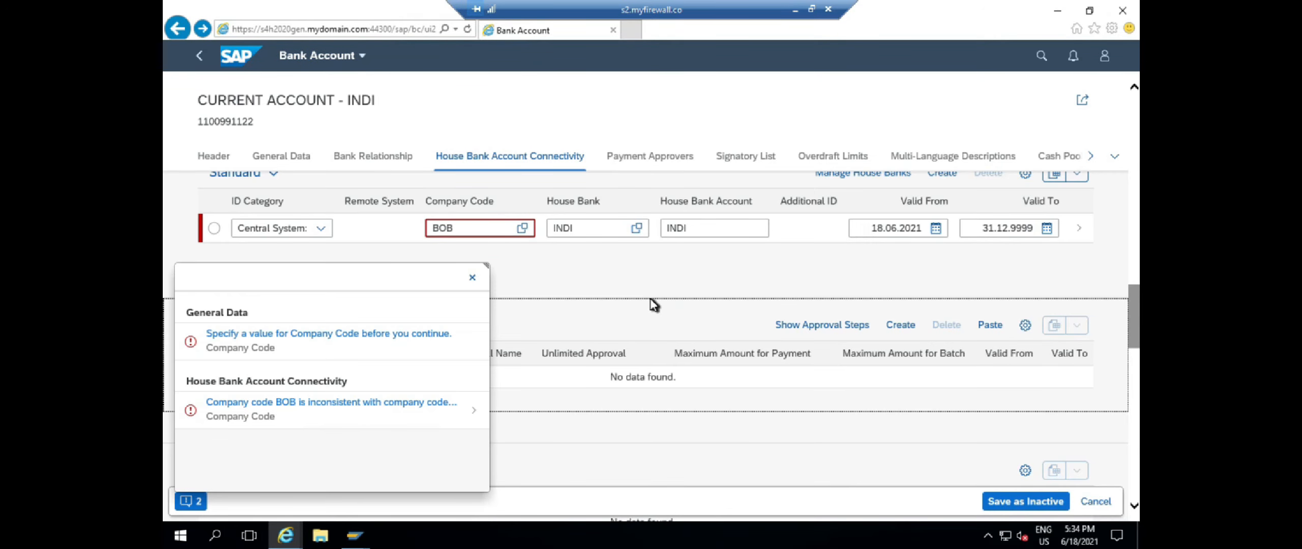
pyautogui.click(714, 270)
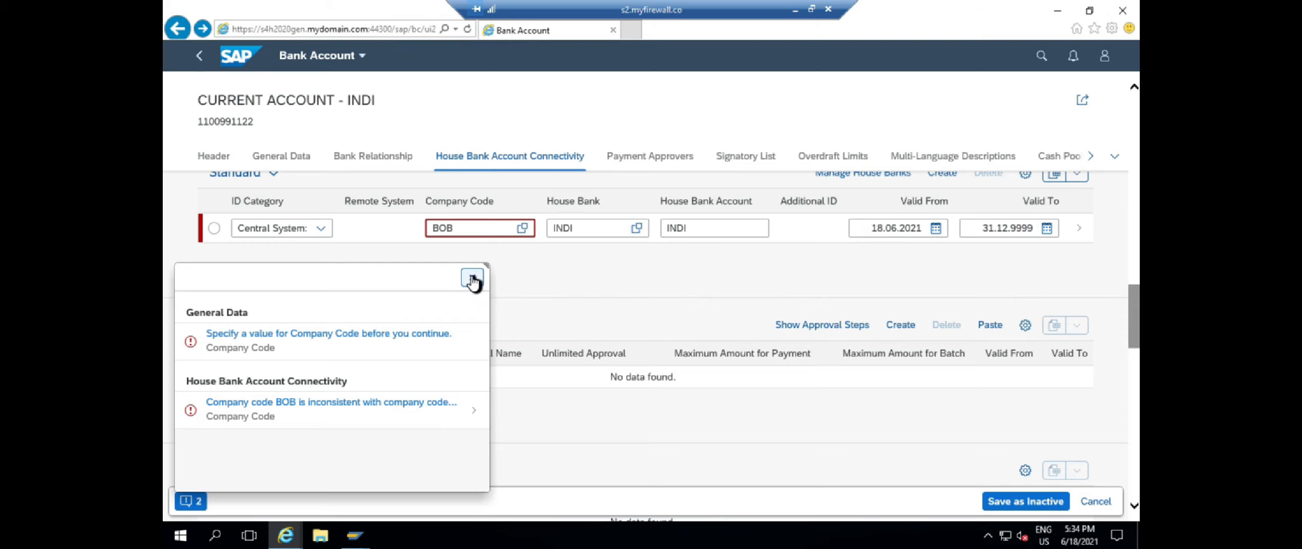
pyautogui.click(472, 279)
pyautogui.scroll(2, 570, 296)
pyautogui.scroll(-6, 383, 198)
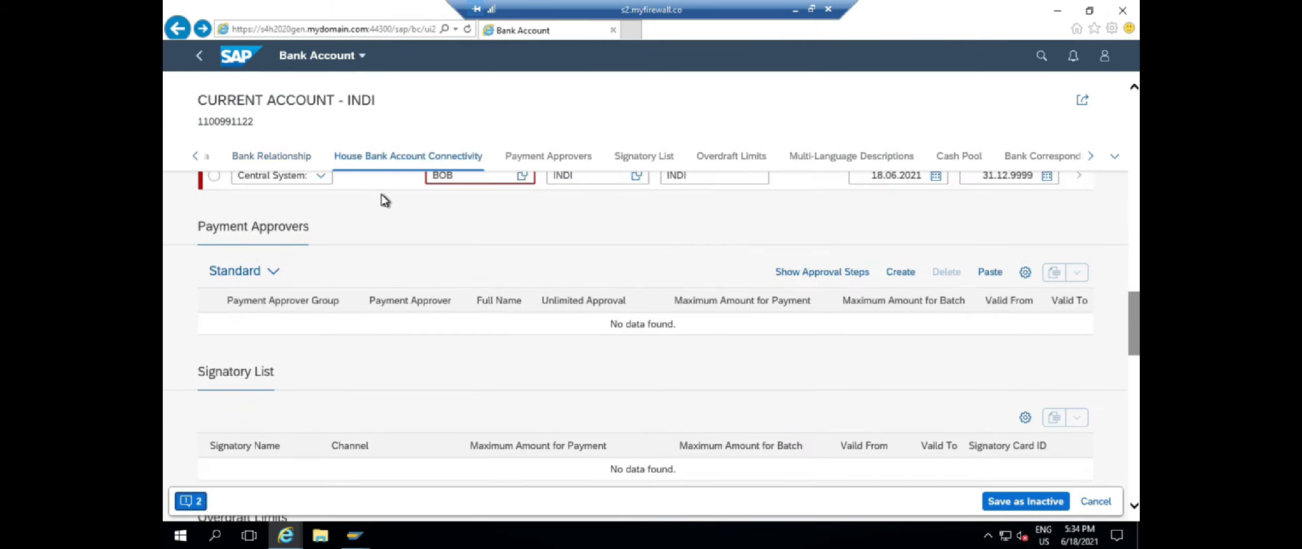
pyautogui.click(194, 156)
pyautogui.click(198, 157)
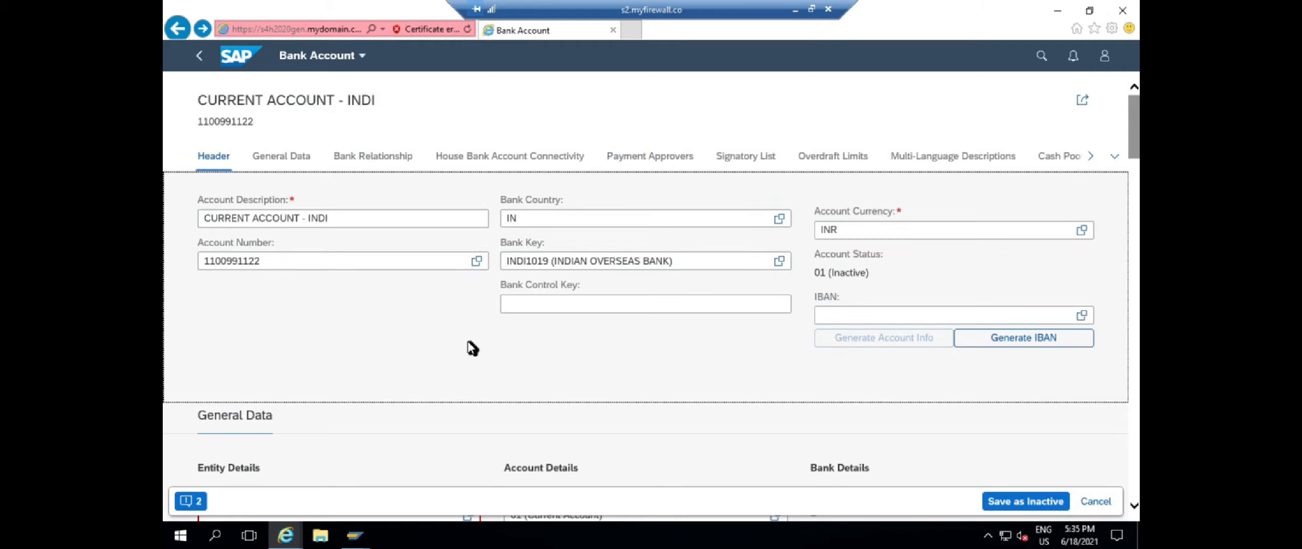
pyautogui.click(1019, 503)
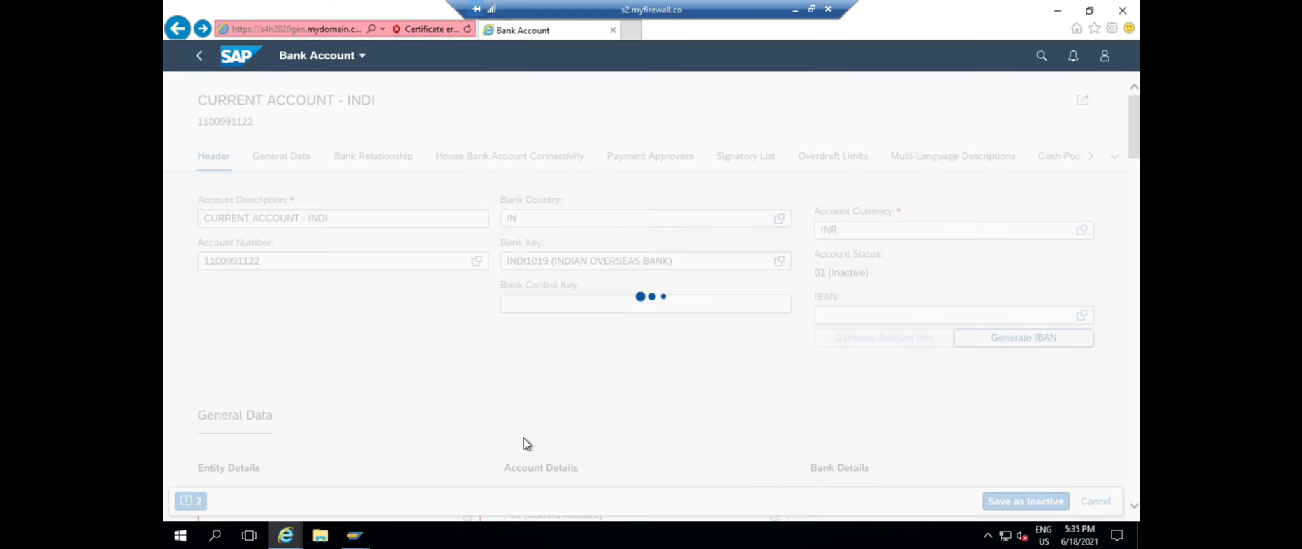
# Enter company code BOB in the account's General Data
pyautogui.click(387, 336)
pyautogui.click(292, 162)
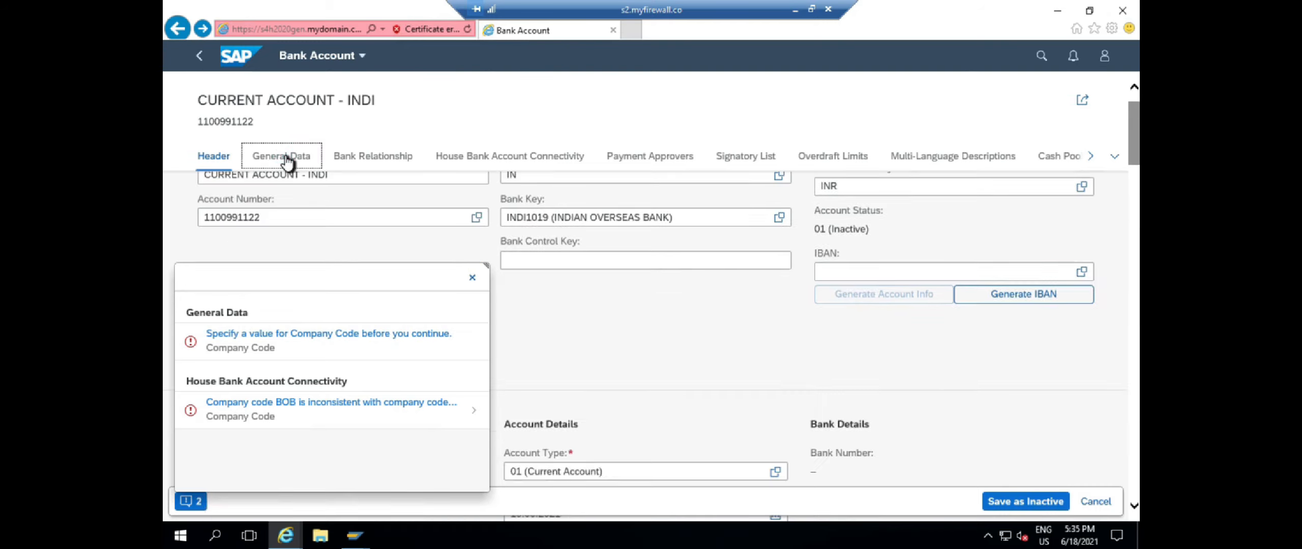
pyautogui.click(303, 254)
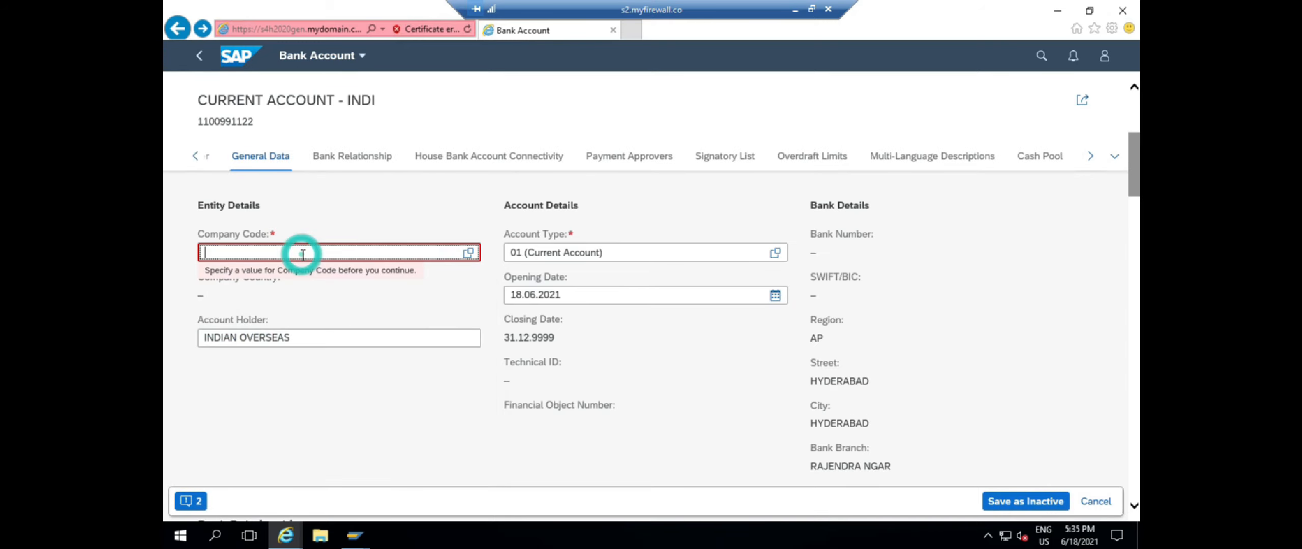
pyautogui.write('BOB (BOB PVT.LTD')
pyautogui.press('Return')
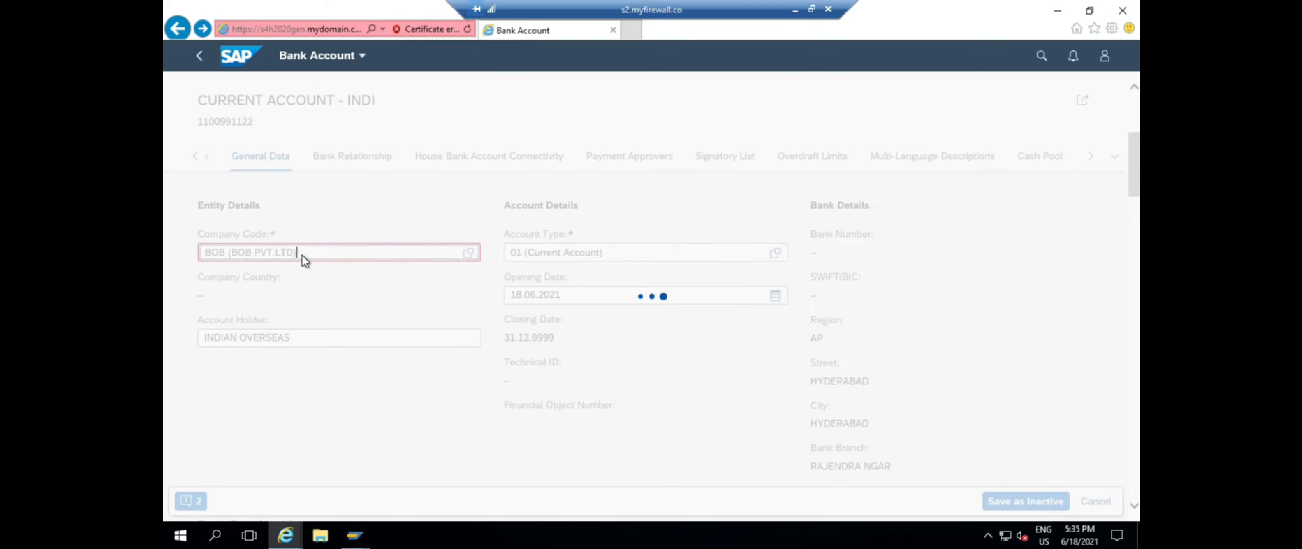
pyautogui.click(752, 422)
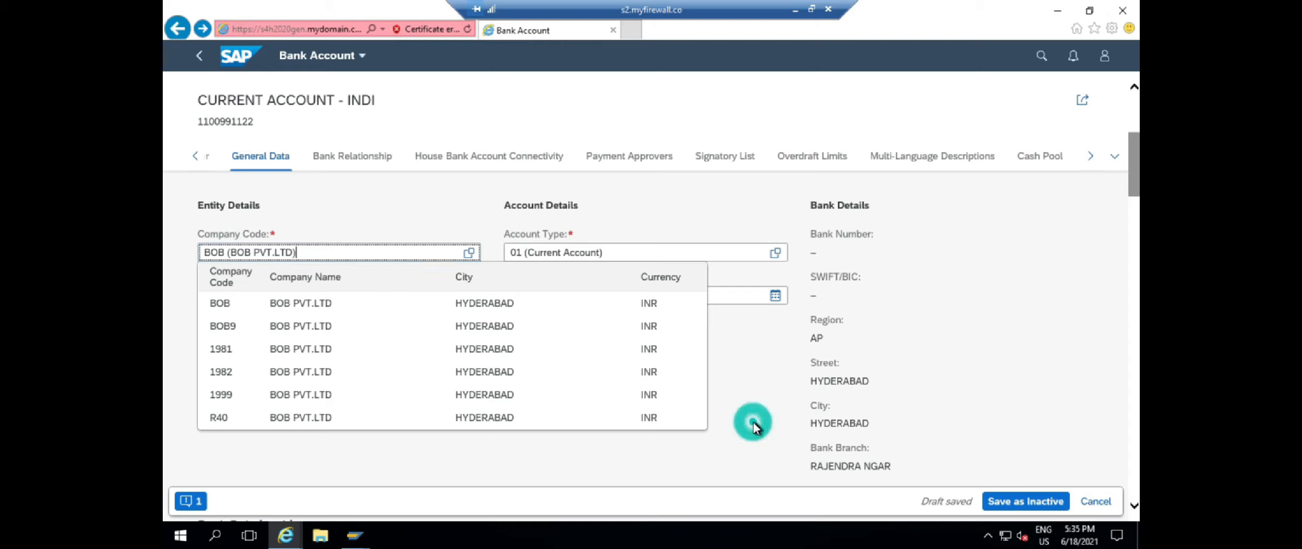
# Review the remaining company code inconsistency error and scroll back to the header
pyautogui.click(191, 500)
pyautogui.click(335, 335)
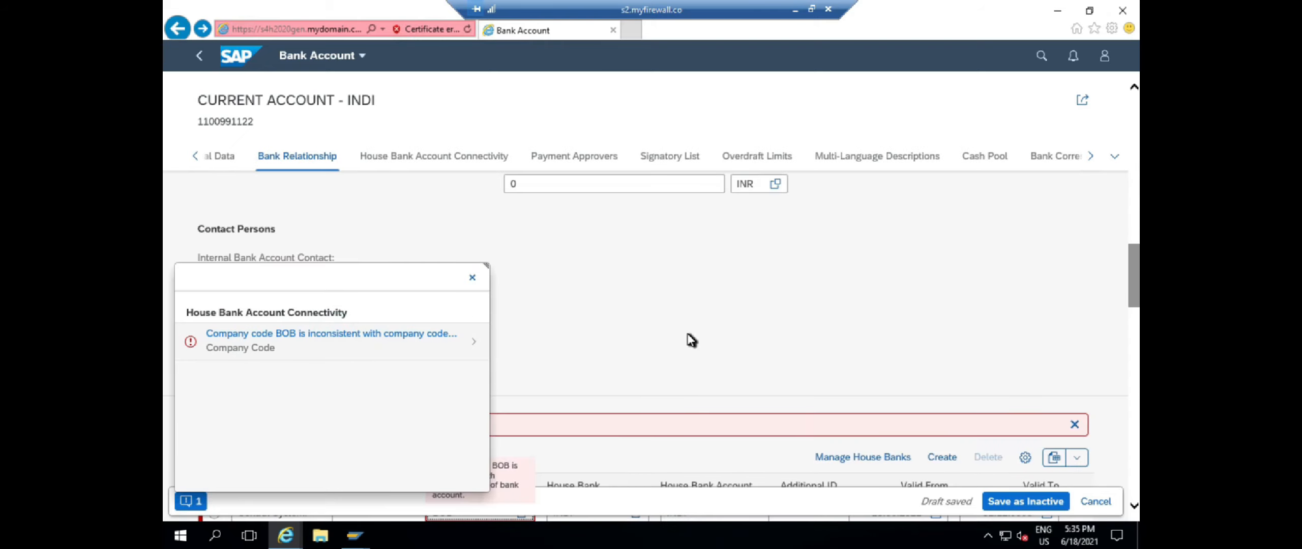
pyautogui.click(472, 278)
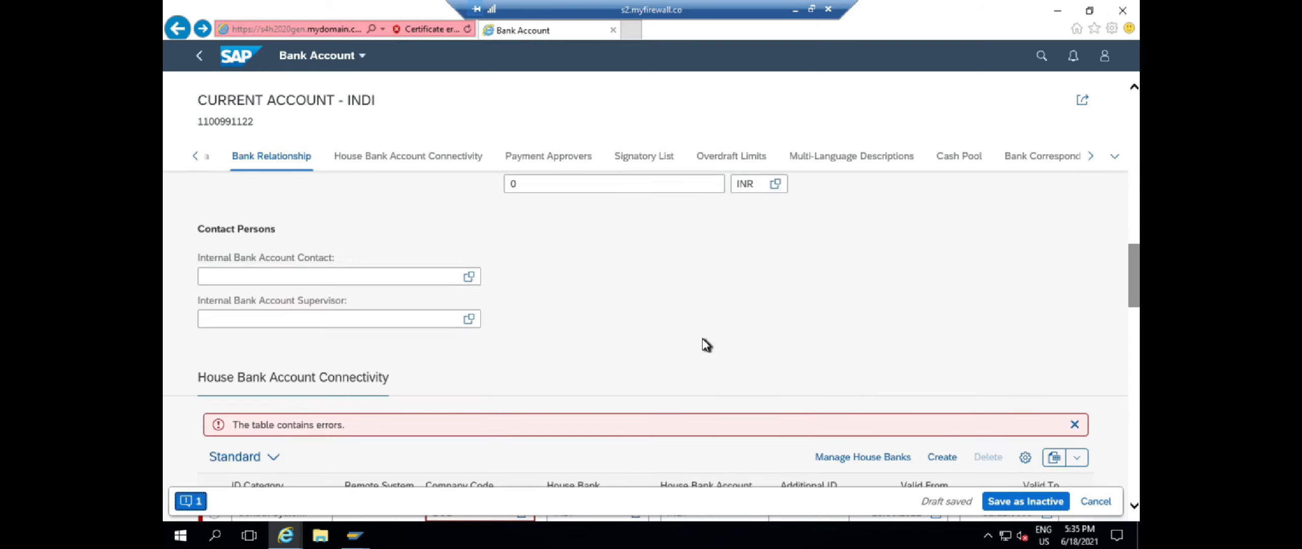
pyautogui.scroll(-4, 681, 338)
pyautogui.scroll(4, 681, 338)
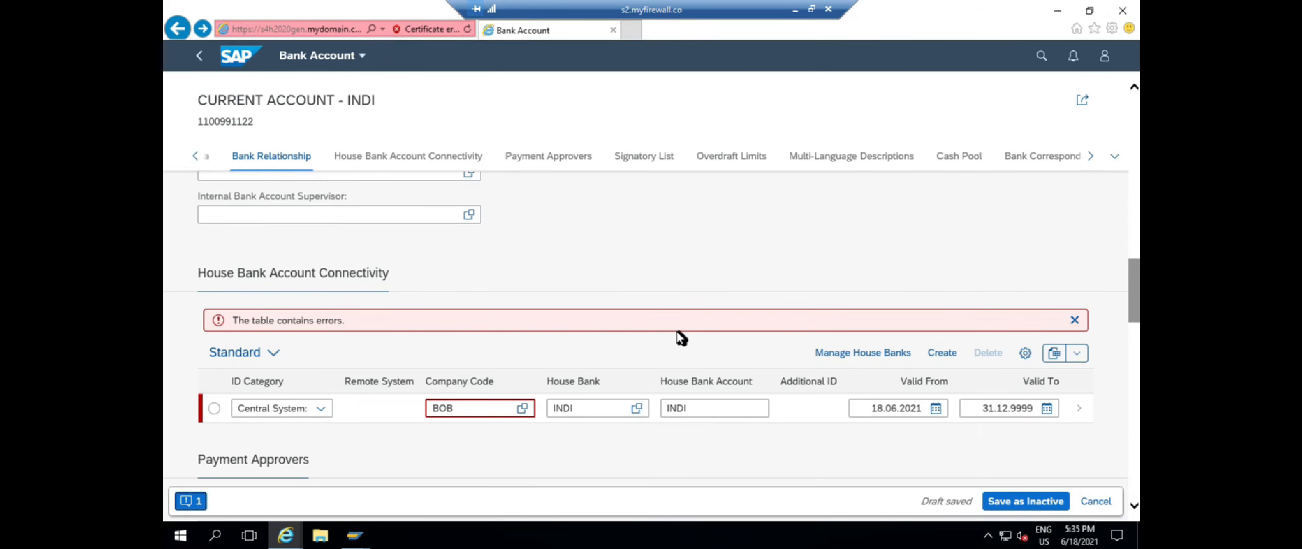
pyautogui.scroll(-10, 681, 337)
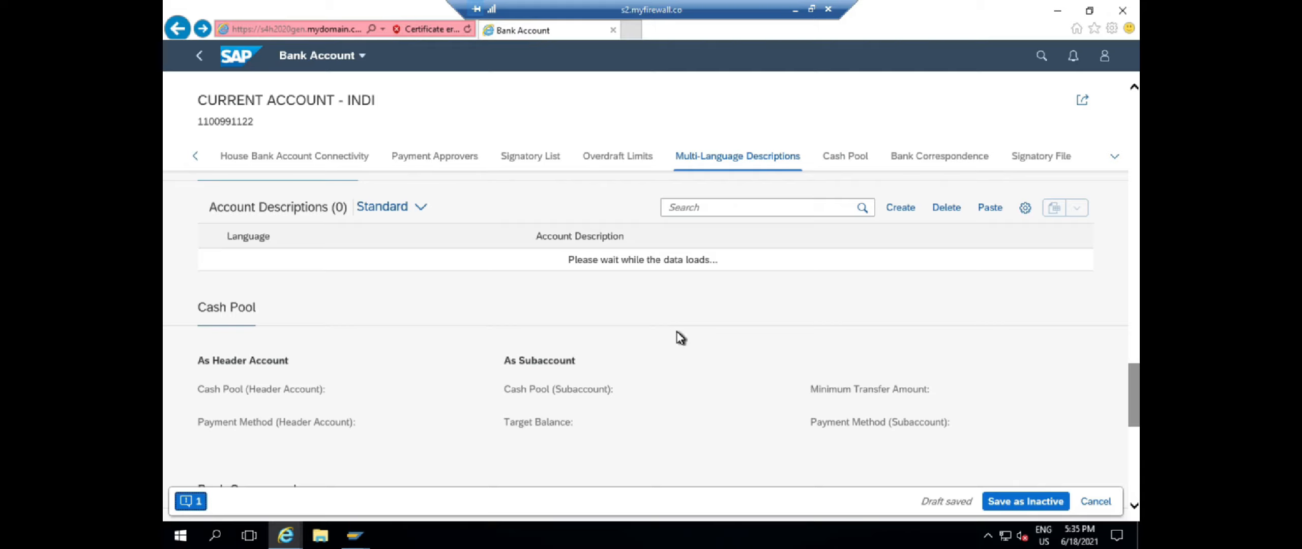
pyautogui.scroll(15, 680, 337)
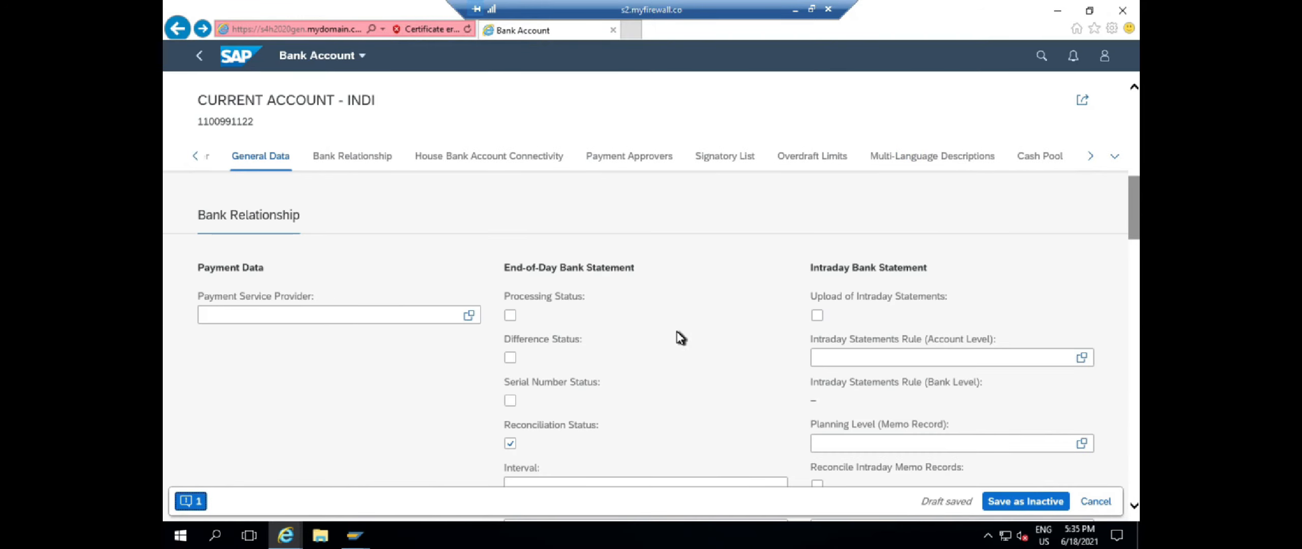
pyautogui.scroll(5, 680, 335)
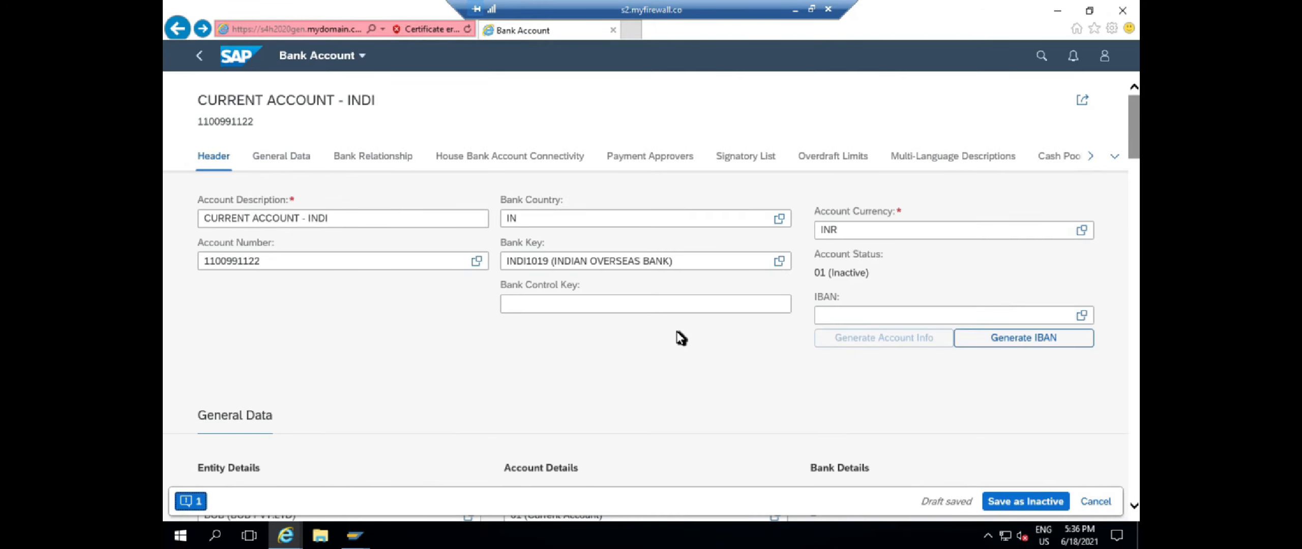
# Save the INDI account as an inactive draft and review the bank hierarchy warning
pyautogui.click(1019, 503)
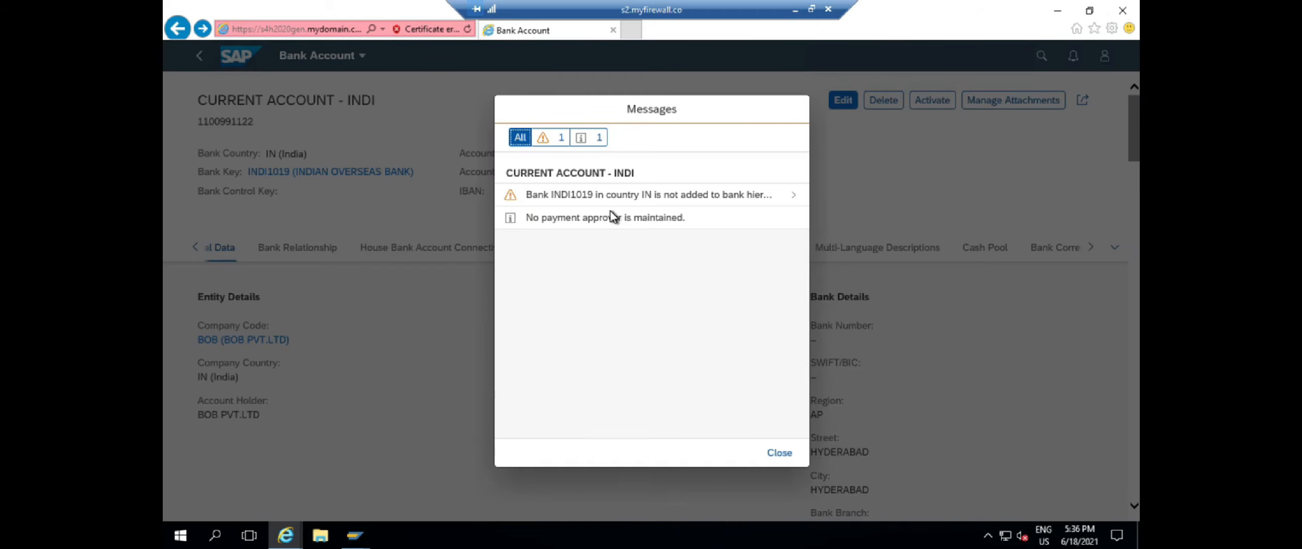
pyautogui.click(718, 198)
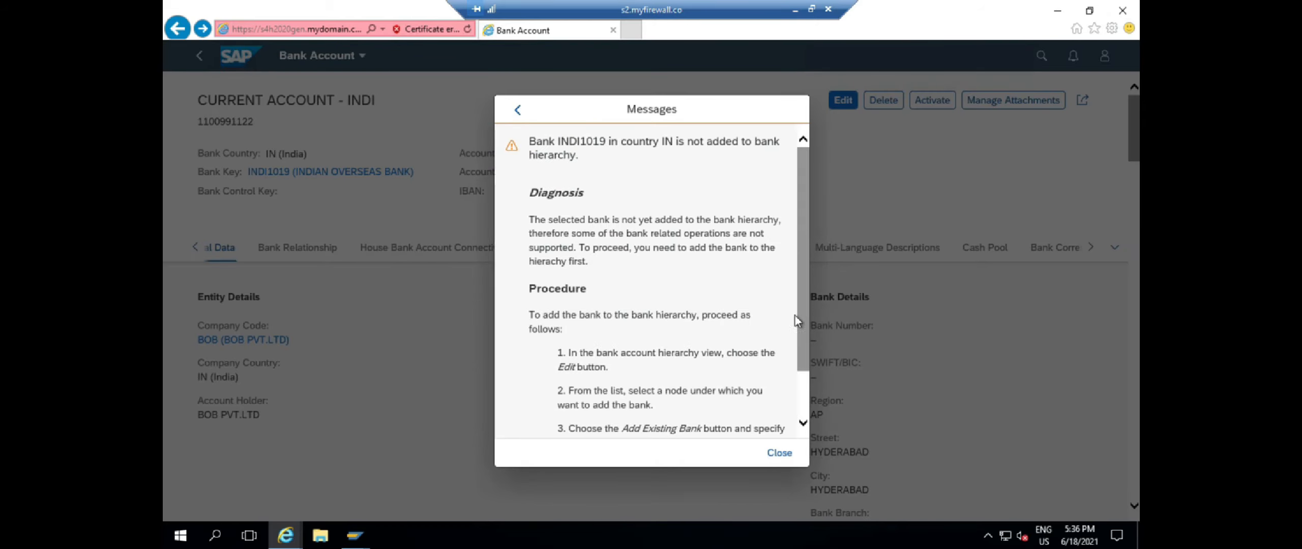
pyautogui.moveTo(529, 142); pyautogui.dragTo(782, 153)
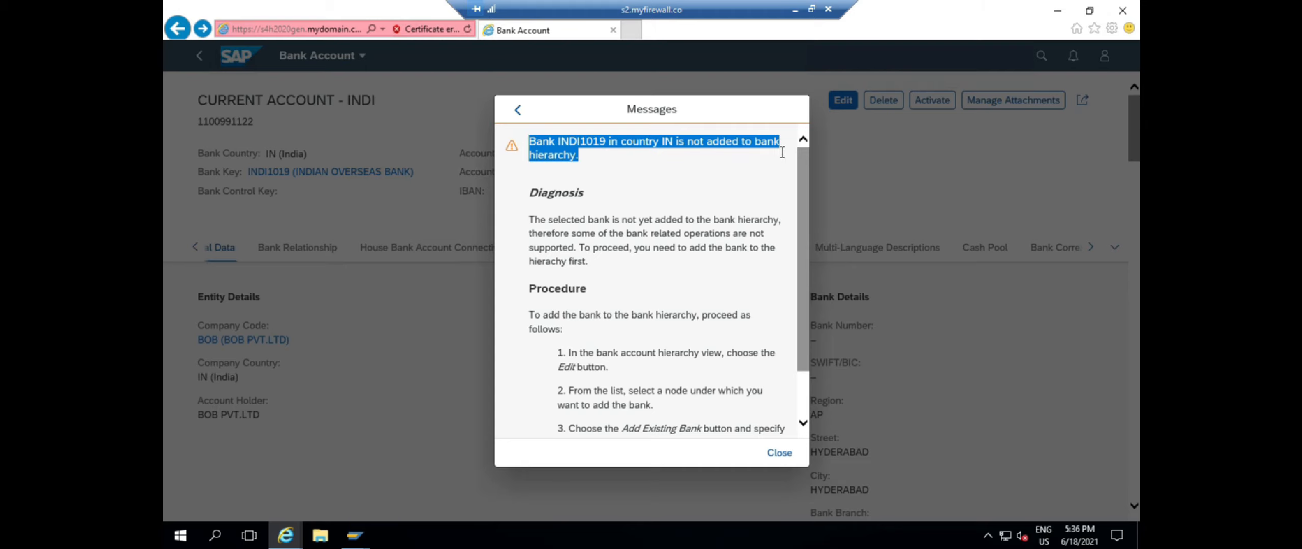
pyautogui.click(627, 172)
pyautogui.click(778, 452)
# Activate the account and confirm status 02 (Active), revision 03 (Activated) and the Reconciliation Status
pyautogui.click(932, 102)
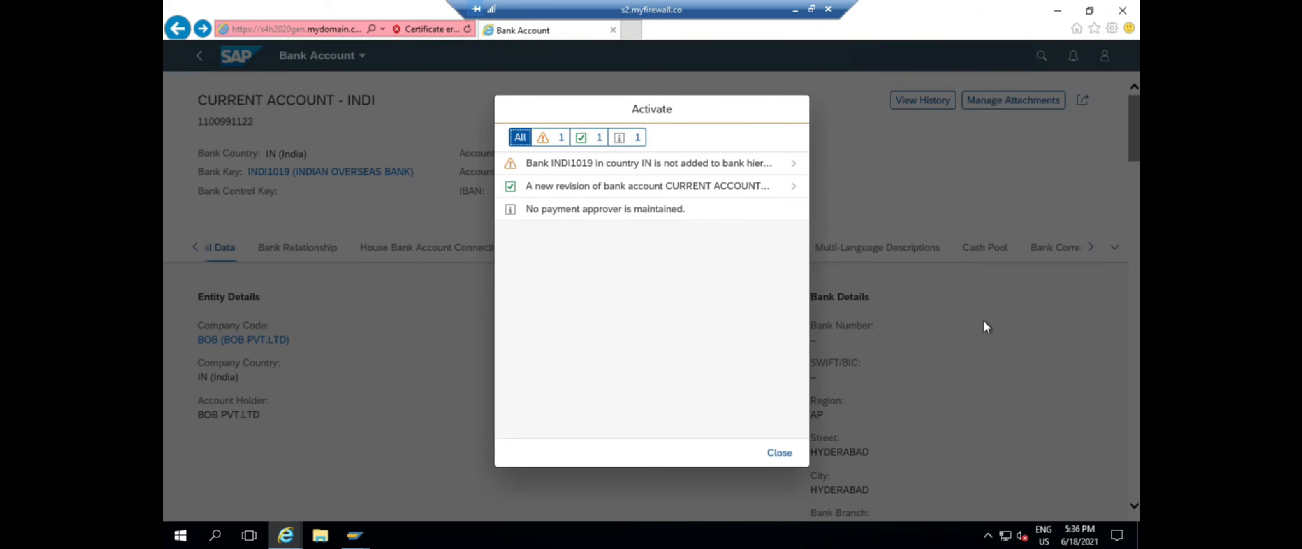
pyautogui.click(779, 452)
pyautogui.tripleClick(578, 173)
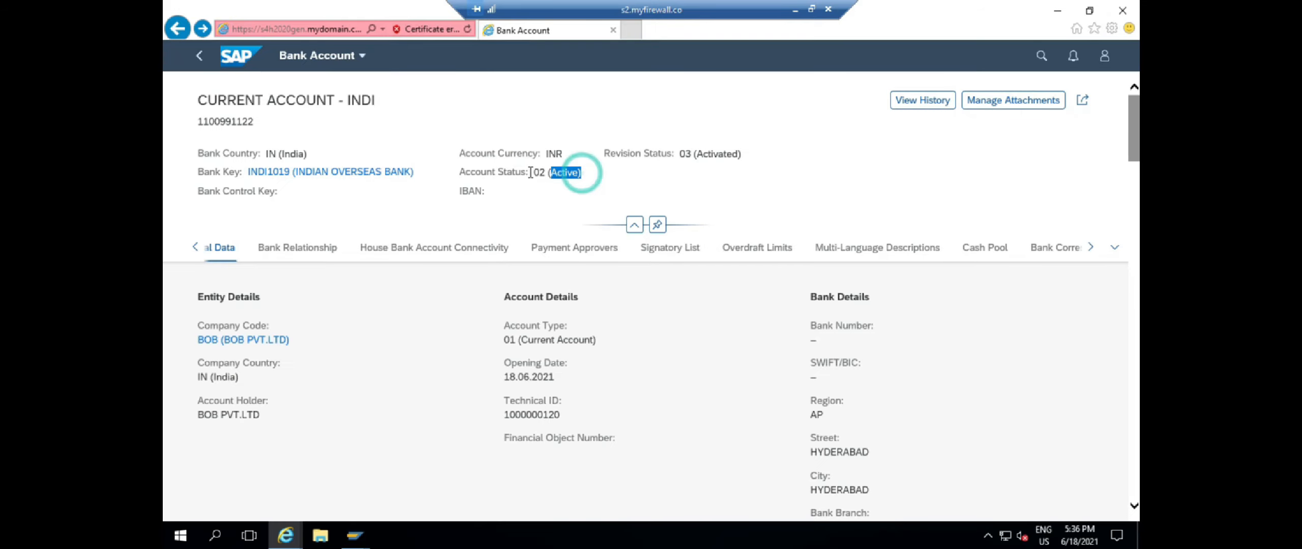
pyautogui.tripleClick(678, 153)
pyautogui.scroll(-8, 467, 368)
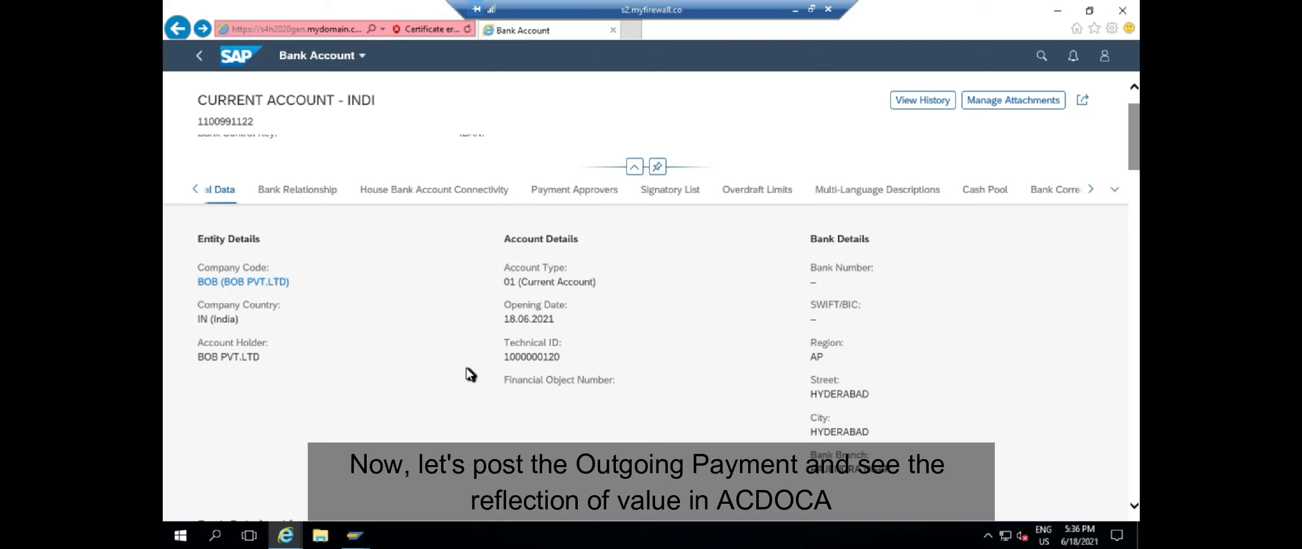
pyautogui.tripleClick(522, 387)
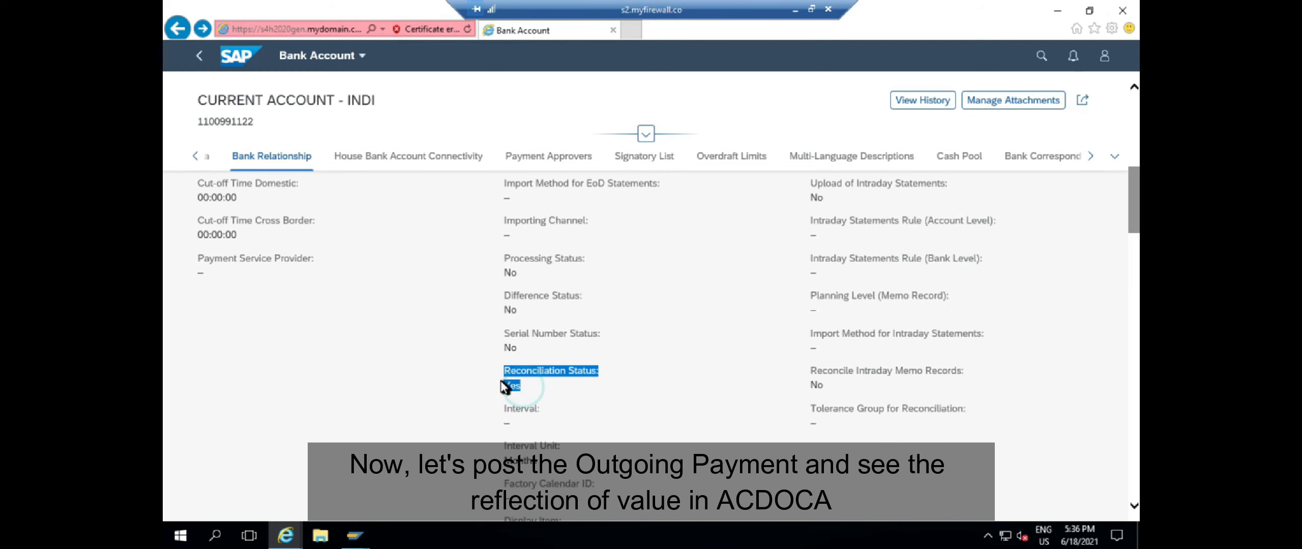
# Return to the SAP GUI window and its transaction command field
pyautogui.moveTo(355, 534)
pyautogui.click(414, 476)
pyautogui.click(238, 41)
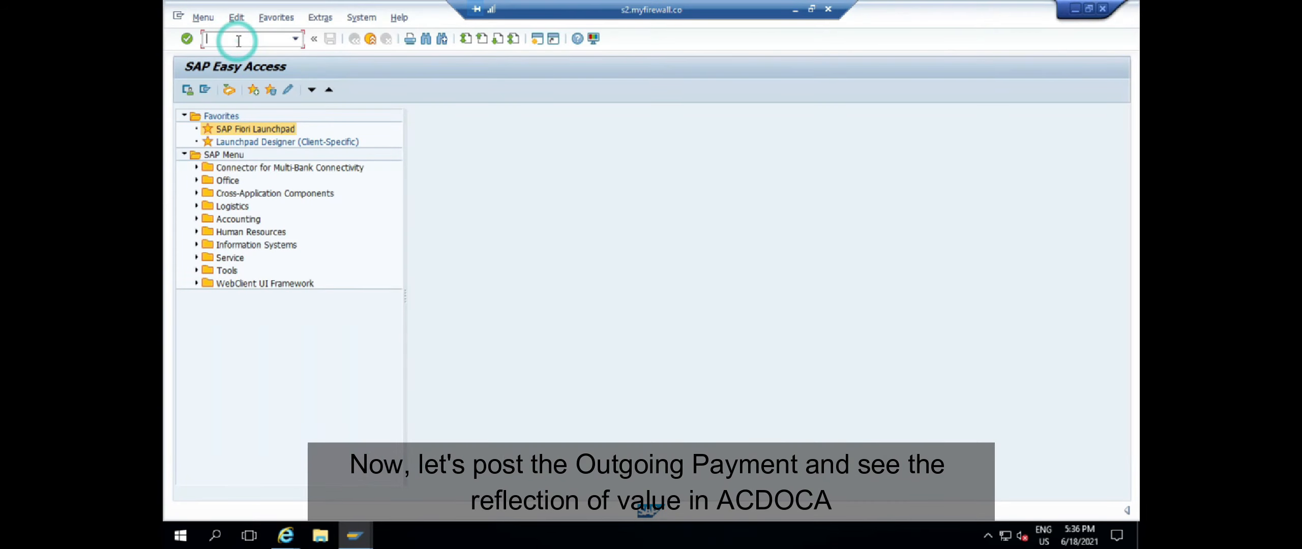
# Start an FB60 vendor invoice for vendor 20200 with invoice date 18.06.2021
pyautogui.write('/NFB60')
pyautogui.press('Return')
pyautogui.press('F4')
pyautogui.press('Return')
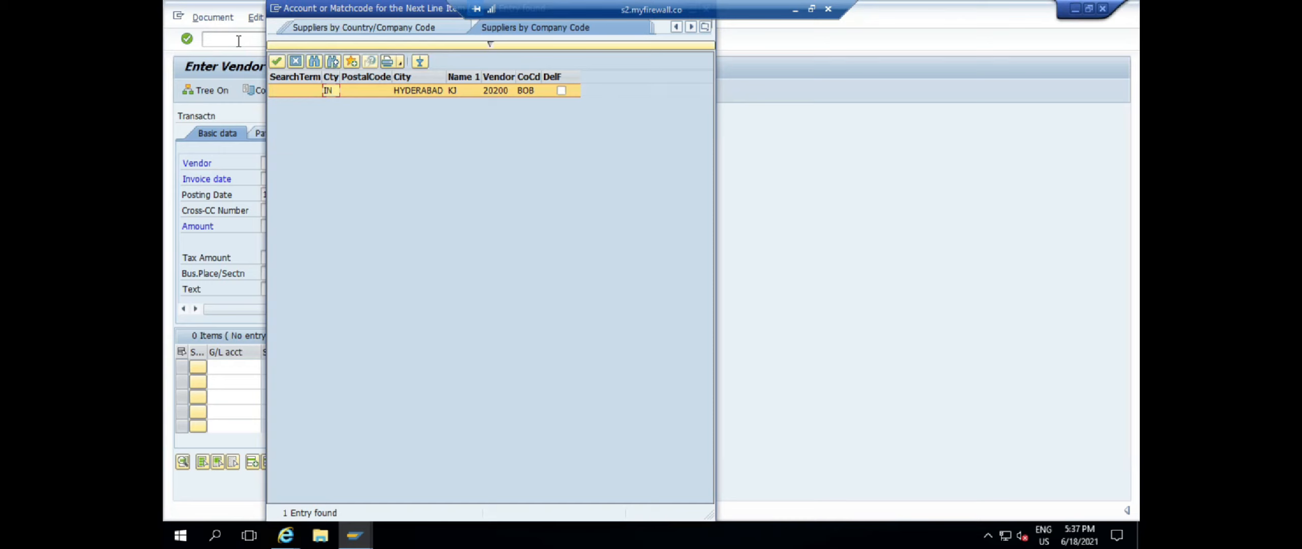
pyautogui.doubleClick(436, 94)
pyautogui.moveTo(263, 195); pyautogui.dragTo(312, 193)
pyautogui.hotkey('ctrl', 'c')
pyautogui.click(294, 179)
pyautogui.hotkey('ctrl', 'v')
# Add an item line for G/L 400000, amount 10000, cost center 1000
pyautogui.click(235, 367)
pyautogui.write('400000')
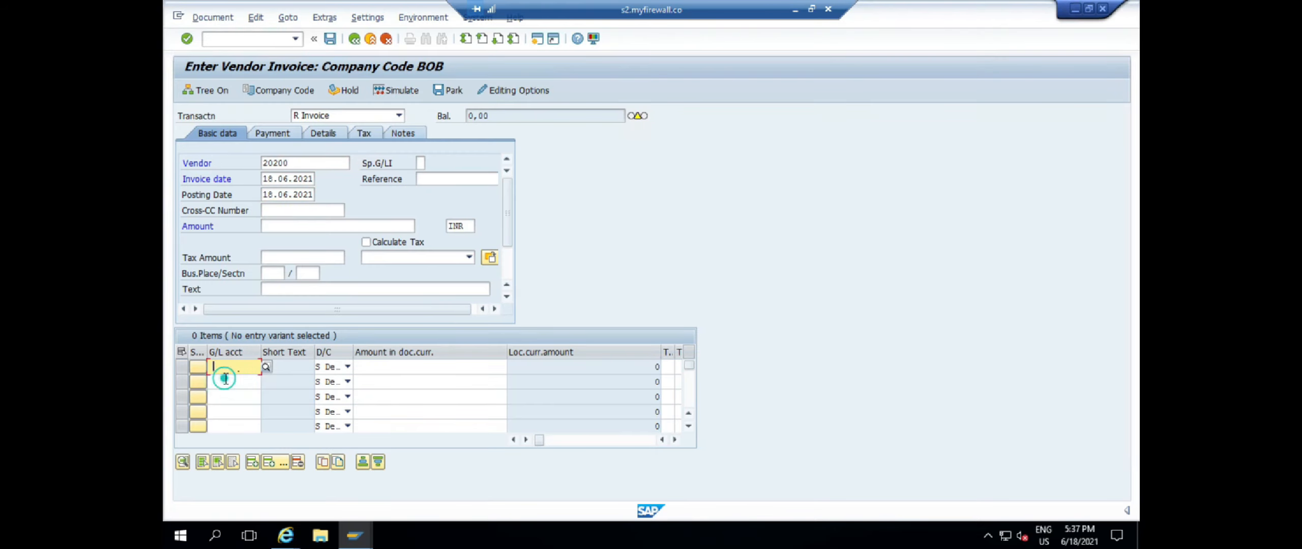
pyautogui.click(401, 366)
pyautogui.press('Down')
pyautogui.press('Return')
pyautogui.press('Tab')
pyautogui.press('Tab')
pyautogui.press('Tab')
pyautogui.press('Tab')
pyautogui.press('Tab')
pyautogui.press('Tab')
pyautogui.press('Tab')
pyautogui.press('Tab')
pyautogui.press('Tab')
pyautogui.press('Tab')
pyautogui.press('Tab')
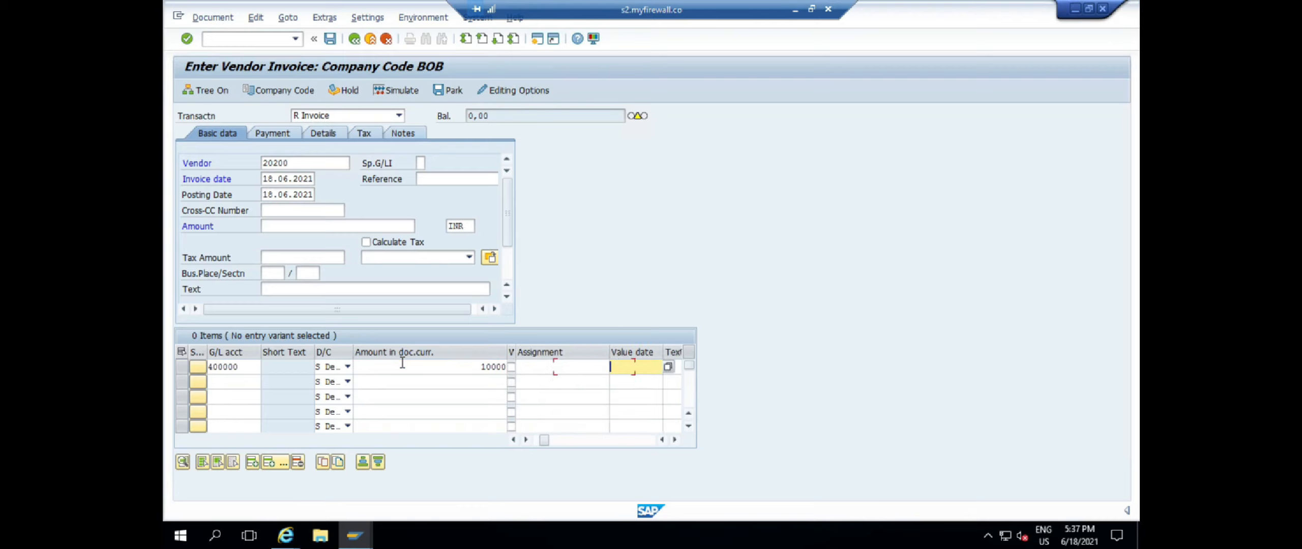
pyautogui.write('1000')
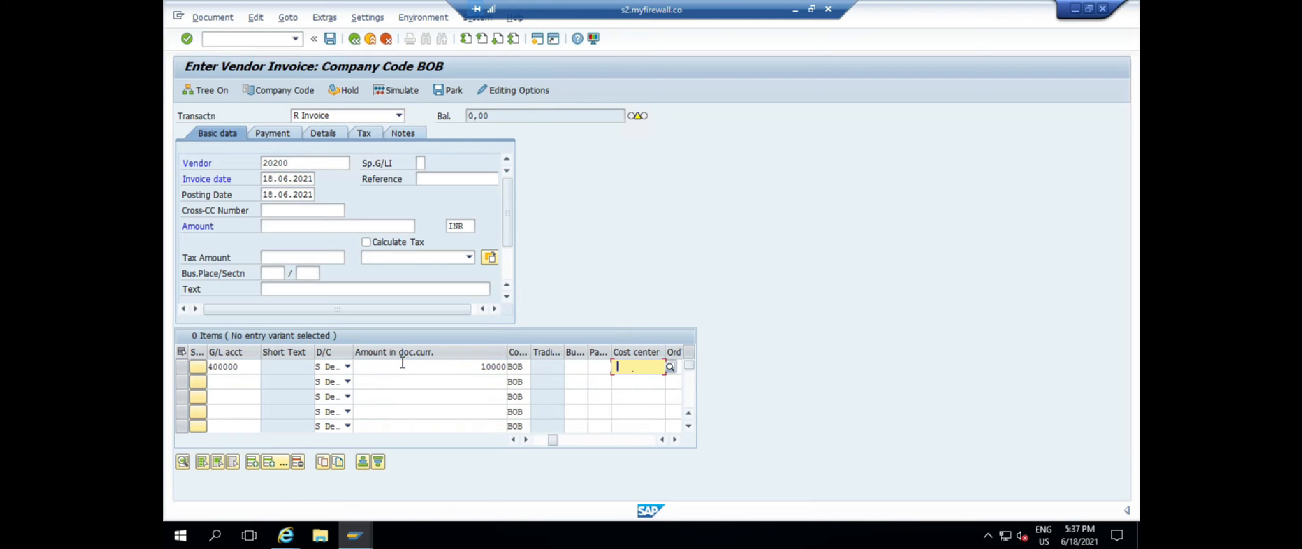
pyautogui.press('Return')
# Set the invoice amount to 10.000 so the balance is zero, simulate, and post
pyautogui.click(511, 116)
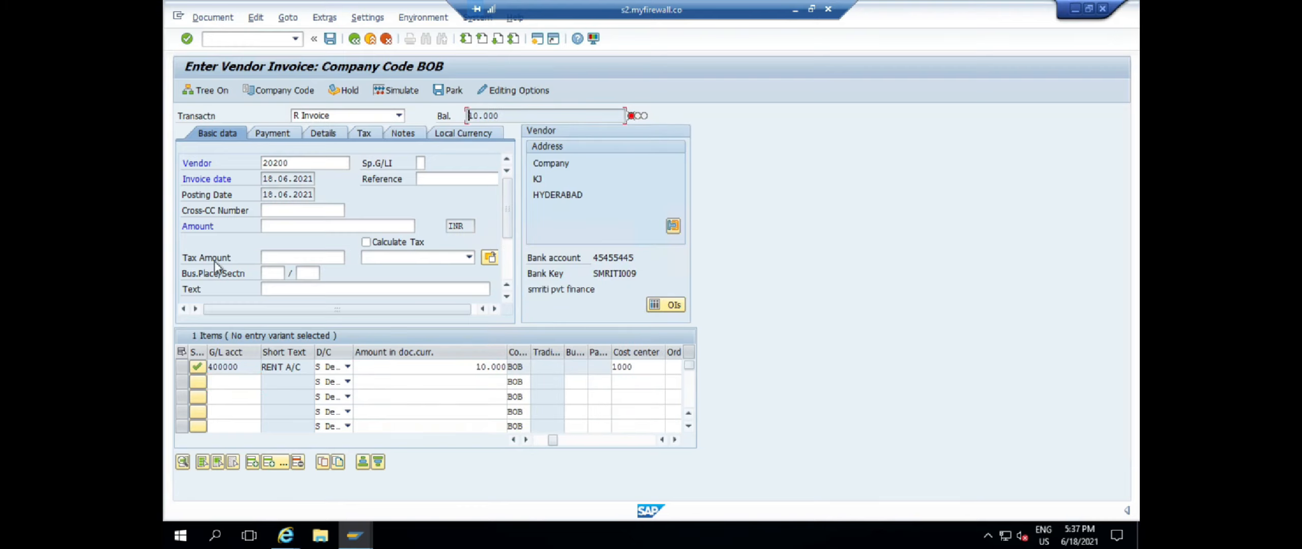
pyautogui.click(273, 227)
pyautogui.hotkey('ctrl', 'v')
pyautogui.press('Return')
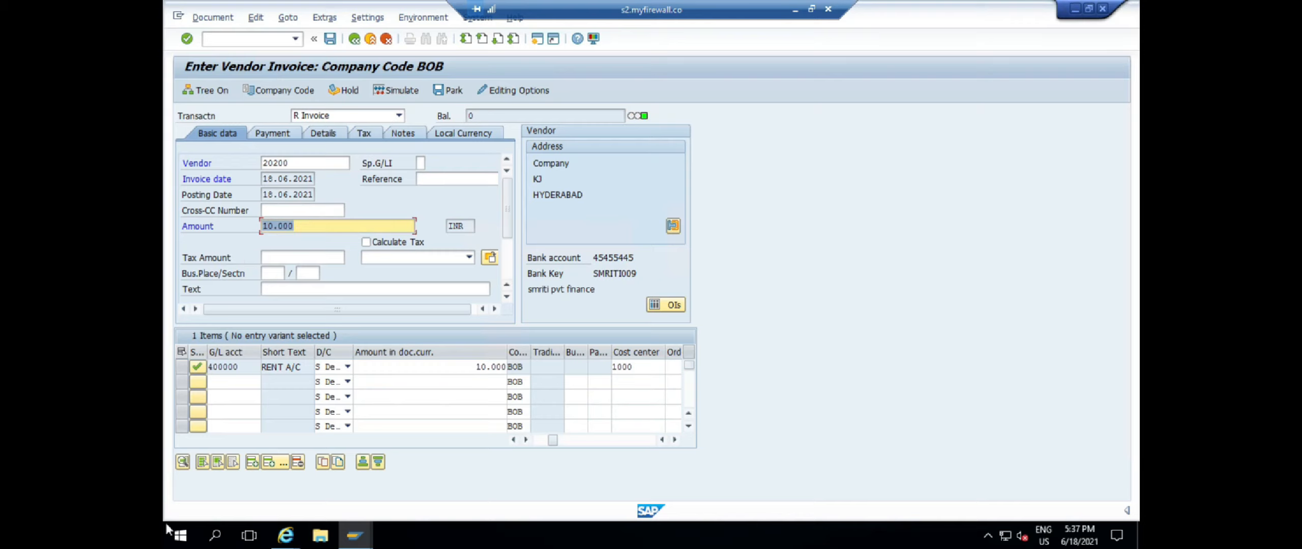
pyautogui.click(406, 94)
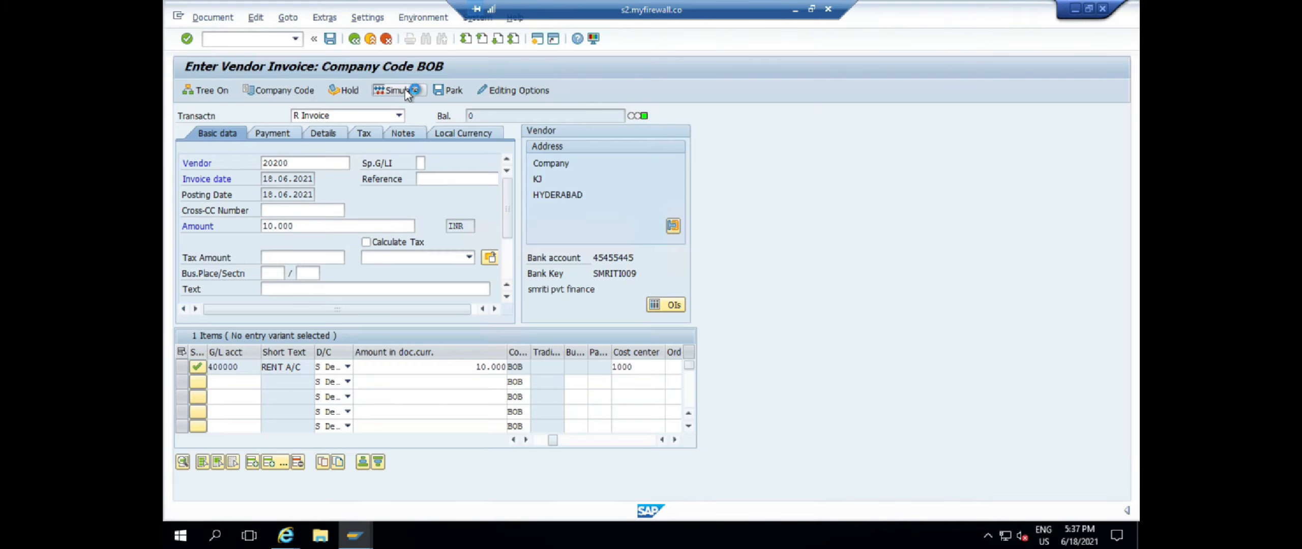
pyautogui.click(330, 38)
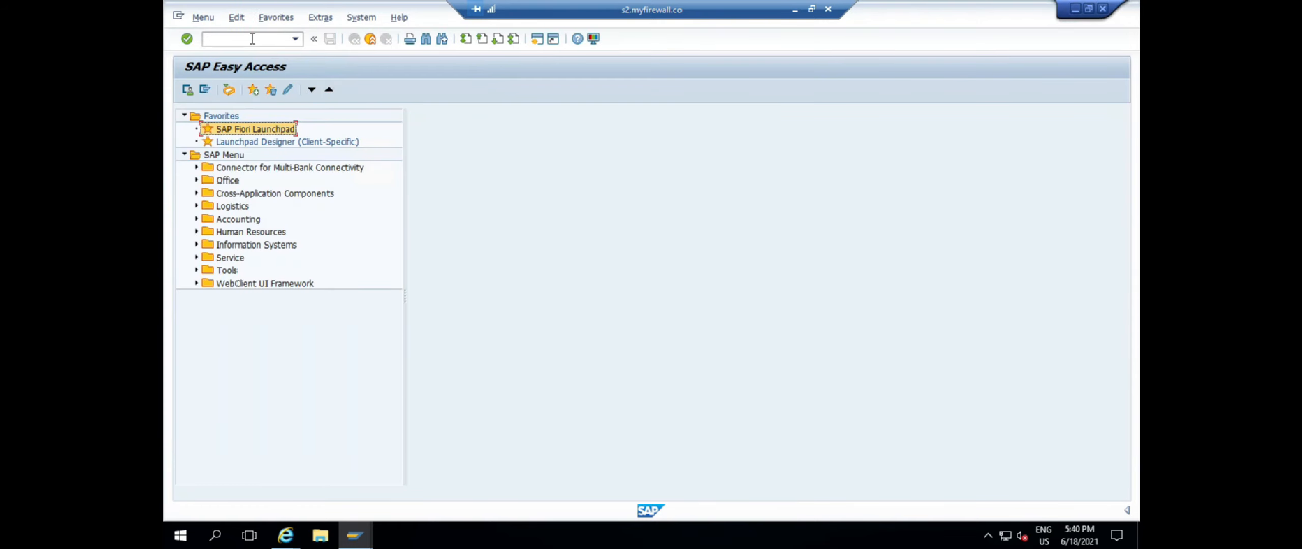
# Start an F-53 outgoing payment dated 18.06.2021 with bank account 100022 (HB OUTGOING A/C)
pyautogui.click(251, 38)
pyautogui.write('/NF-53')
pyautogui.press('Return')
pyautogui.write('18.06.2021')
pyautogui.press('Tab')
pyautogui.press('Tab')
pyautogui.press('Tab')
pyautogui.press('Tab')
pyautogui.press('Tab')
pyautogui.press('Down')
pyautogui.press('Down')
pyautogui.press('Down')
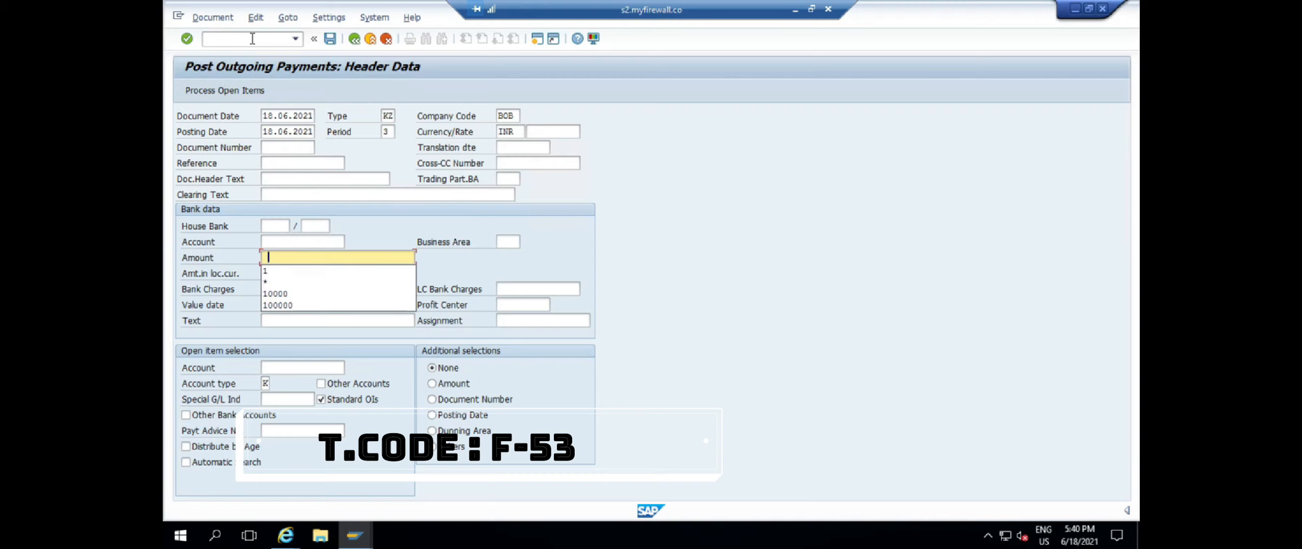
pyautogui.click(325, 241)
pyautogui.click(350, 242)
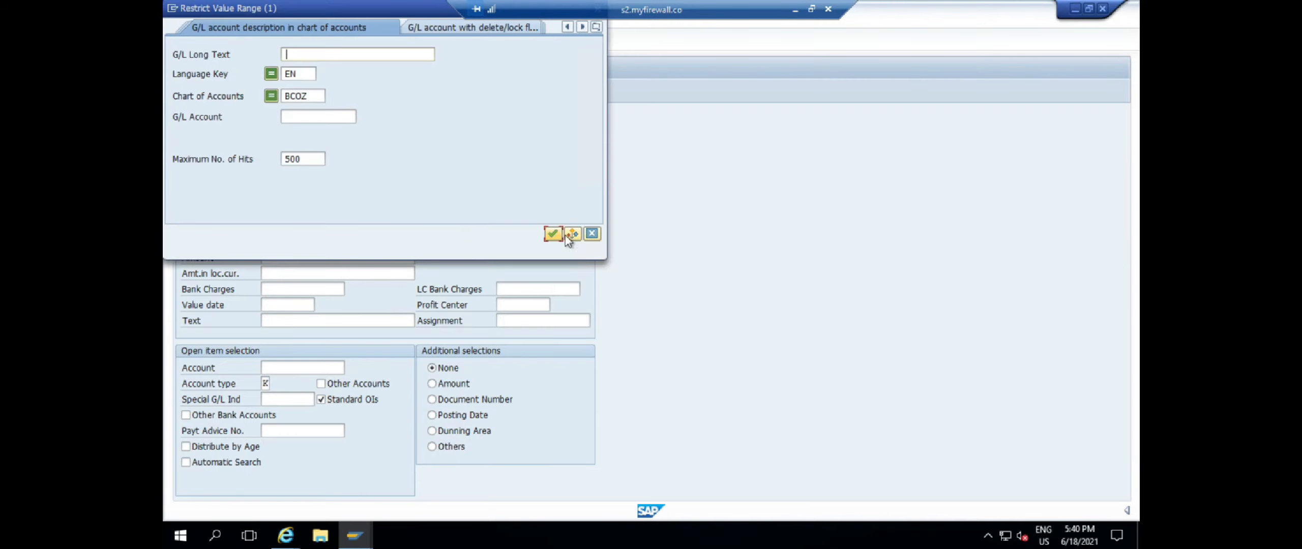
pyautogui.click(555, 235)
pyautogui.moveTo(281, 19); pyautogui.dragTo(415, 50)
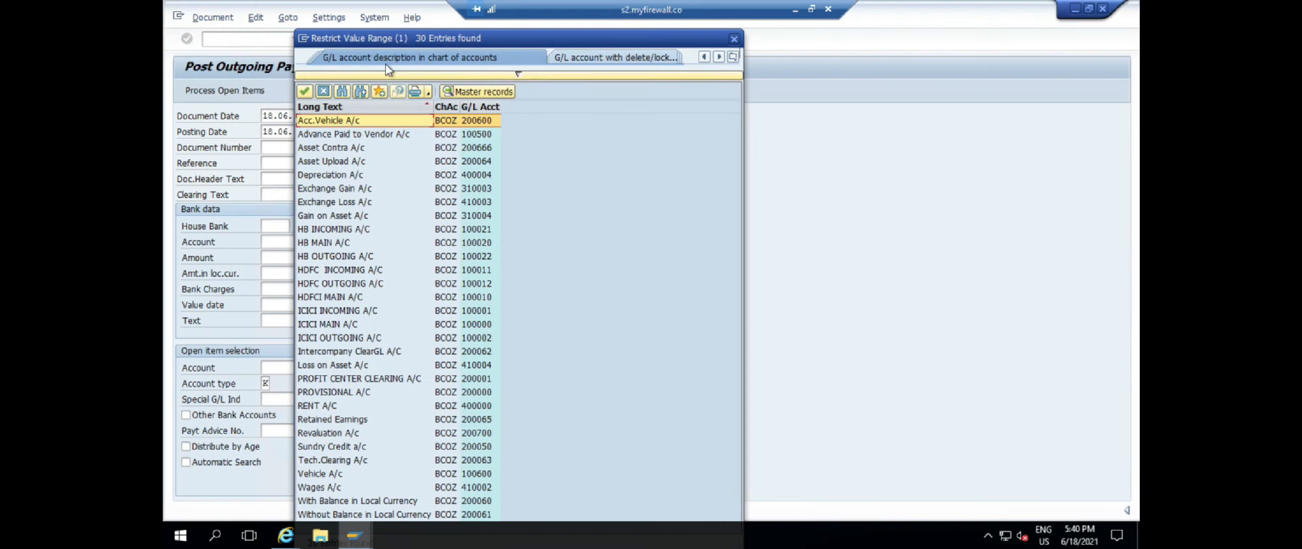
pyautogui.click(354, 258)
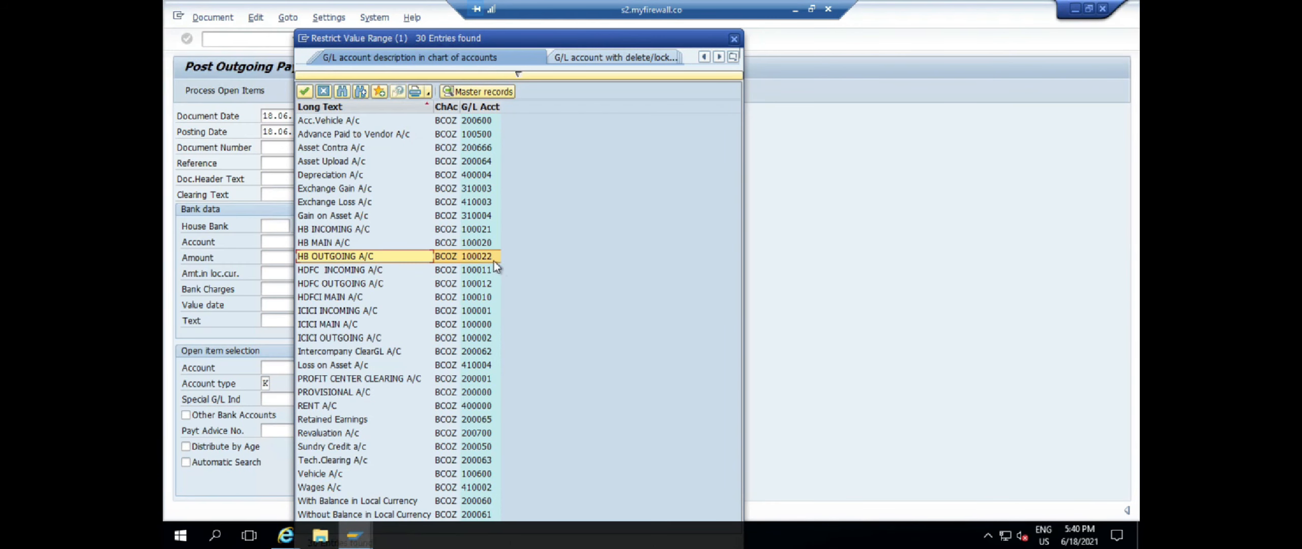
pyautogui.doubleClick(492, 256)
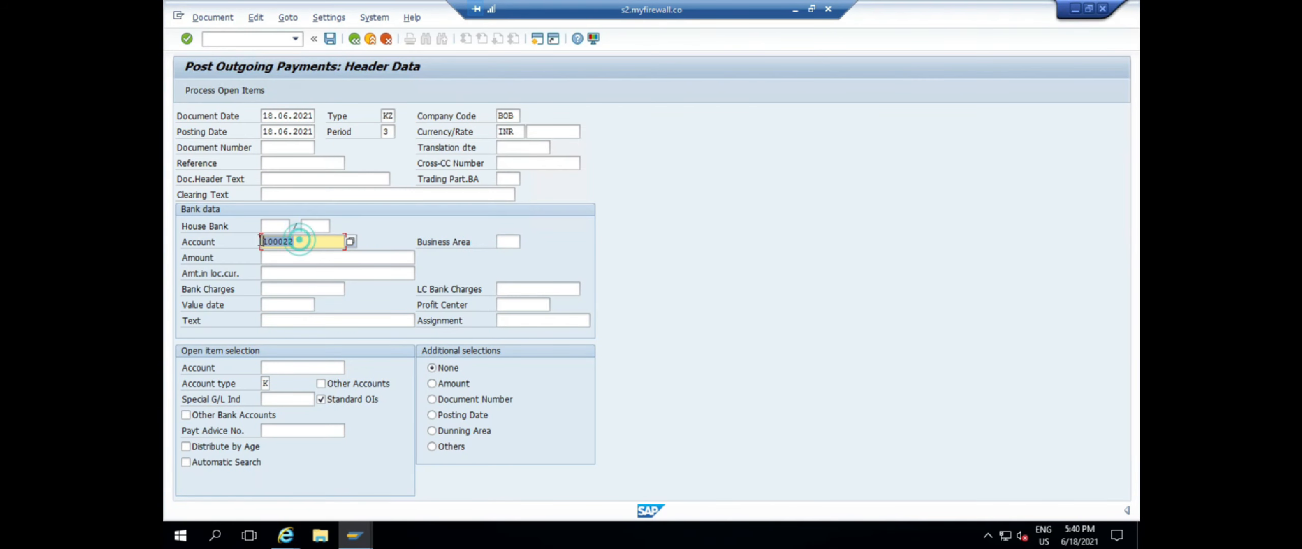
# Check in /OFS that G/L account 100022 has the Bank Sub Account subtype
pyautogui.click(223, 38)
pyautogui.write('/OFS')
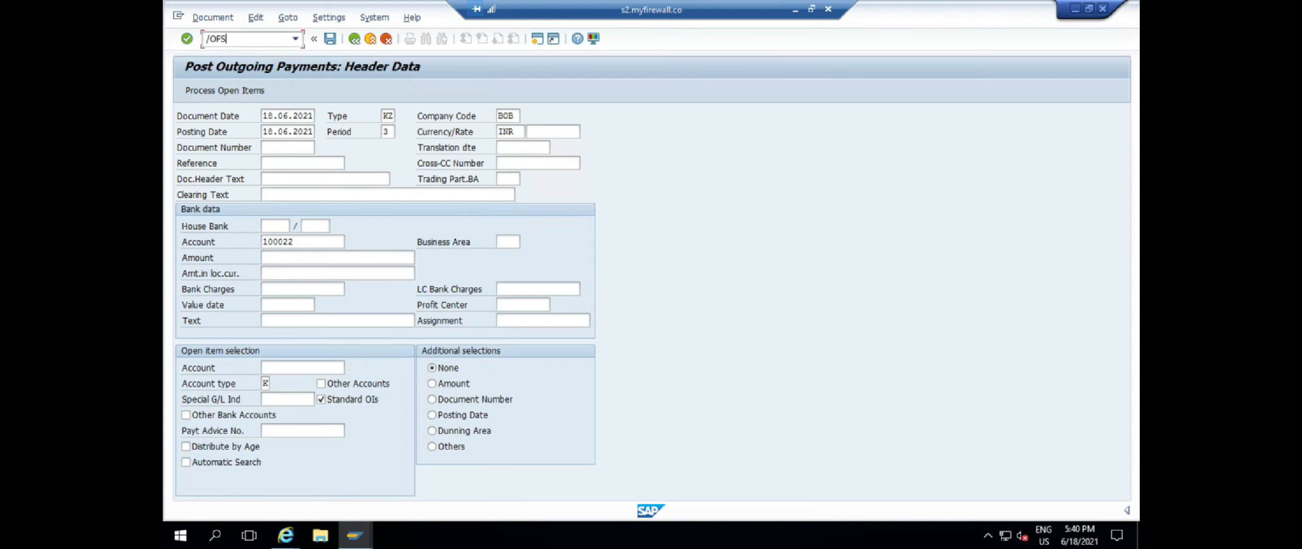
pyautogui.hotkey('ctrl', 'f')
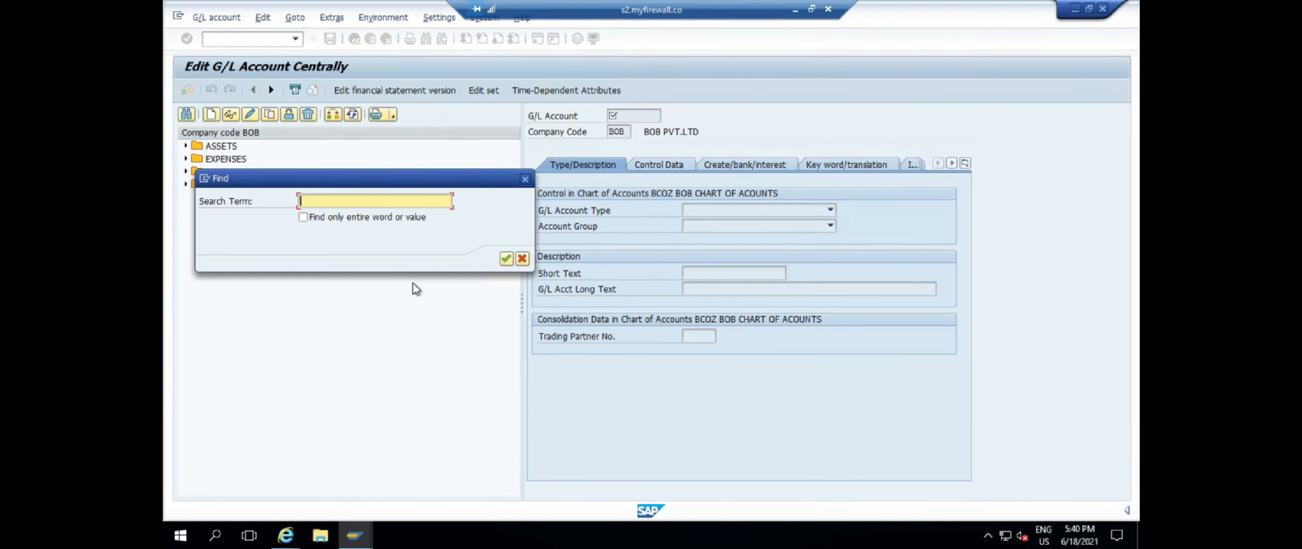
pyautogui.click(506, 258)
pyautogui.click(230, 114)
pyautogui.click(697, 242)
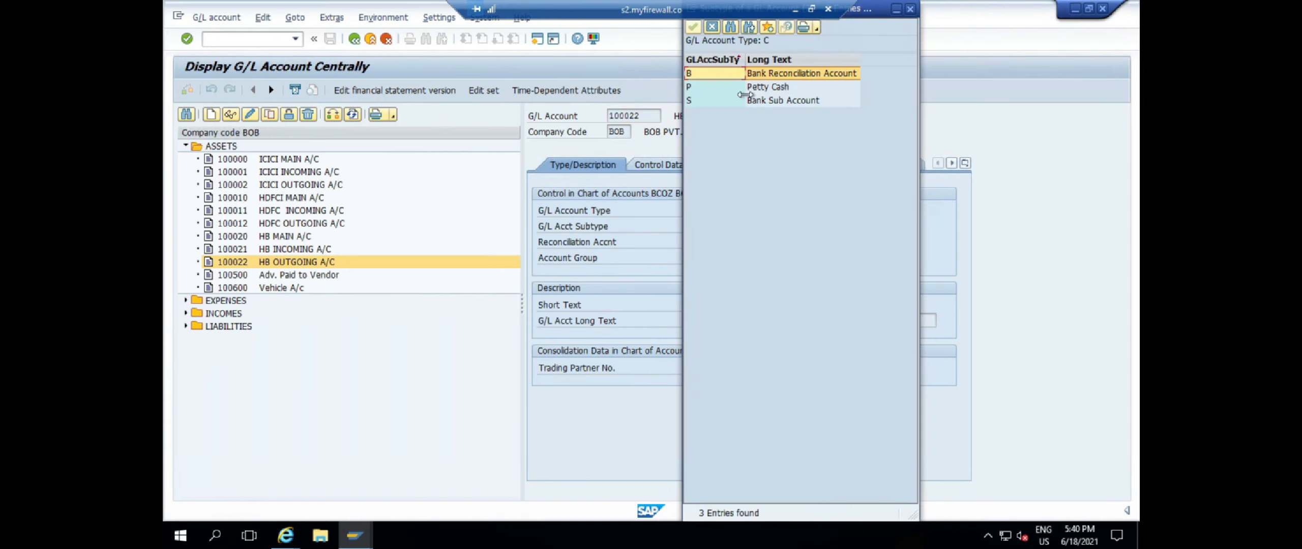
pyautogui.click(791, 104)
pyautogui.click(910, 9)
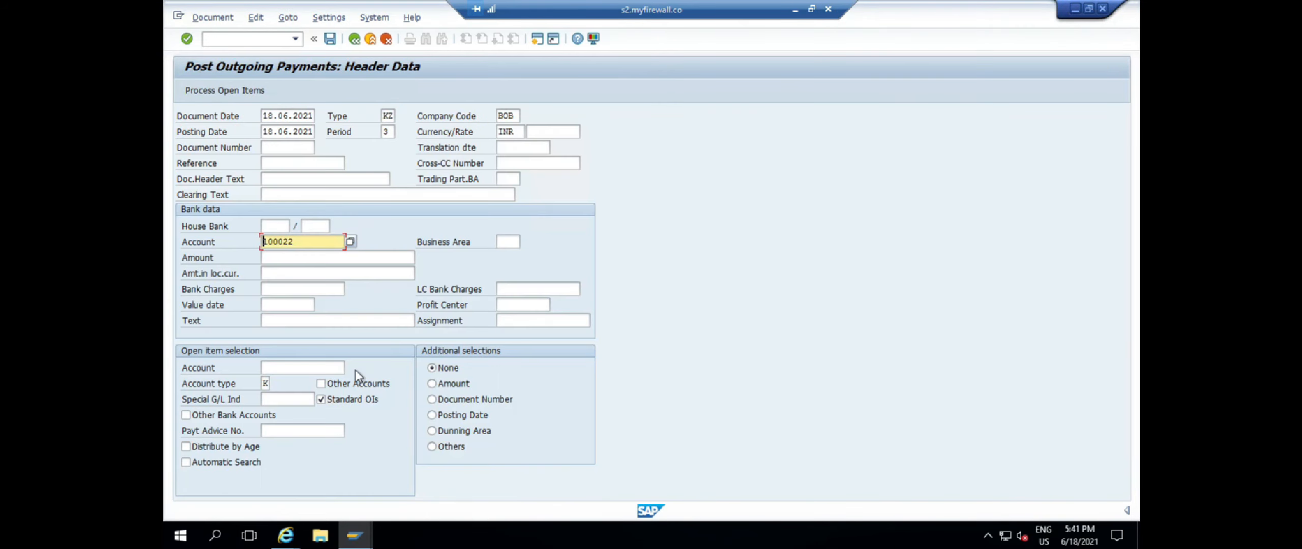
# Enter amount 1, vendor 20200 and value date 18.06.2021, then view the house bank error
pyautogui.click(274, 259)
pyautogui.write('1')
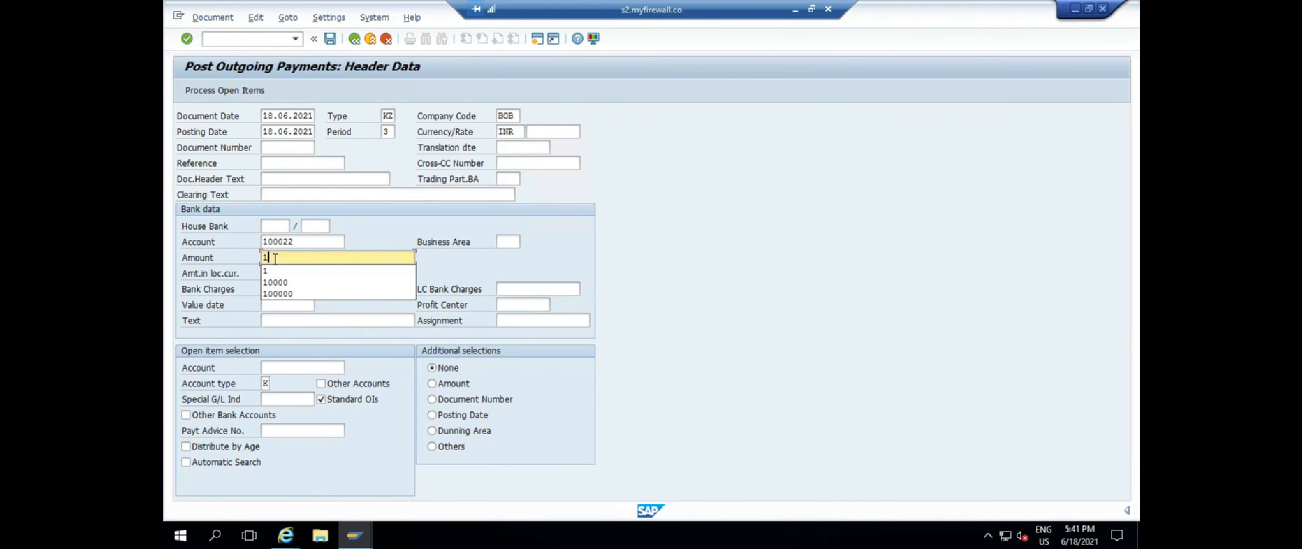
pyautogui.click(304, 368)
pyautogui.write('20200')
pyautogui.press('Return')
pyautogui.click(281, 305)
pyautogui.click(321, 305)
pyautogui.click(461, 402)
pyautogui.press('Return')
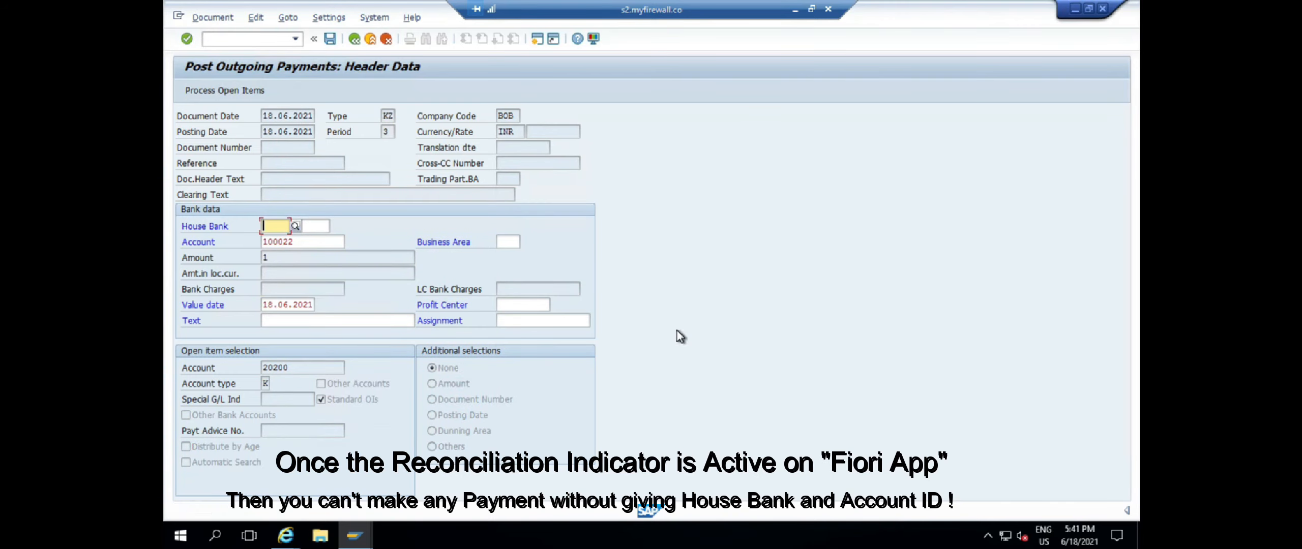
pyautogui.click(352, 508)
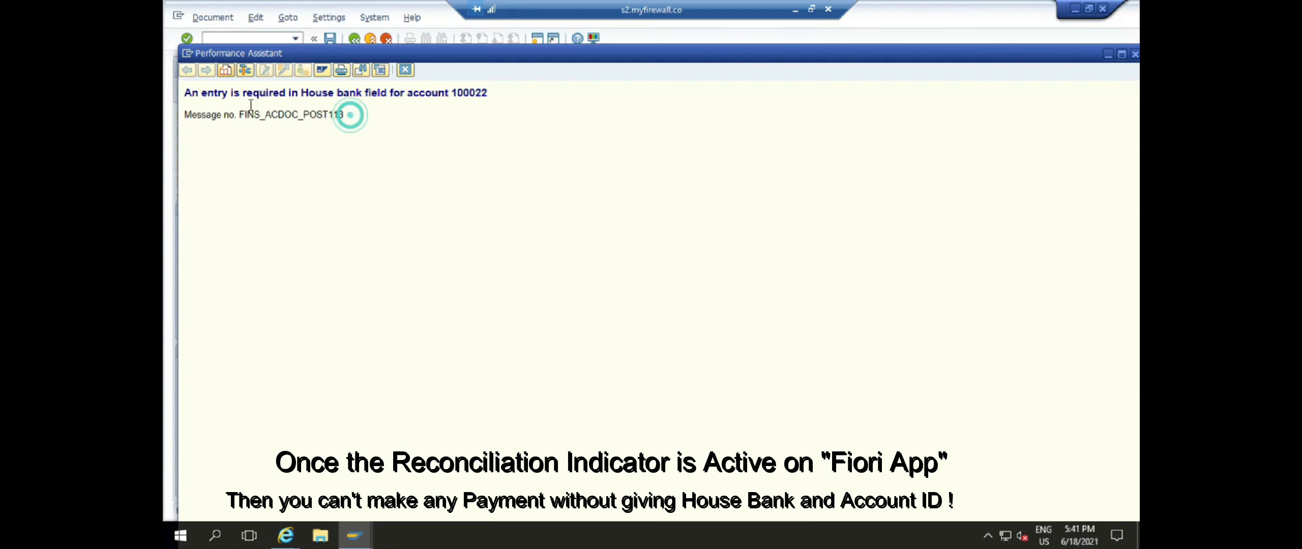
# Read the house bank error and verify Reconciliation Status: Yes on the Fiori bank account
pyautogui.moveTo(350, 114); pyautogui.dragTo(183, 98)
pyautogui.click(285, 535)
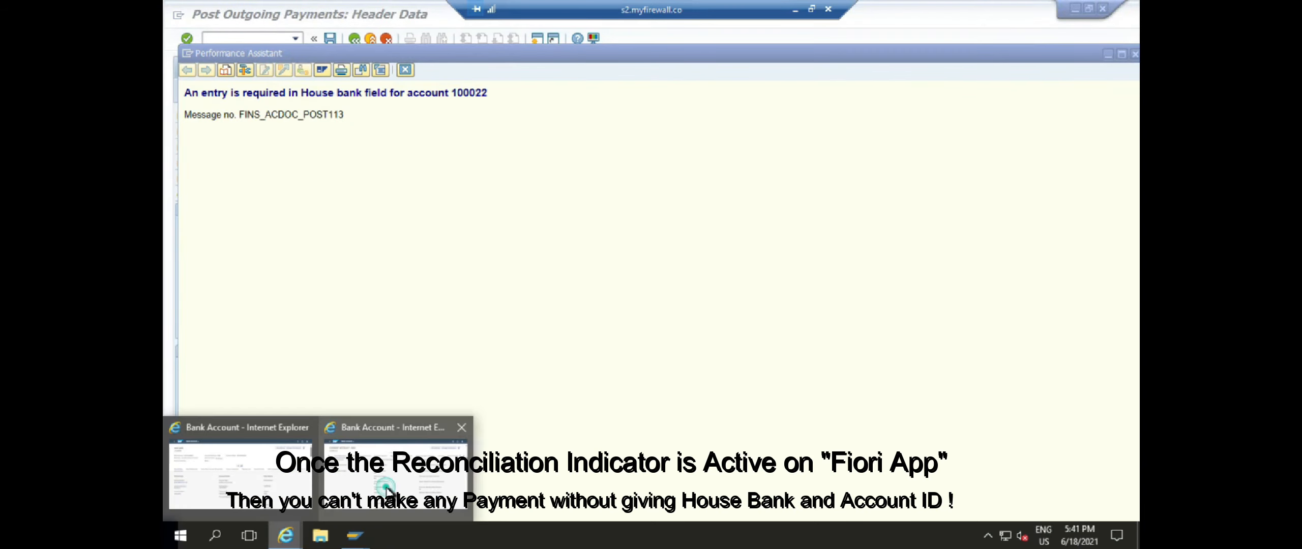
pyautogui.click(385, 487)
pyautogui.moveTo(528, 391); pyautogui.dragTo(497, 372)
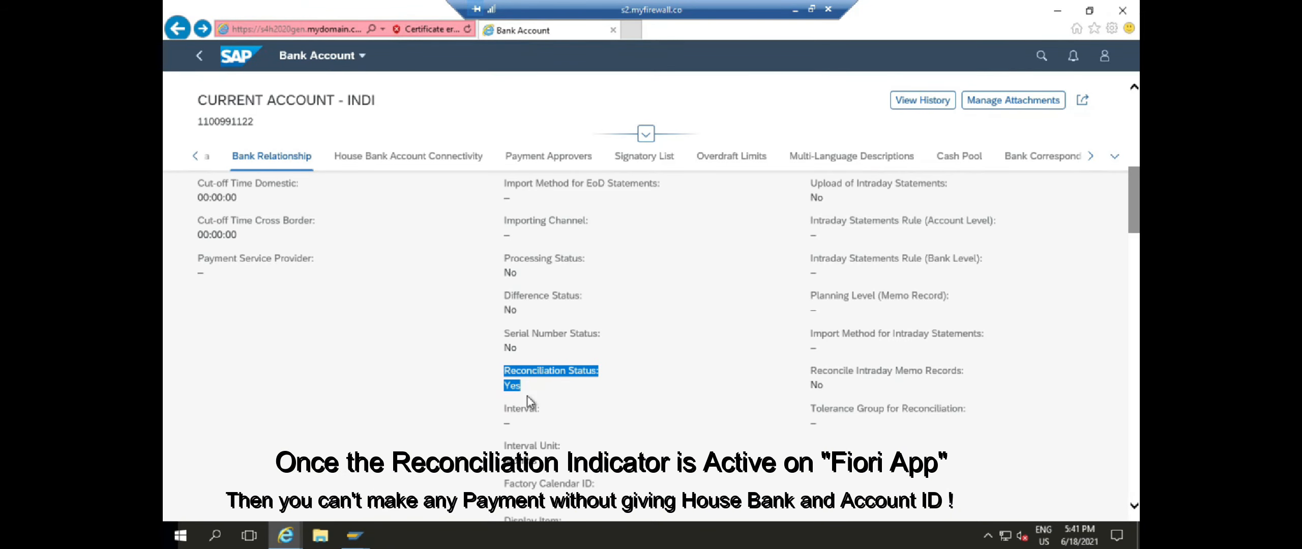
pyautogui.click(356, 536)
pyautogui.click(473, 484)
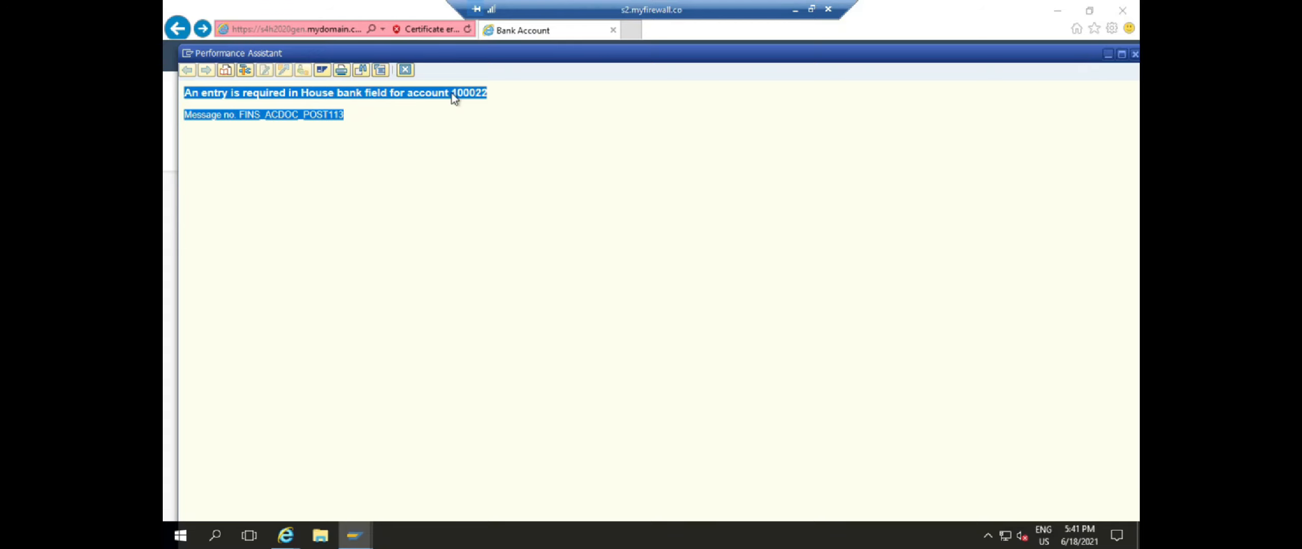
pyautogui.click(405, 70)
pyautogui.click(355, 535)
pyautogui.click(438, 472)
# Enter house bank INDI and account ID INDI, then open vendor 20200's open items
pyautogui.click(294, 224)
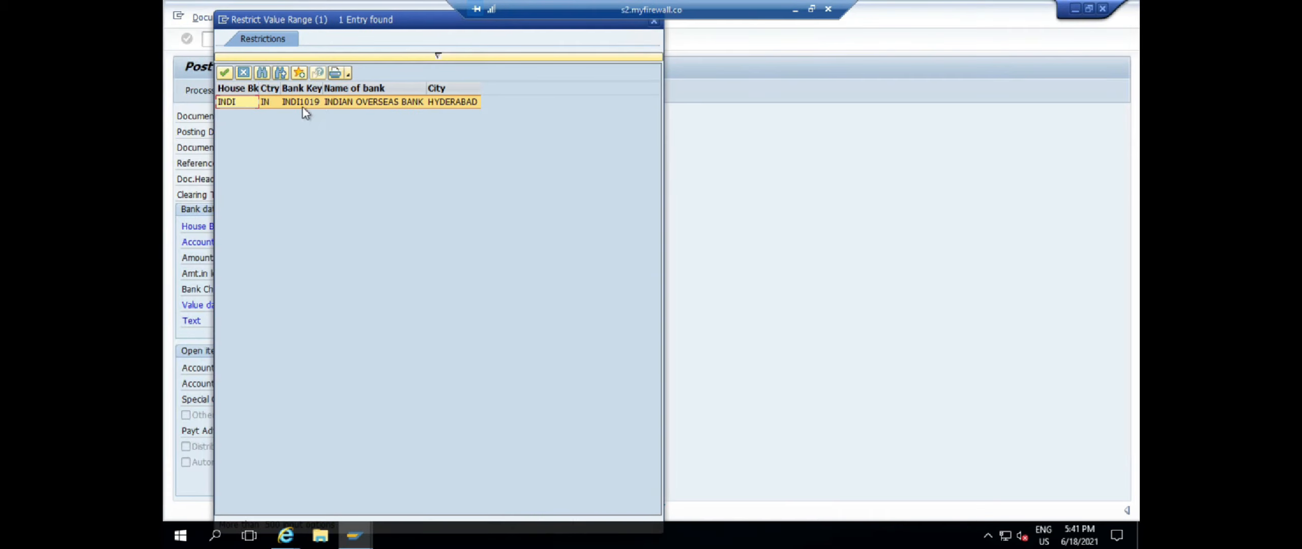
pyautogui.doubleClick(305, 108)
pyautogui.click(320, 219)
pyautogui.click(331, 225)
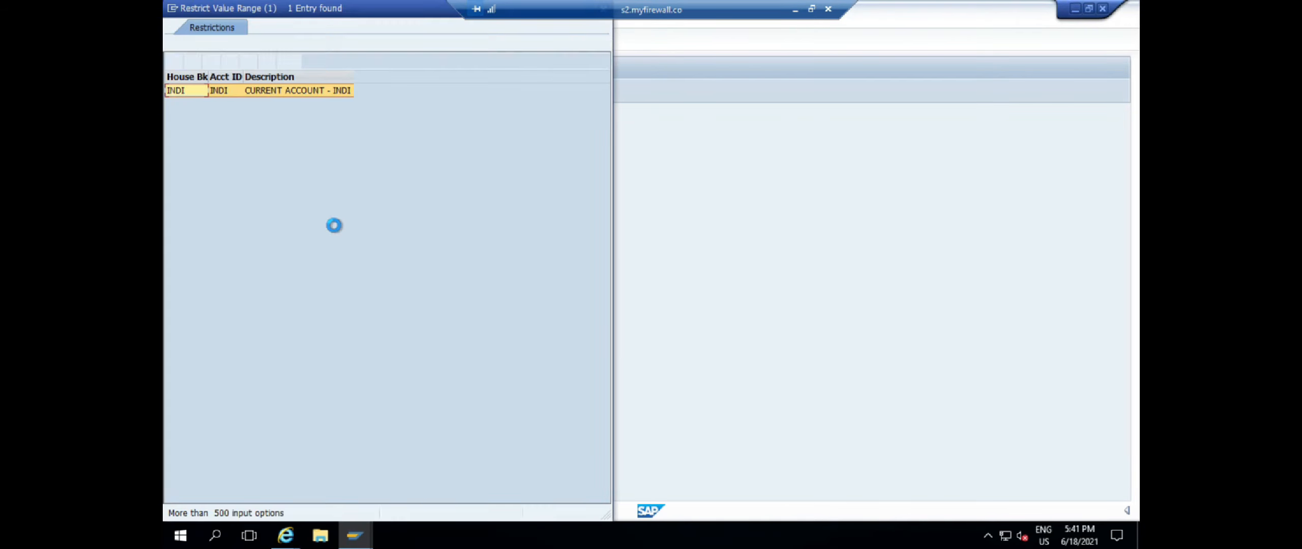
pyautogui.doubleClick(348, 104)
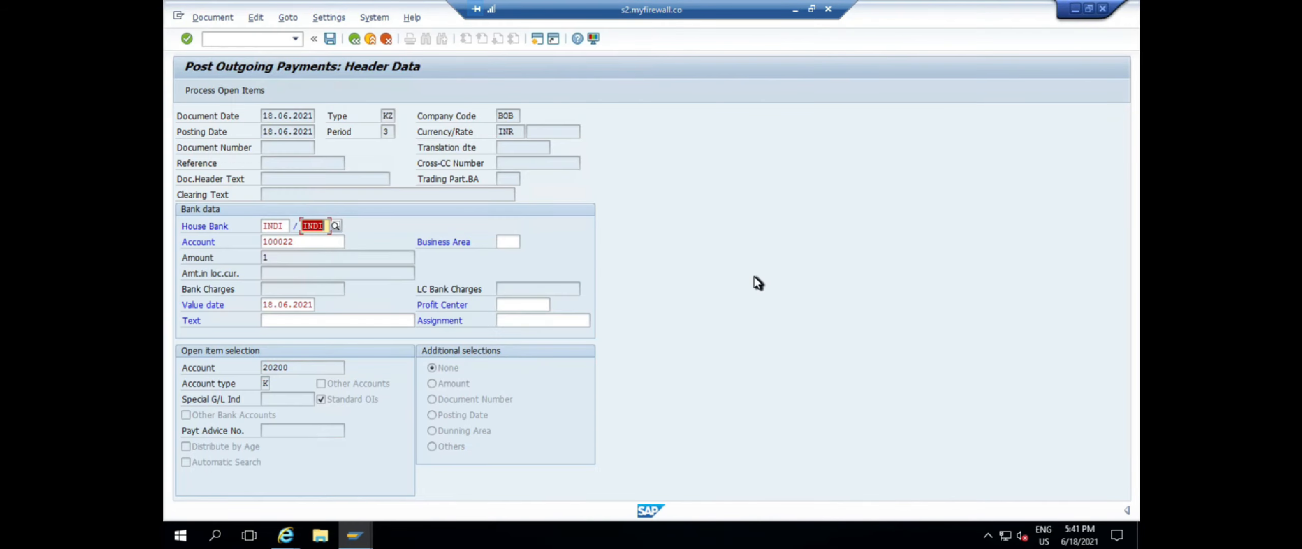
pyautogui.hotkey('shift', 'F4')
pyautogui.click(223, 338)
# Activate only the 10.000 item of 18.06.2021 and correct the bank line amount to 10000
pyautogui.click(547, 336)
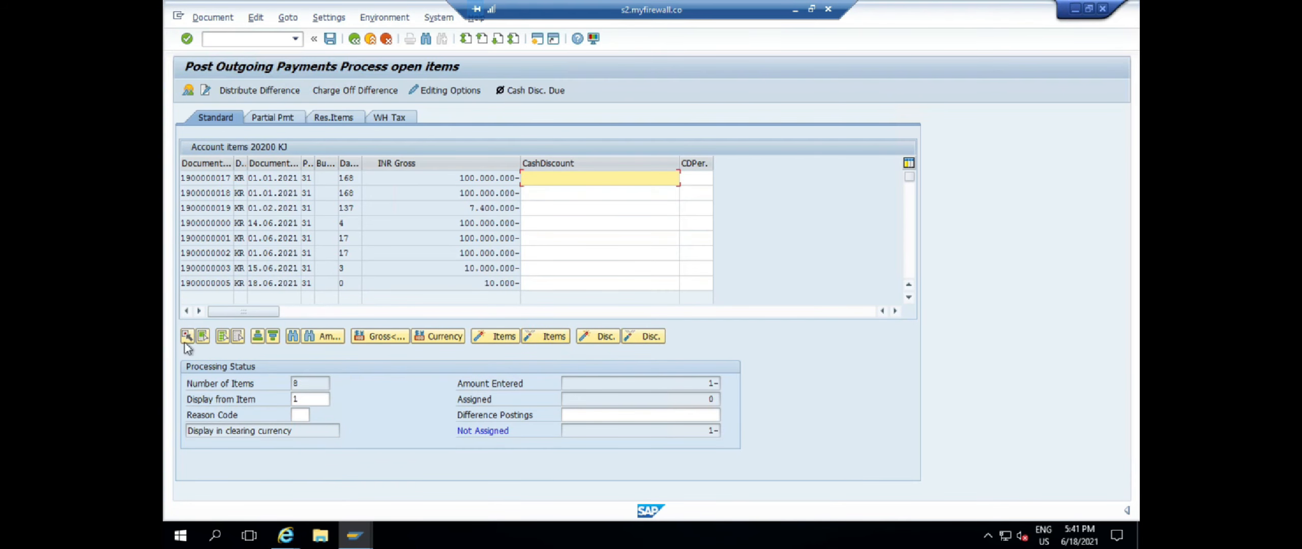
pyautogui.click(187, 90)
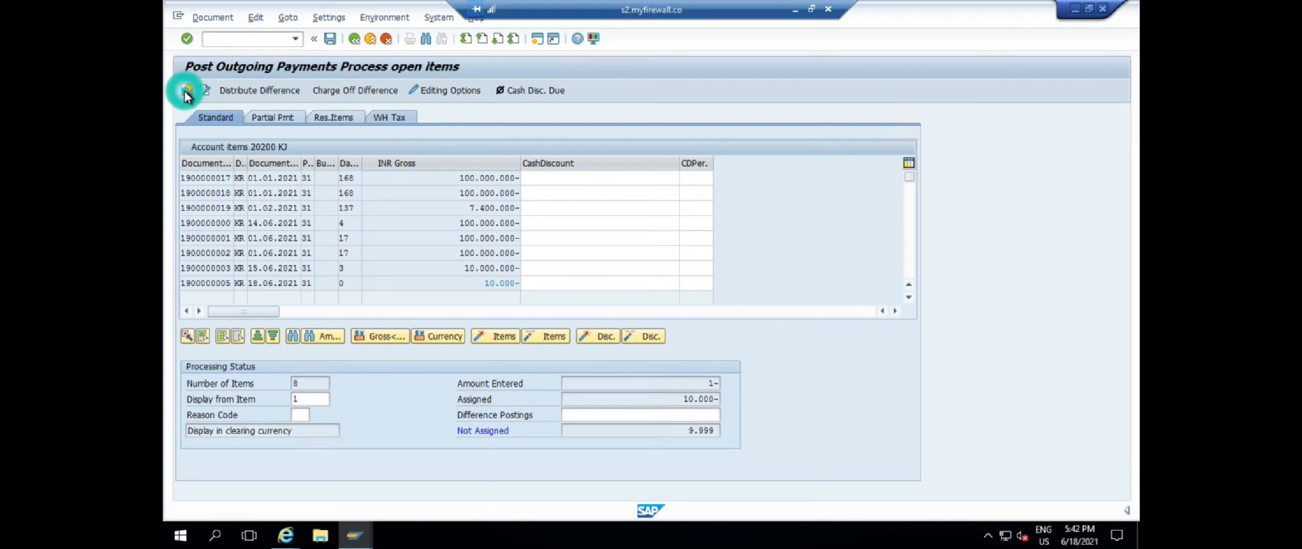
pyautogui.doubleClick(327, 225)
pyautogui.write('10000')
pyautogui.press('Return')
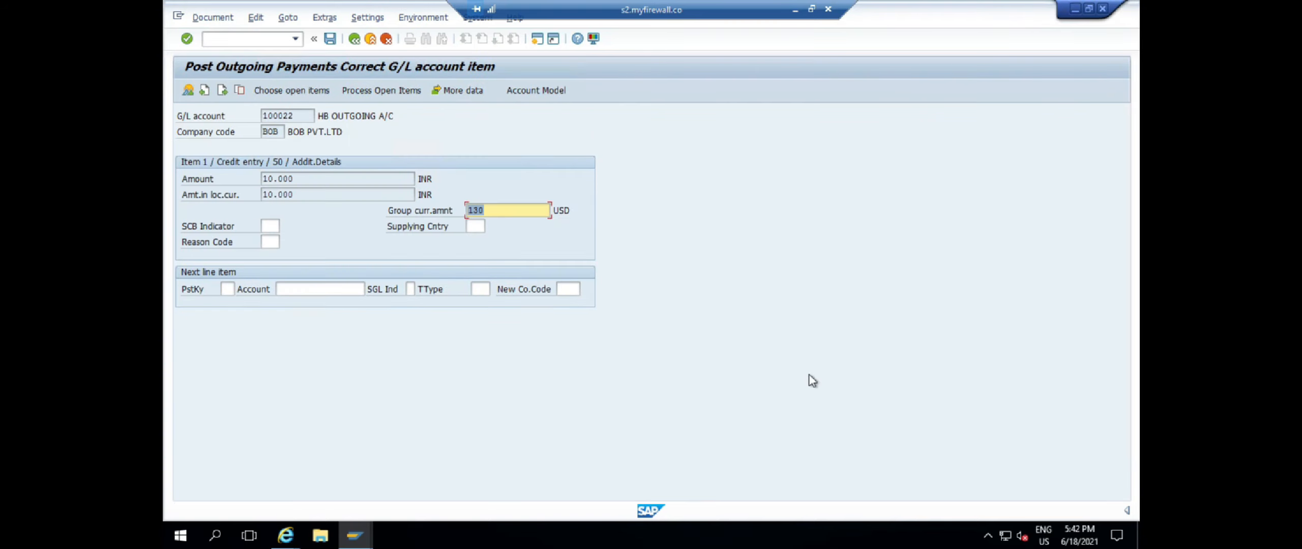
pyautogui.click(187, 90)
pyautogui.click(213, 18)
pyautogui.click(256, 81)
pyautogui.click(329, 39)
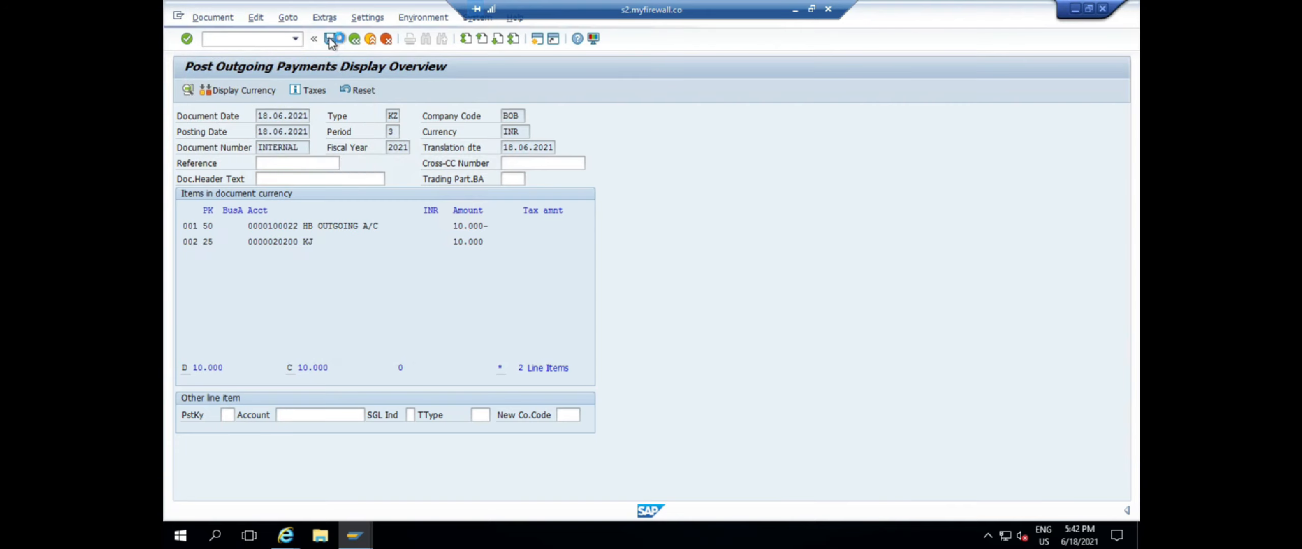
pyautogui.doubleClick(274, 510)
pyautogui.doubleClick(275, 95)
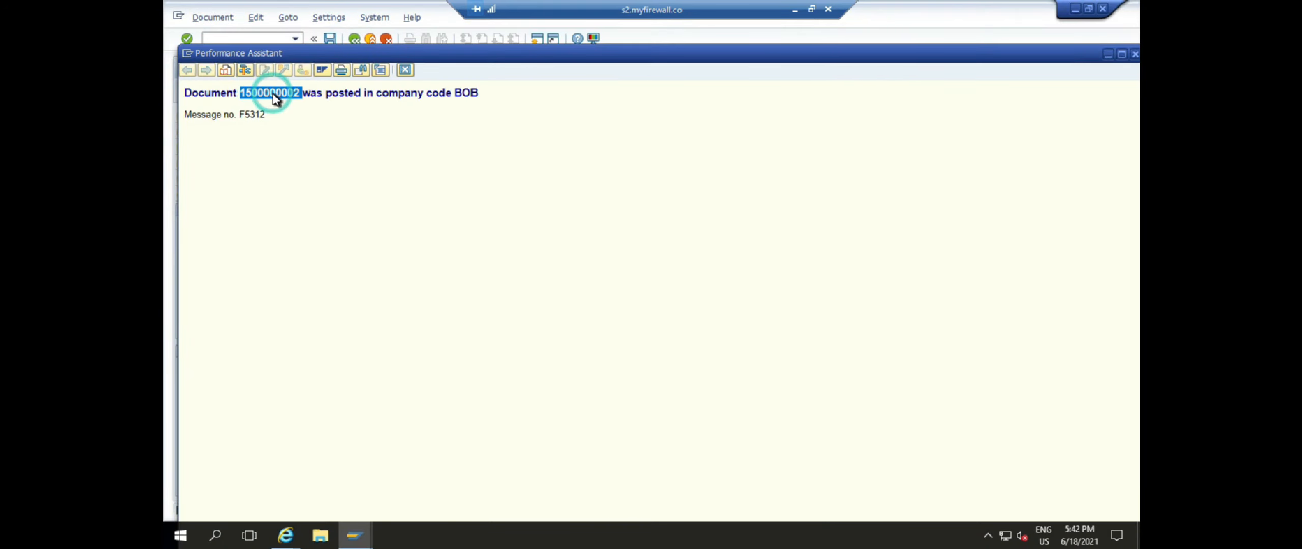
pyautogui.click(405, 69)
# Open table ACDOCA via SE16
pyautogui.click(230, 37)
pyautogui.write('/NSE16')
pyautogui.press('Return')
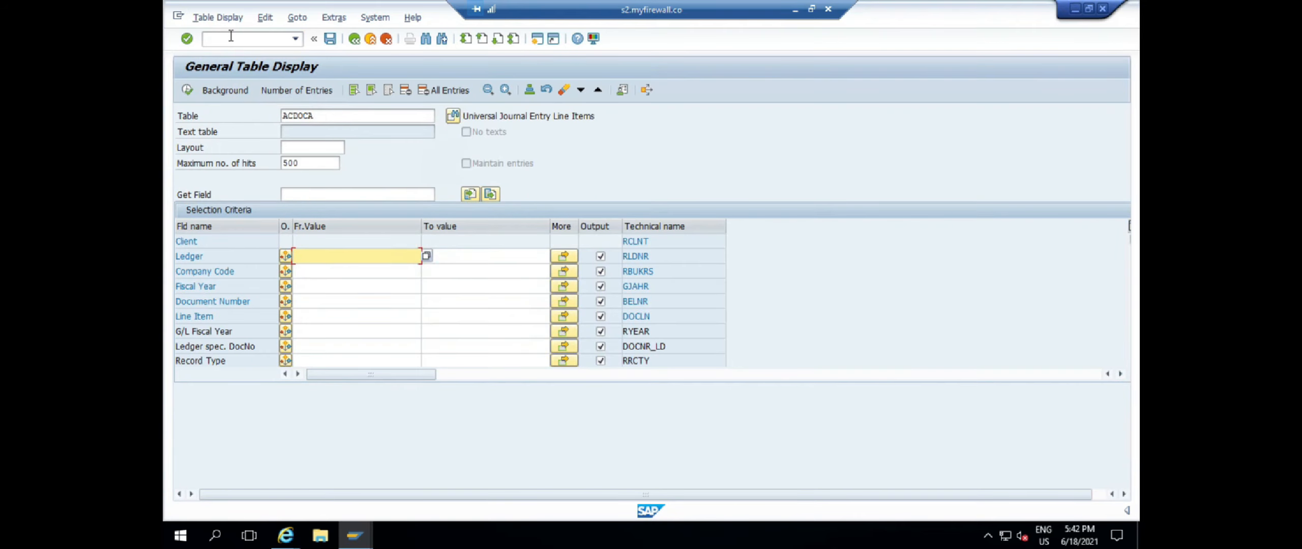
# Query table ACDOCA filtered to company code BOB, fiscal year 2021 and ledger 0L
pyautogui.doubleClick(319, 116)
pyautogui.write('acdoca')
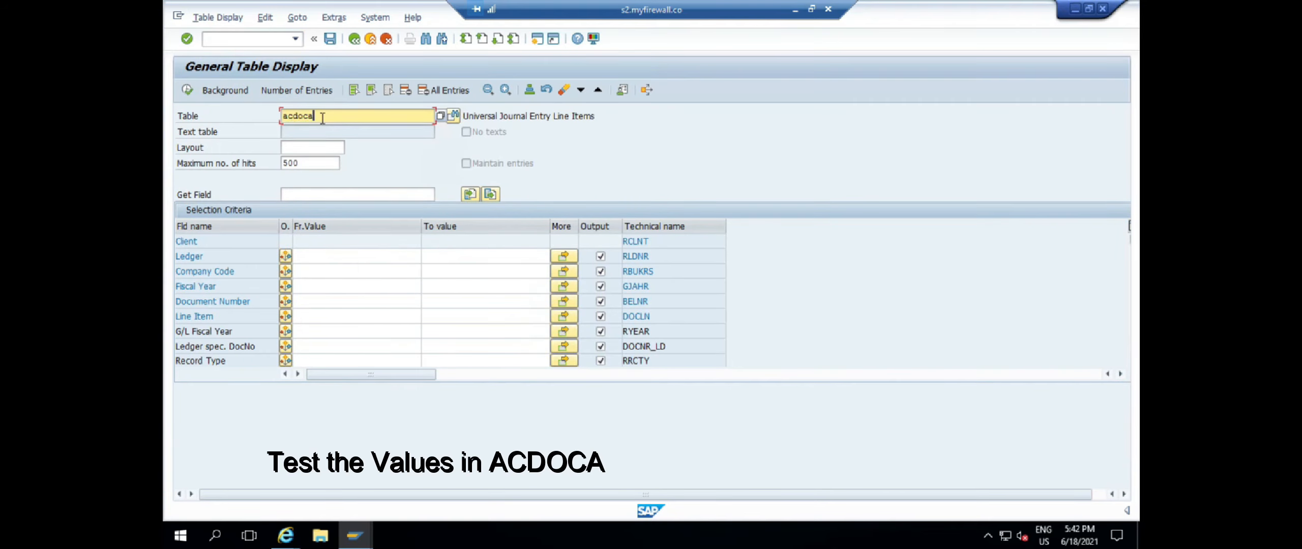
pyautogui.click(304, 273)
pyautogui.write('BCB')
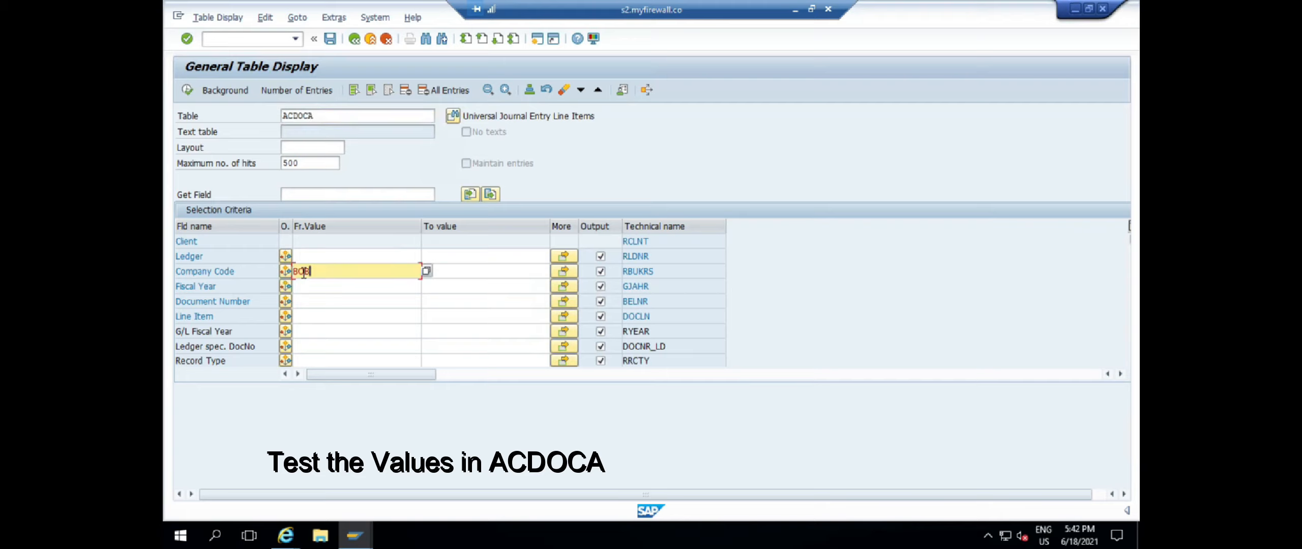
pyautogui.click(320, 286)
pyautogui.write('2021')
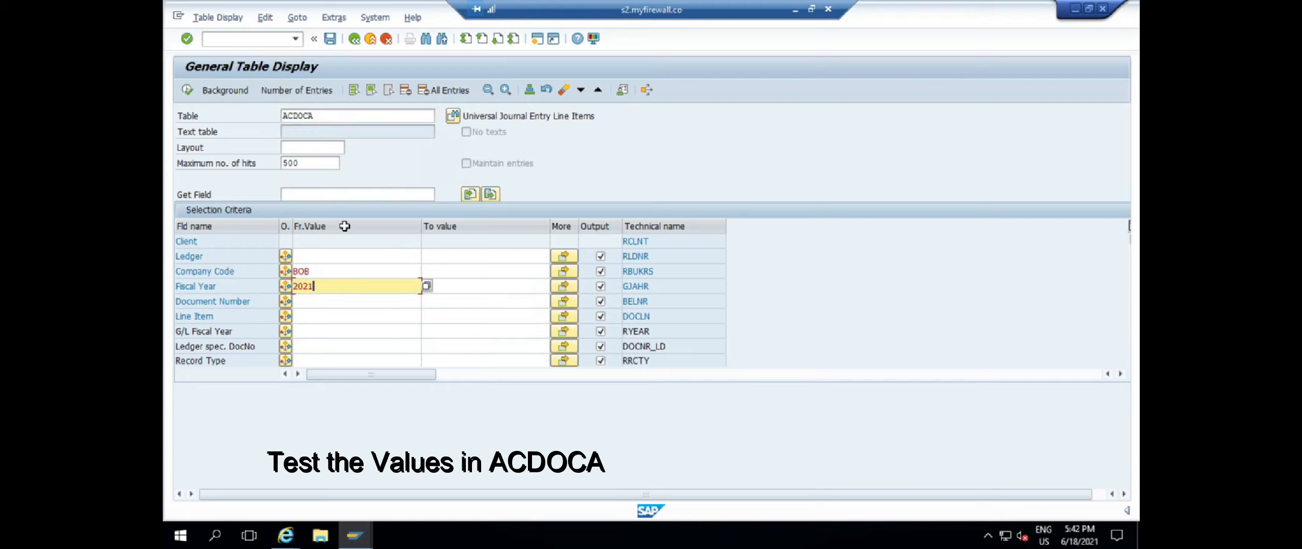
pyautogui.click(320, 254)
pyautogui.write('0')
pyautogui.click(307, 269)
# Fill the document number filter with a previously used document number
pyautogui.click(317, 300)
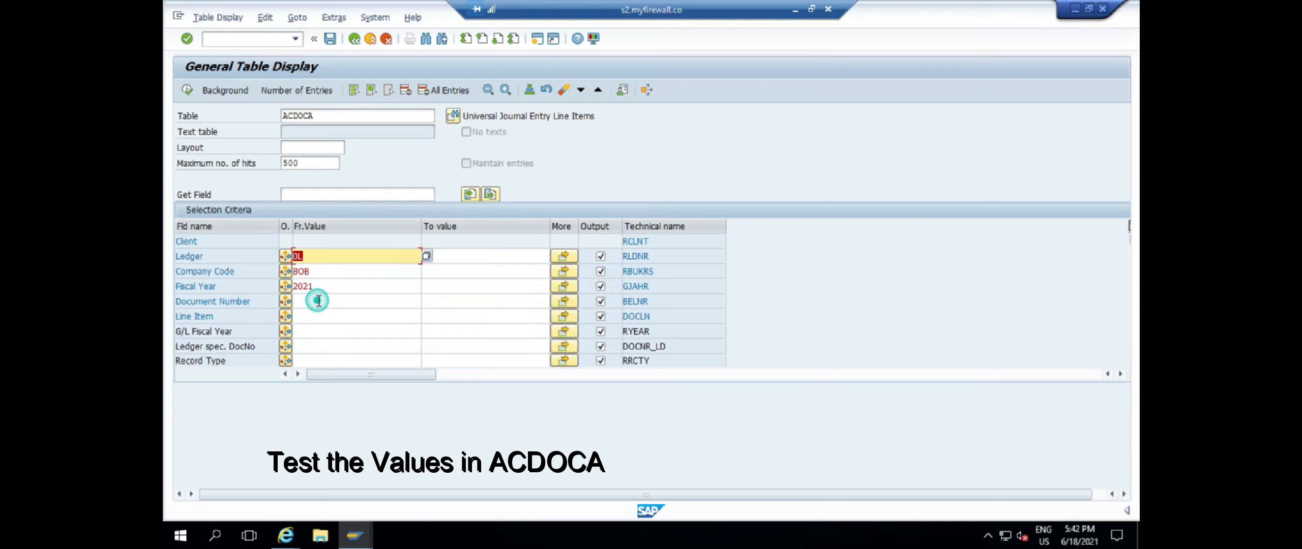
pyautogui.click(312, 300)
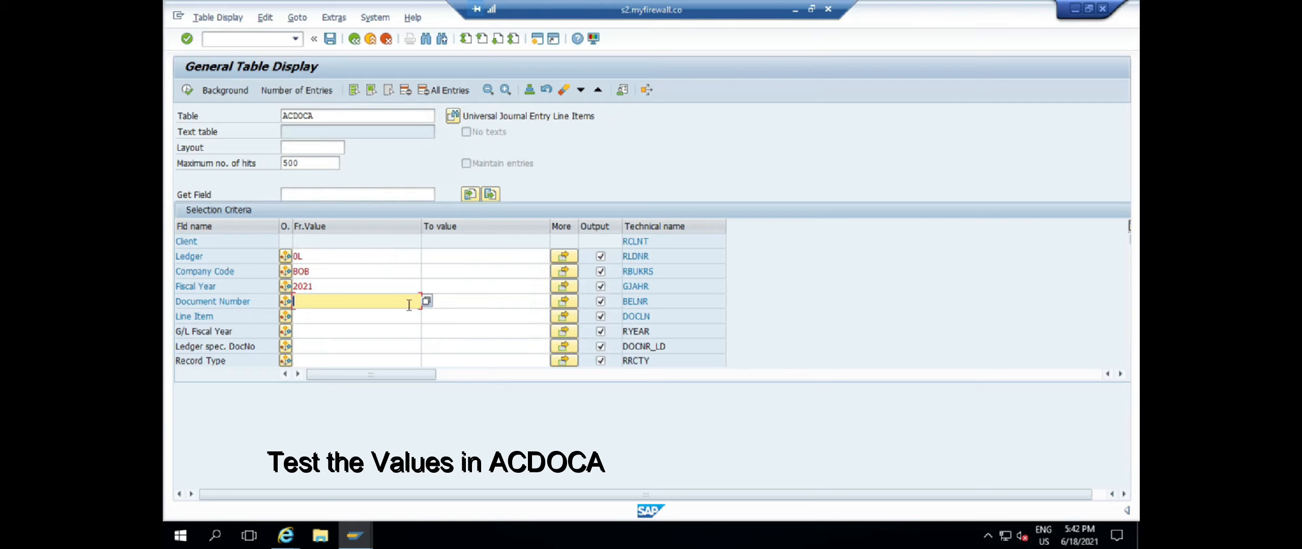
pyautogui.press('space')
pyautogui.press('Down')
pyautogui.press('Down')
pyautogui.press('Down')
pyautogui.press('Down')
pyautogui.press('Return')
pyautogui.doubleClick(409, 304)
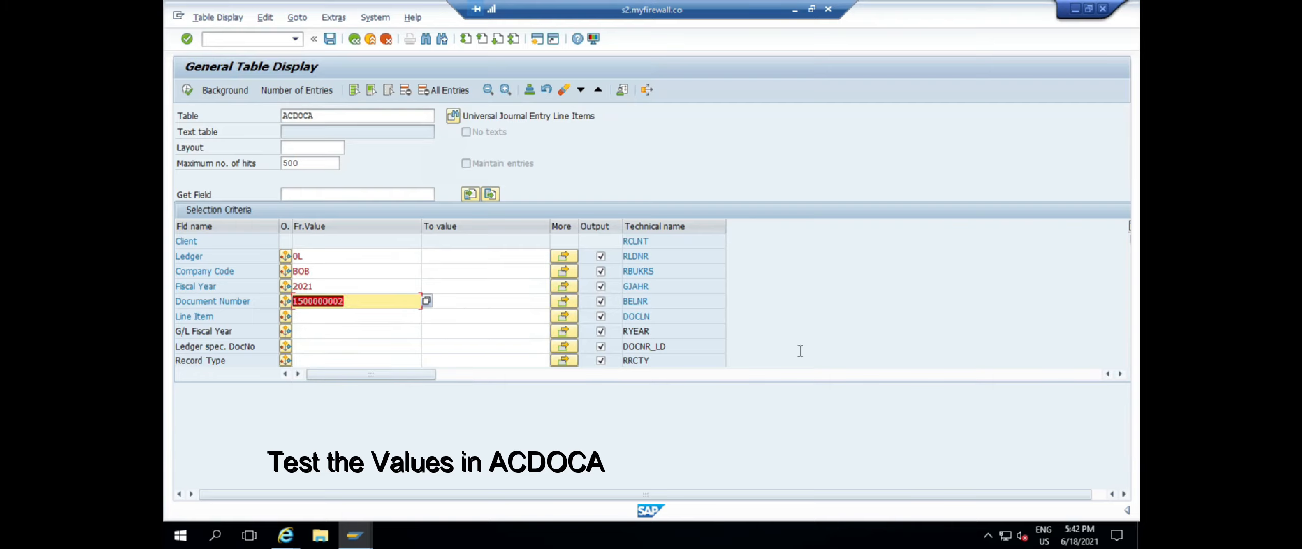
# Clear all output fields, then select document number, fiscal year, company code, ledger and currency fields
pyautogui.click(391, 94)
pyautogui.click(600, 301)
pyautogui.click(600, 287)
pyautogui.click(600, 271)
pyautogui.click(600, 256)
pyautogui.scroll(-15, 797, 331)
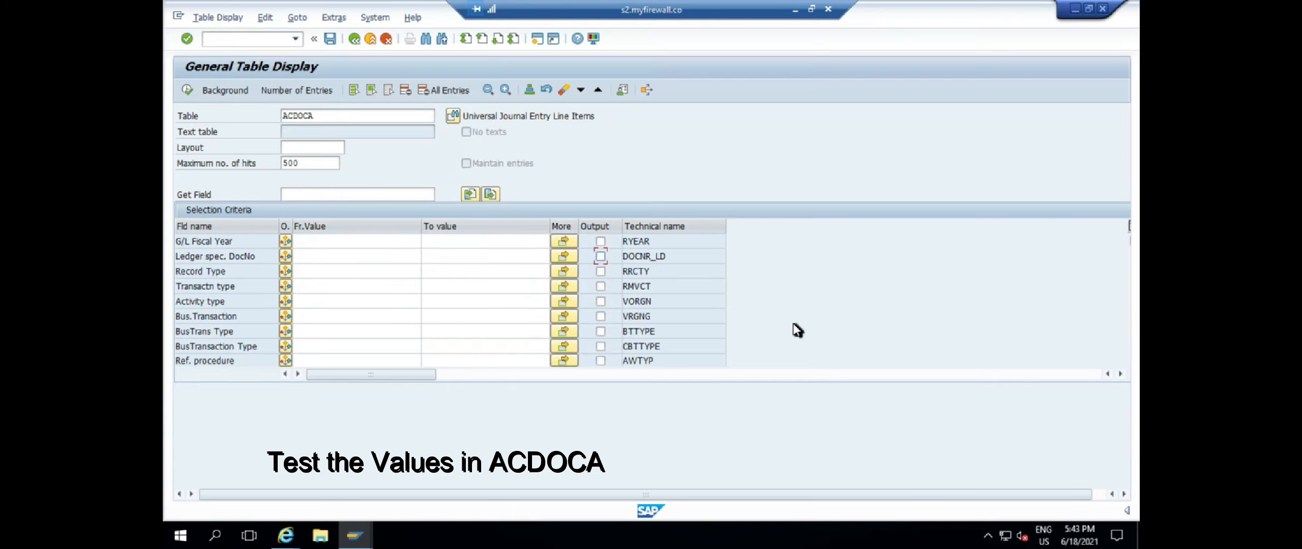
pyautogui.scroll(-12, 797, 330)
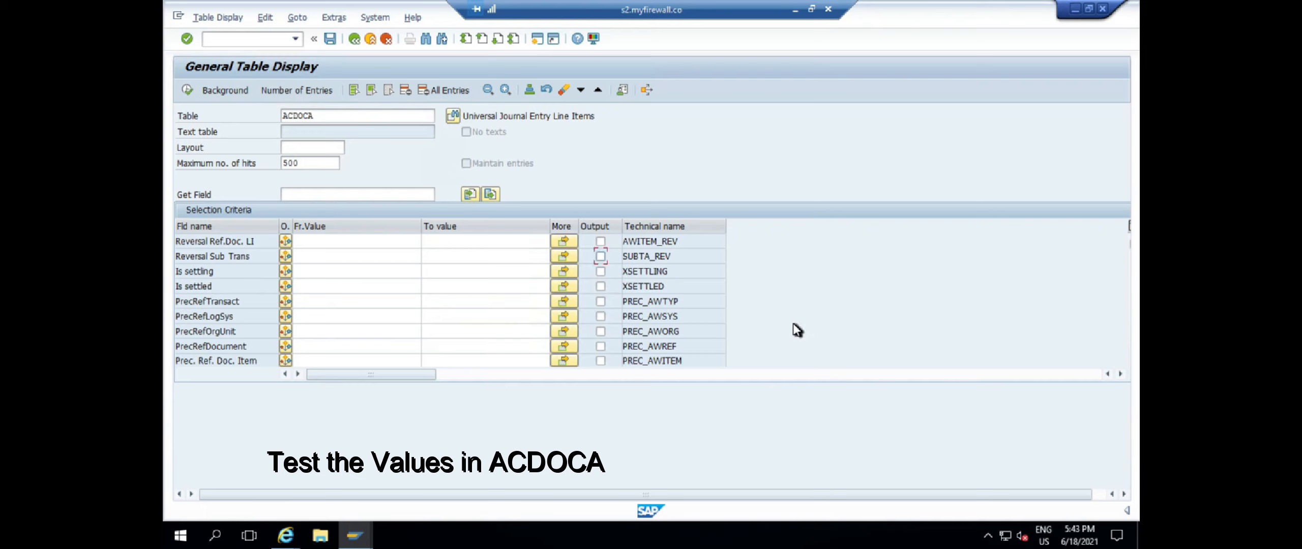
pyautogui.scroll(-3, 796, 329)
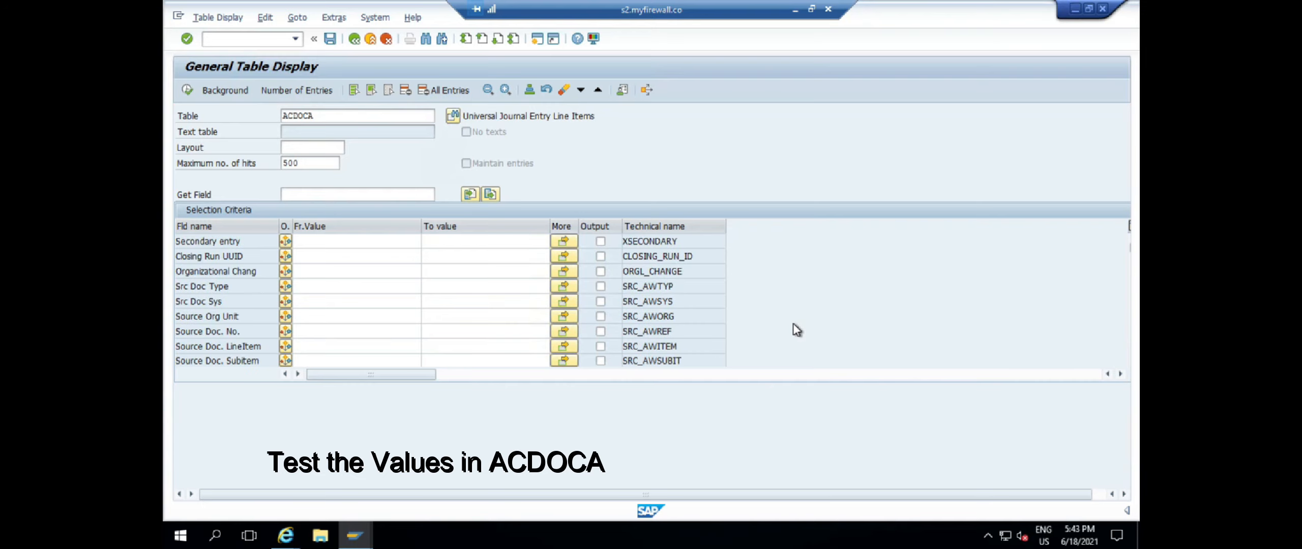
pyautogui.click(600, 317)
pyautogui.click(601, 331)
pyautogui.click(601, 346)
# Add profit center, transaction currency amounts and House Bank to the output fields
pyautogui.scroll(-1, 590, 321)
pyautogui.scroll(-5, 708, 316)
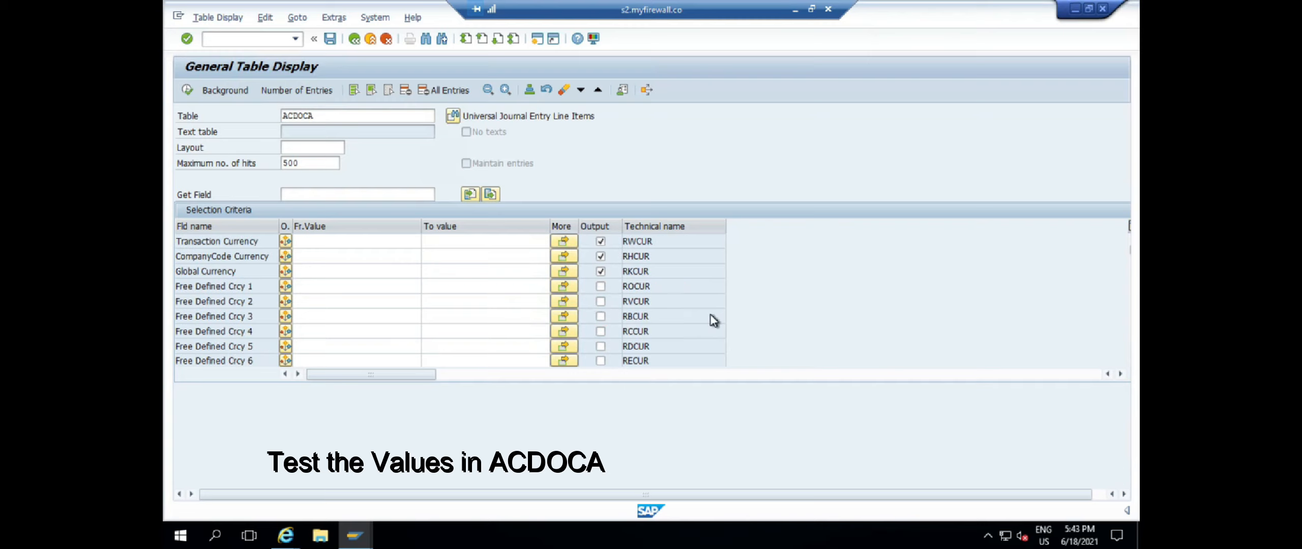
pyautogui.scroll(-2, 711, 315)
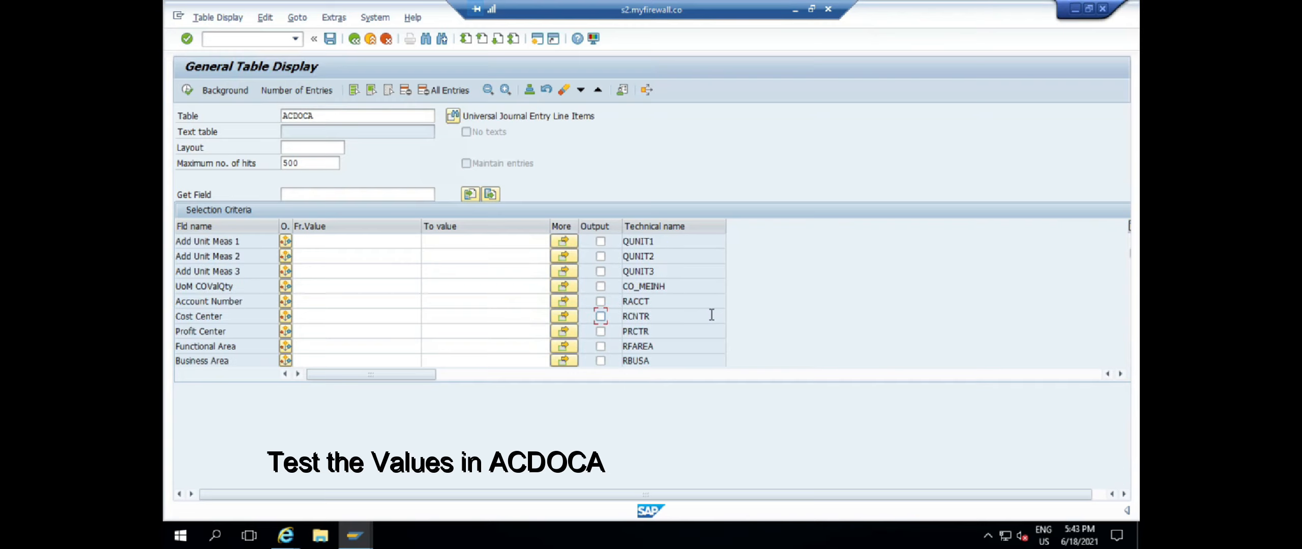
pyautogui.click(600, 332)
pyautogui.scroll(-2, 748, 328)
pyautogui.scroll(-2, 750, 328)
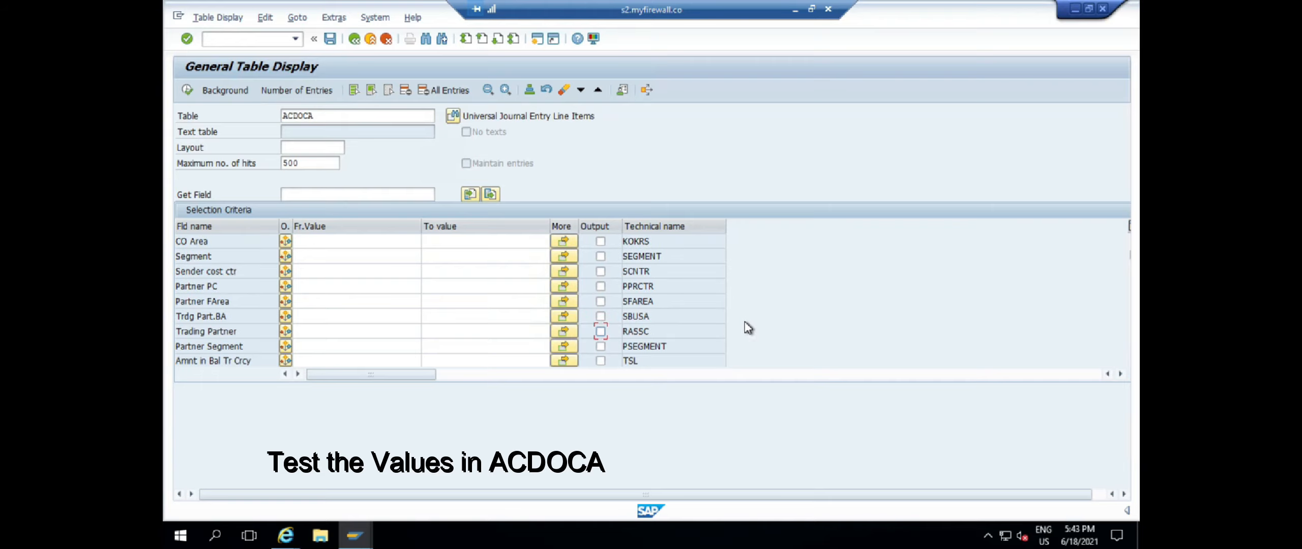
pyautogui.click(601, 316)
pyautogui.click(600, 332)
pyautogui.scroll(-1, 708, 325)
pyautogui.scroll(-1, 708, 325)
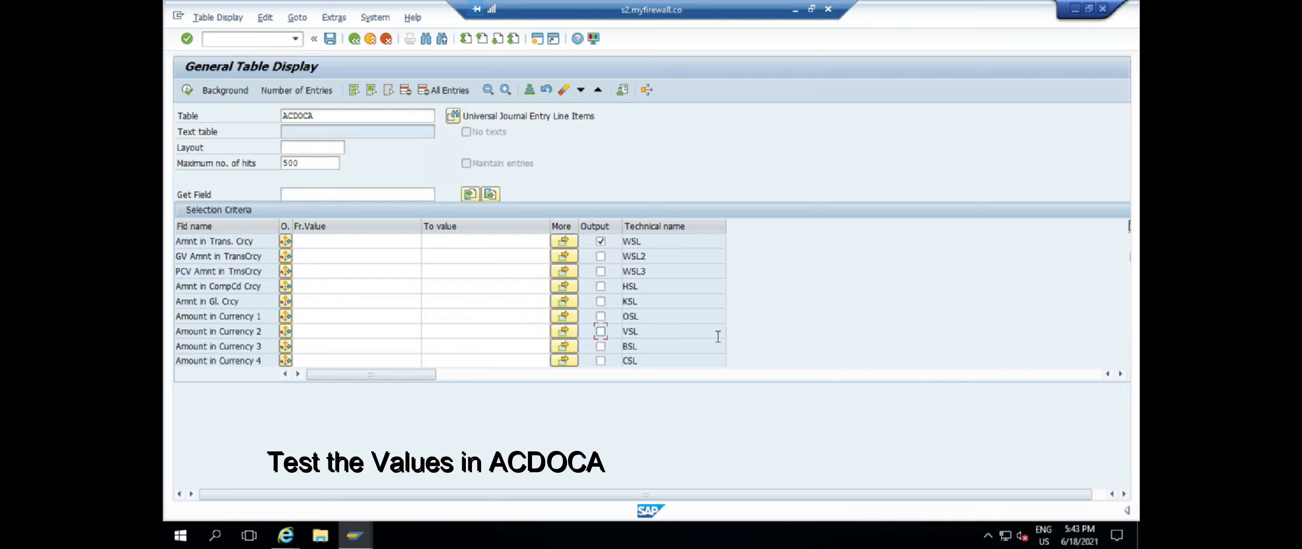
pyautogui.hotkey('ctrl', 'f')
pyautogui.write('house')
pyautogui.press('Down')
pyautogui.press('Return')
pyautogui.click(600, 256)
pyautogui.click(187, 90)
pyautogui.click(601, 227)
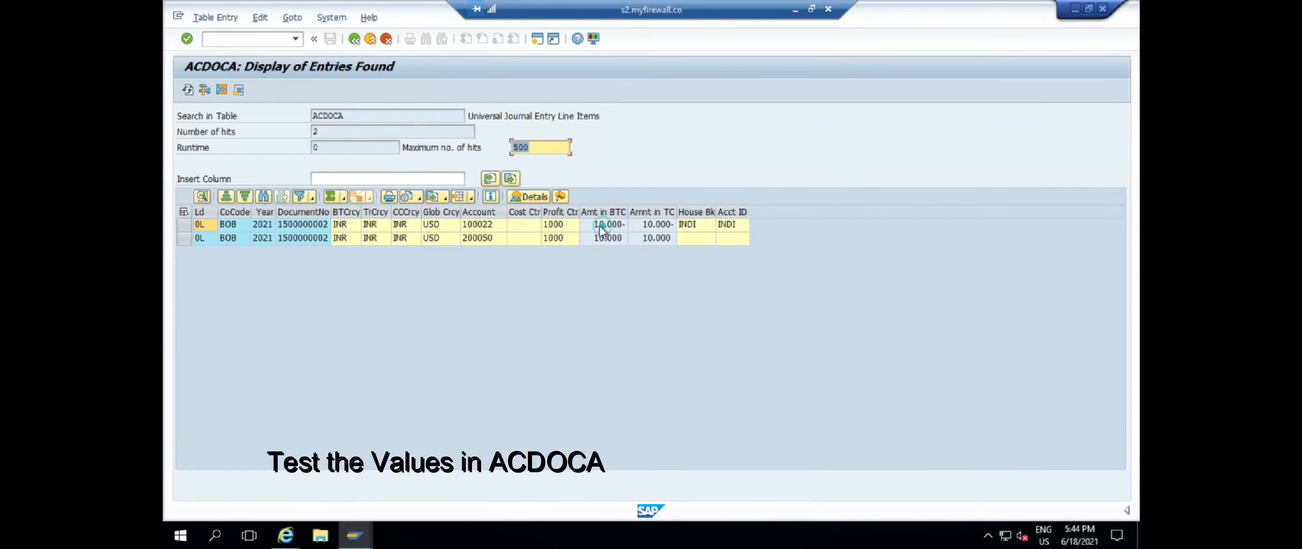
pyautogui.click(744, 227)
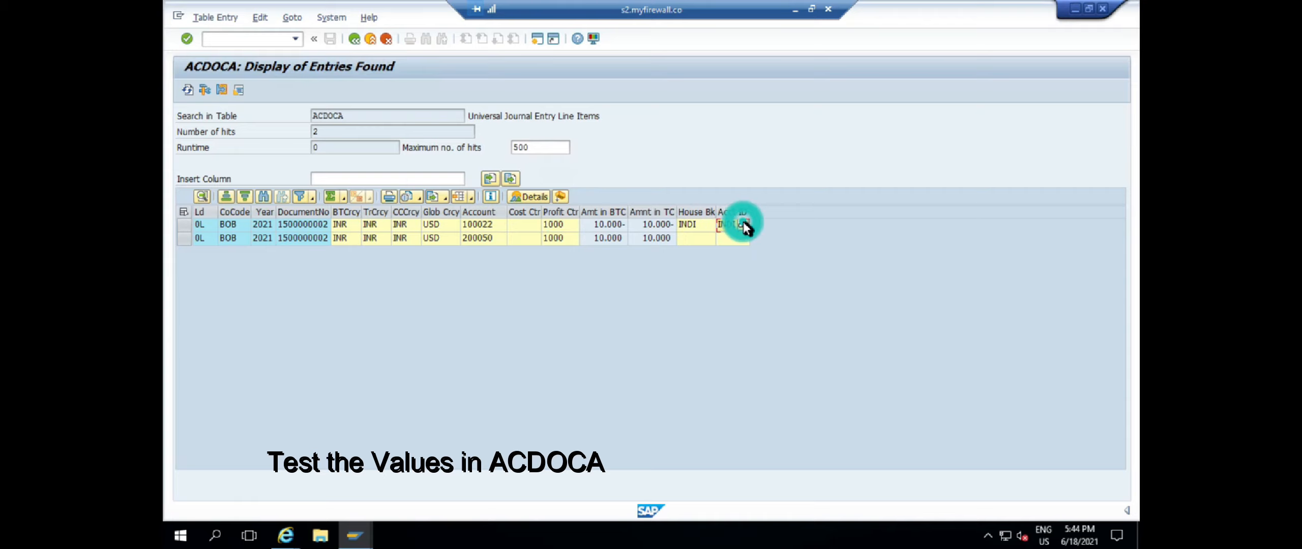
pyautogui.click(184, 225)
pyautogui.click(184, 238)
# Return to the SAP Easy Access menu with /n
pyautogui.click(239, 40)
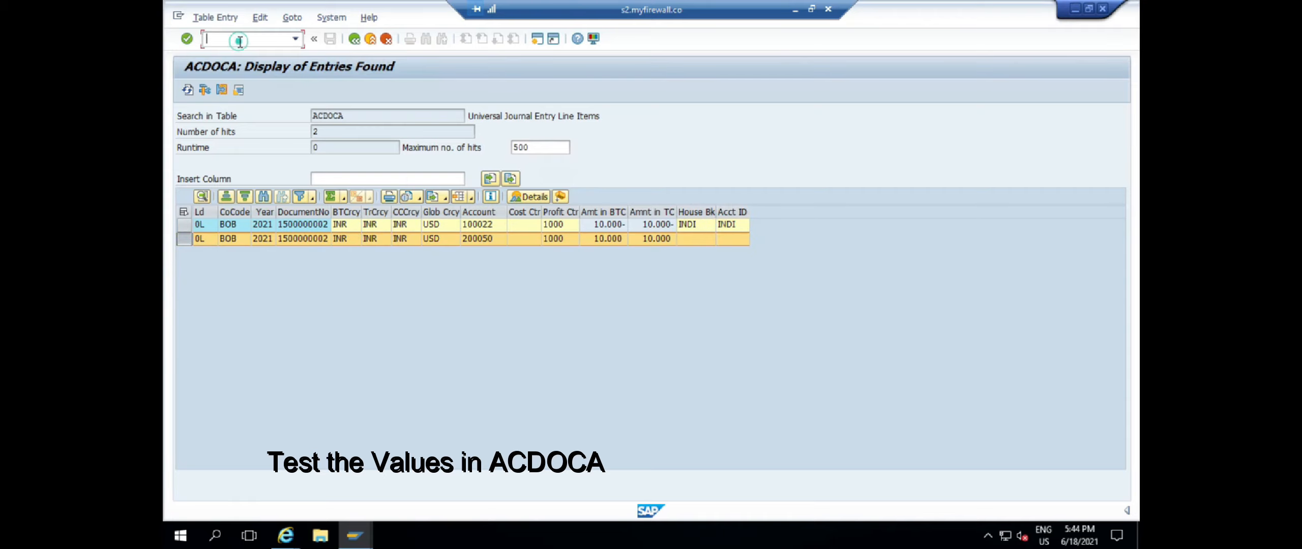
pyautogui.write('/n')
pyautogui.press('Return')
pyautogui.click(240, 42)
# Start FI12_HBANK for company code BOB and add a new house bank WILD
pyautogui.write('/N')
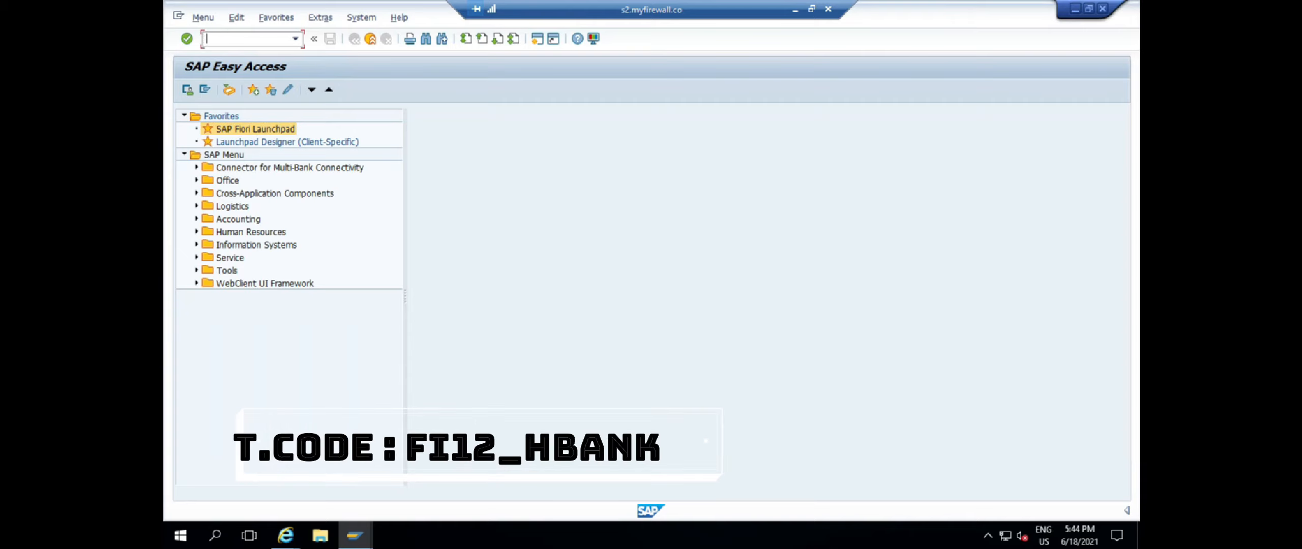
pyautogui.write('12_HBANK')
pyautogui.press('Return')
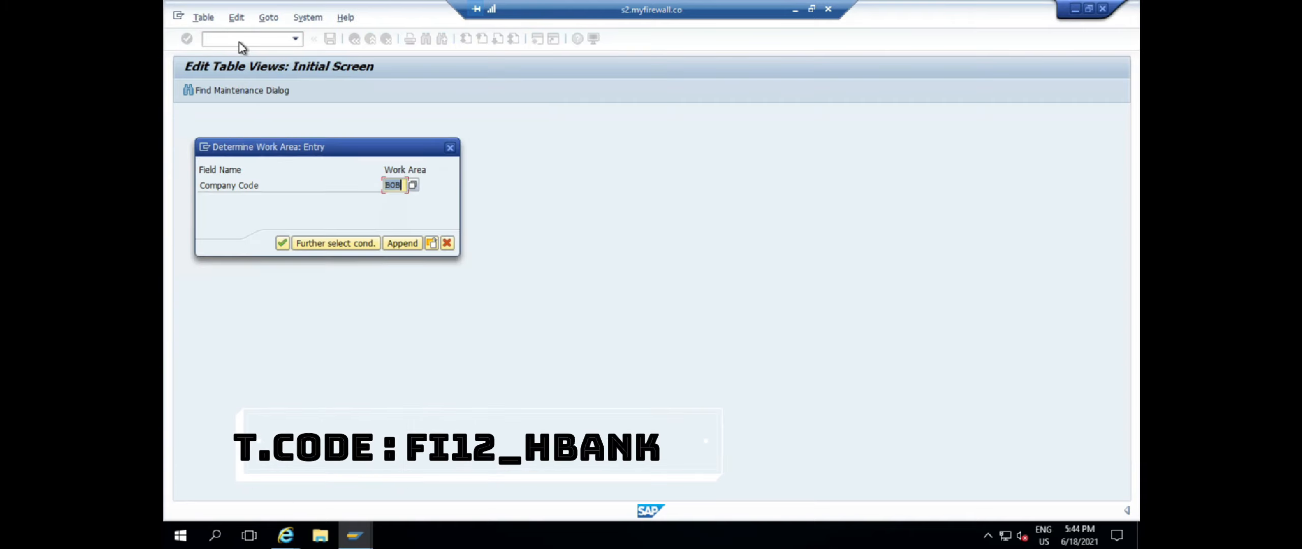
pyautogui.press('Return')
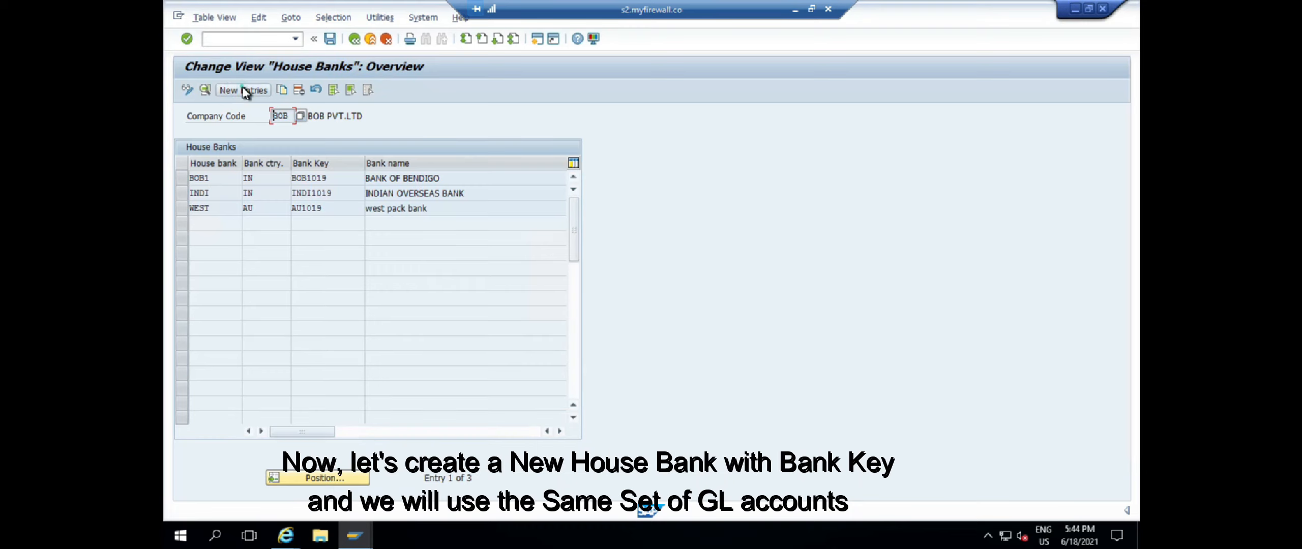
pyautogui.click(241, 90)
pyautogui.write('B')
pyautogui.press('BackSpace')
pyautogui.write('LAX')
pyautogui.press('BackSpace')
pyautogui.press('BackSpace')
pyautogui.press('BackSpace')
pyautogui.write('GE')
pyautogui.write('L')
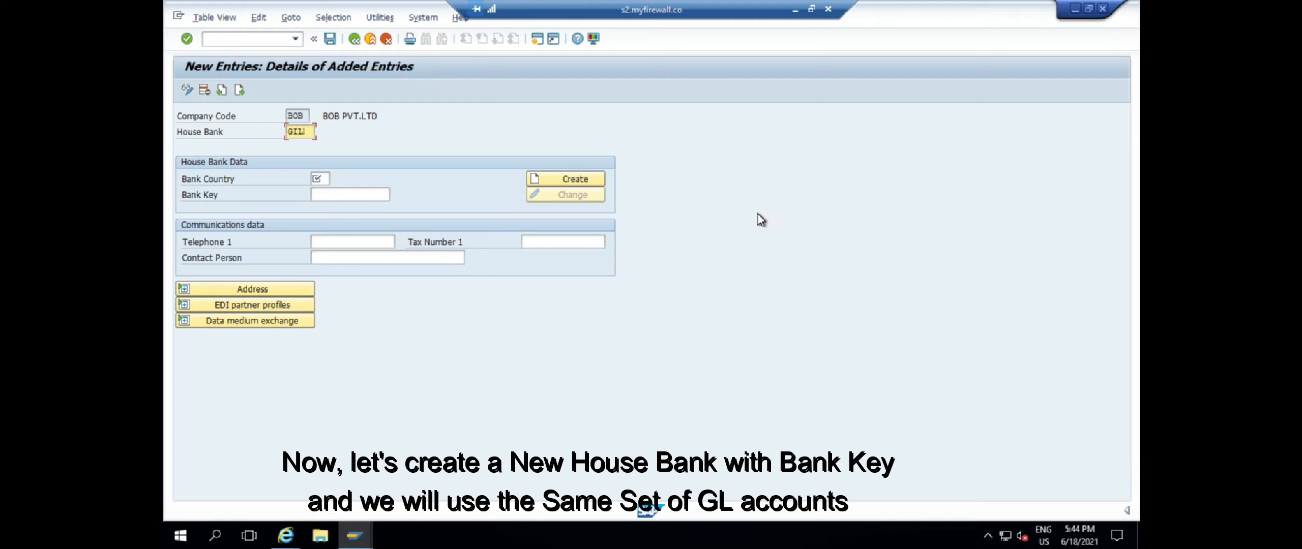
pyautogui.write('D')
pyautogui.press('BackSpace')
pyautogui.press('BackSpace')
pyautogui.press('BackSpace')
pyautogui.press('BackSpace')
pyautogui.write('WILD')
pyautogui.press('Tab')
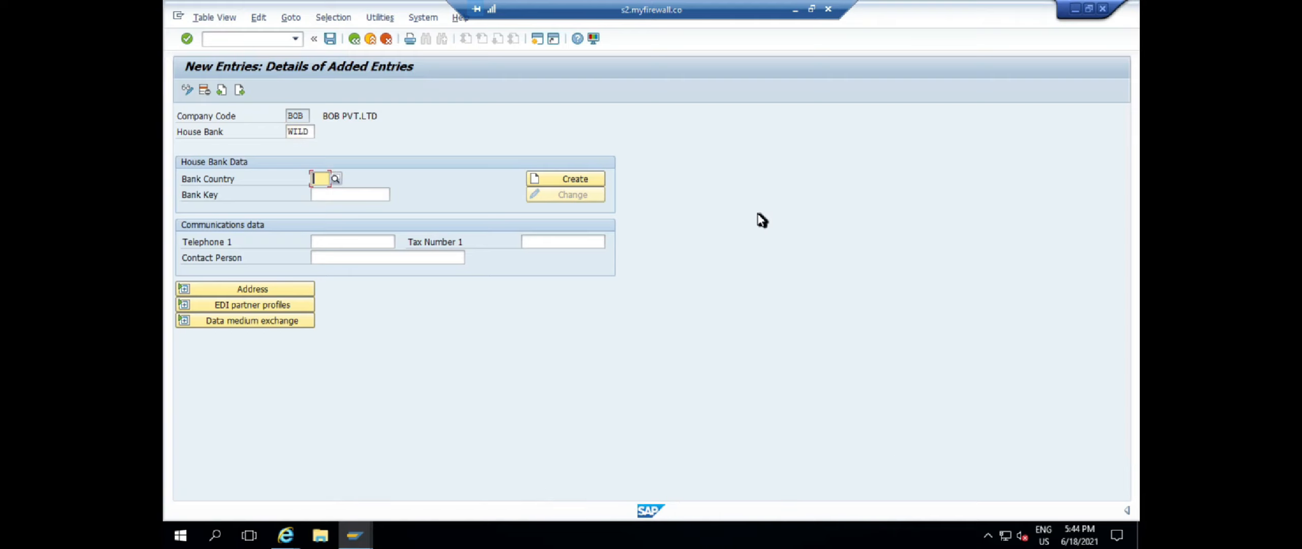
# Set bank country US and bank key WILD1019, and create the bank record
pyautogui.write('IN')
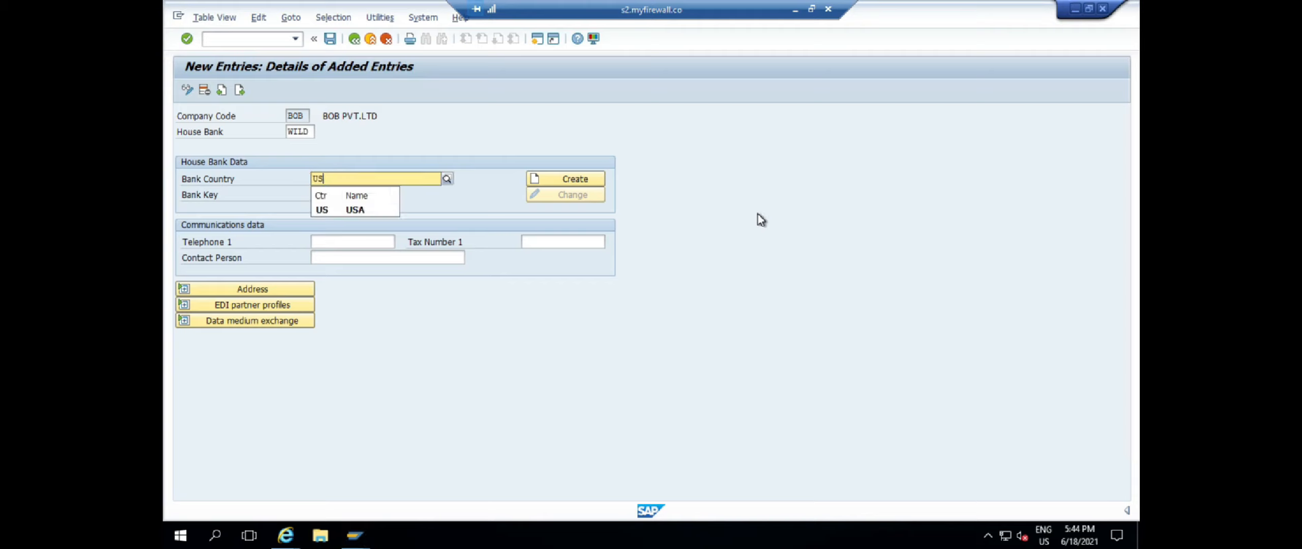
pyautogui.click(329, 192)
pyautogui.write('WILD1019')
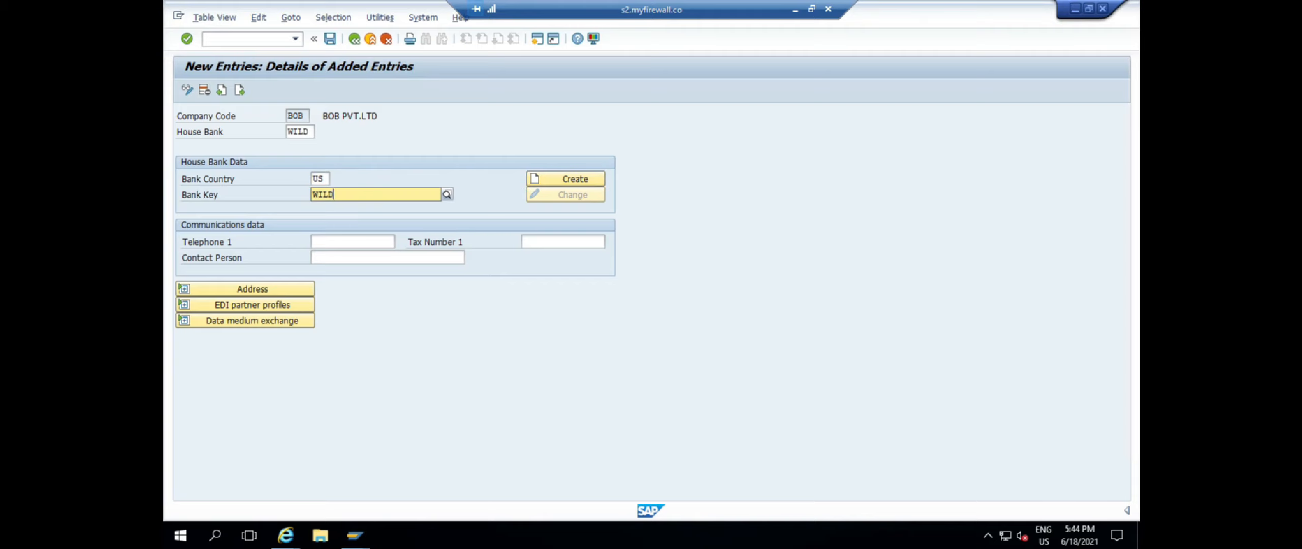
pyautogui.press('Return')
pyautogui.click(586, 179)
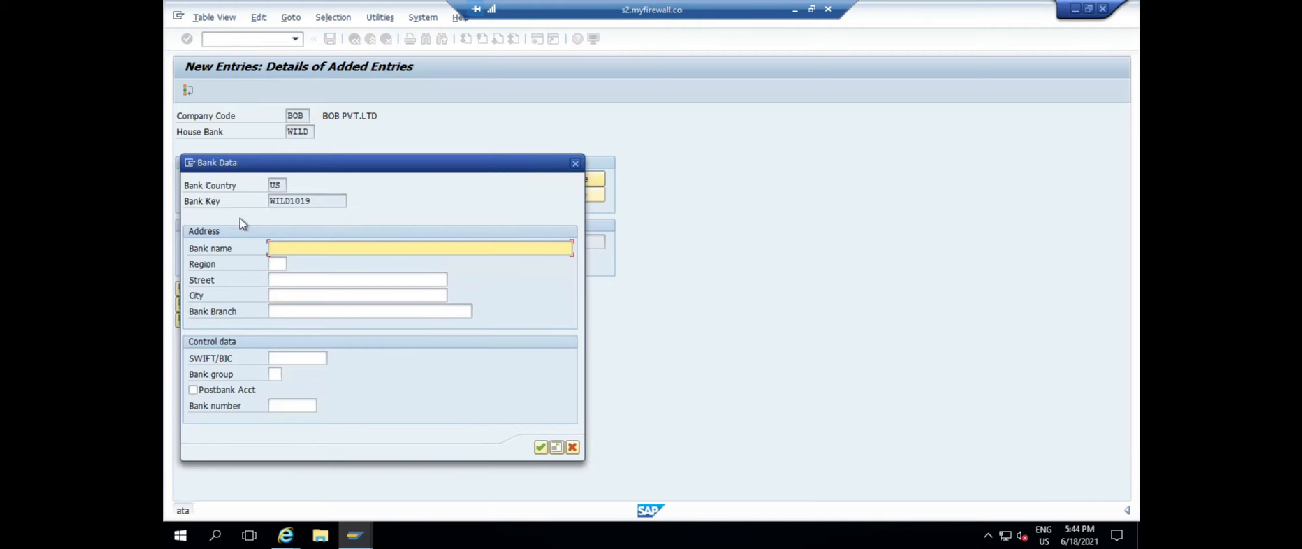
# Enter name WILD BOAR BANK, region Indiana, street INDIANA, city POLIS, and save under a customizing request
pyautogui.click(299, 248)
pyautogui.write('WIL')
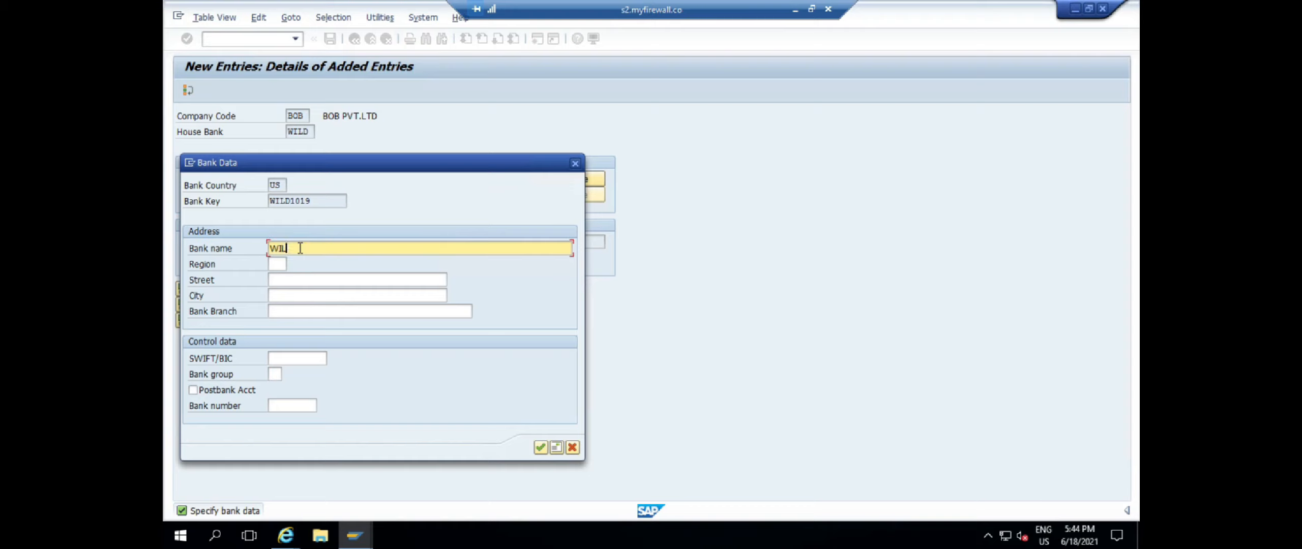
pyautogui.press('Tab')
pyautogui.click(293, 264)
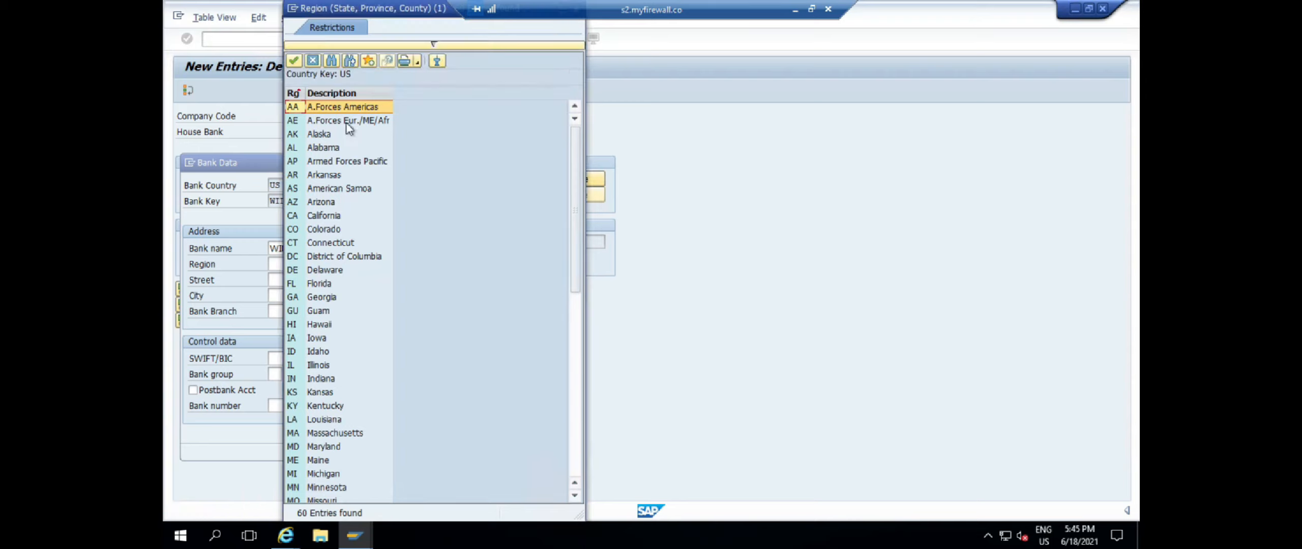
pyautogui.doubleClick(322, 379)
pyautogui.click(319, 280)
pyautogui.write('INDIANA')
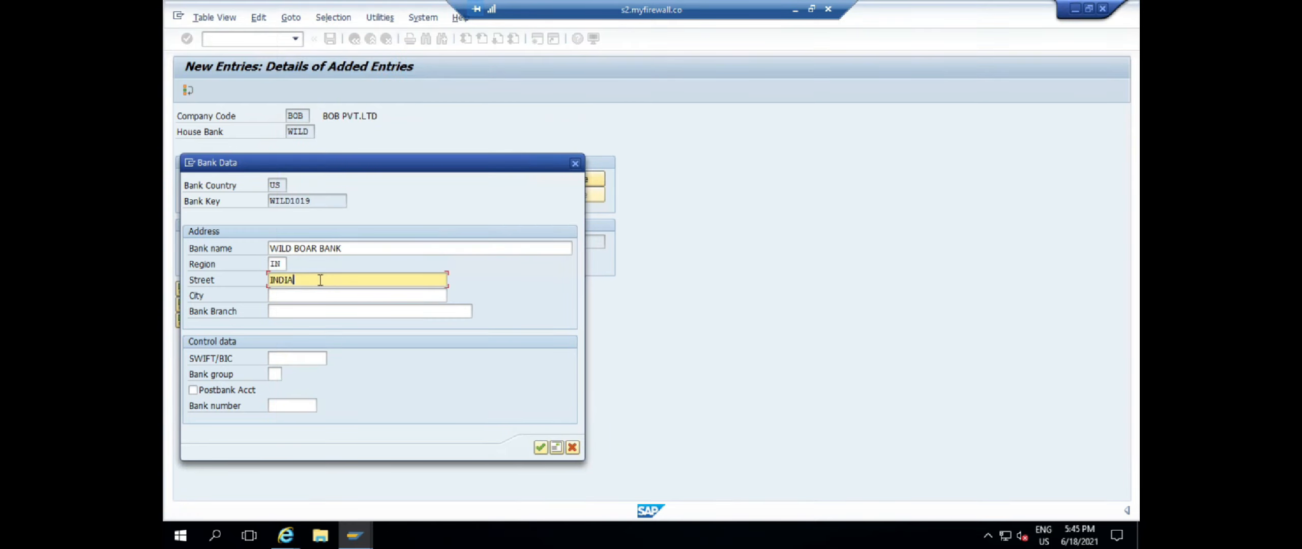
pyautogui.press('Tab')
pyautogui.press('Tab')
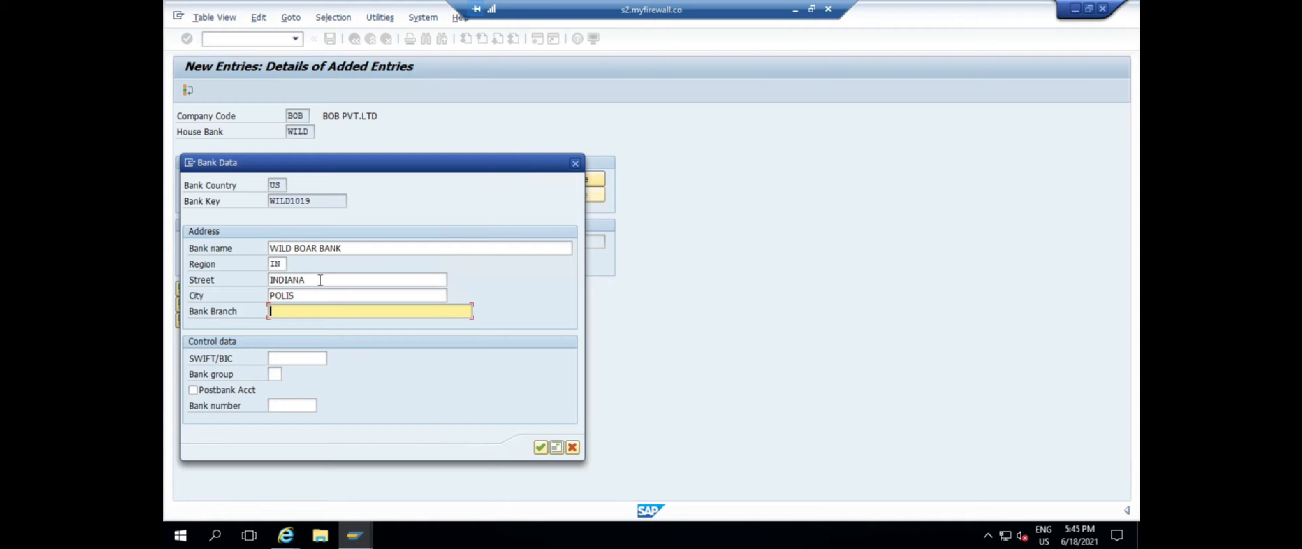
pyautogui.write('POLI')
pyautogui.press('Return')
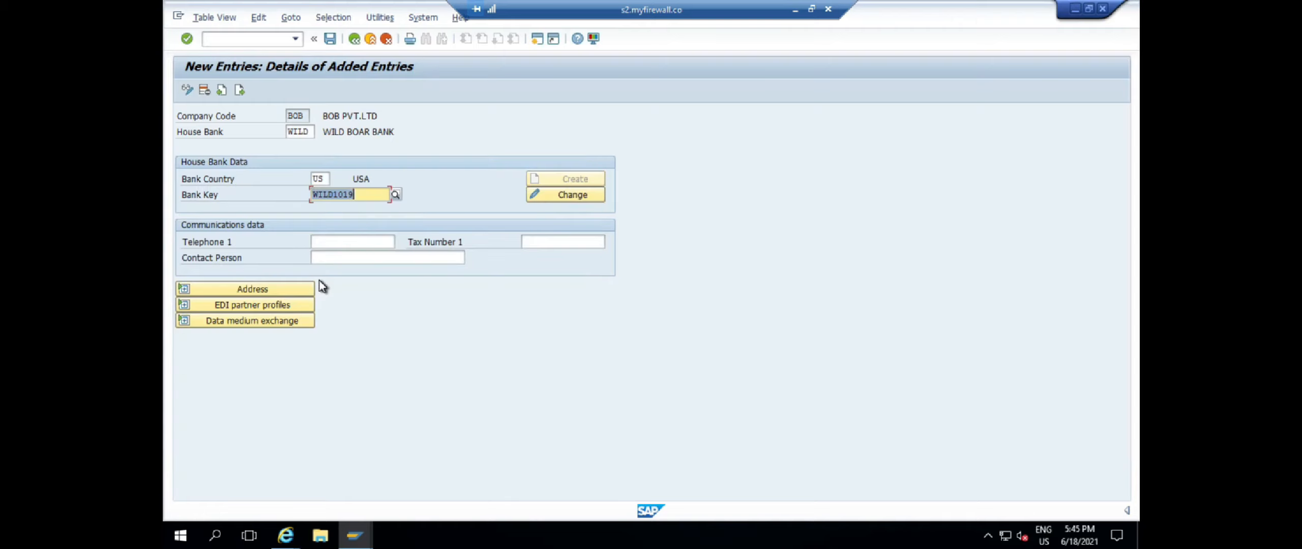
pyautogui.click(330, 38)
pyautogui.click(373, 243)
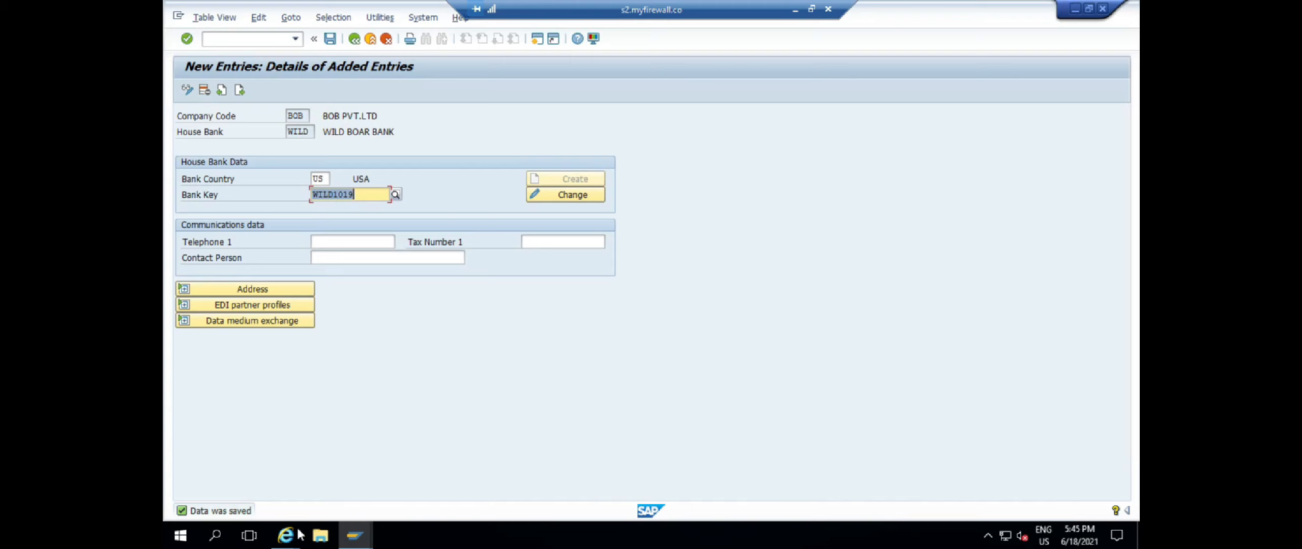
# Close the extra browser window and bring the bank account page forward
pyautogui.moveTo(286, 536)
pyautogui.click(461, 432)
pyautogui.click(256, 468)
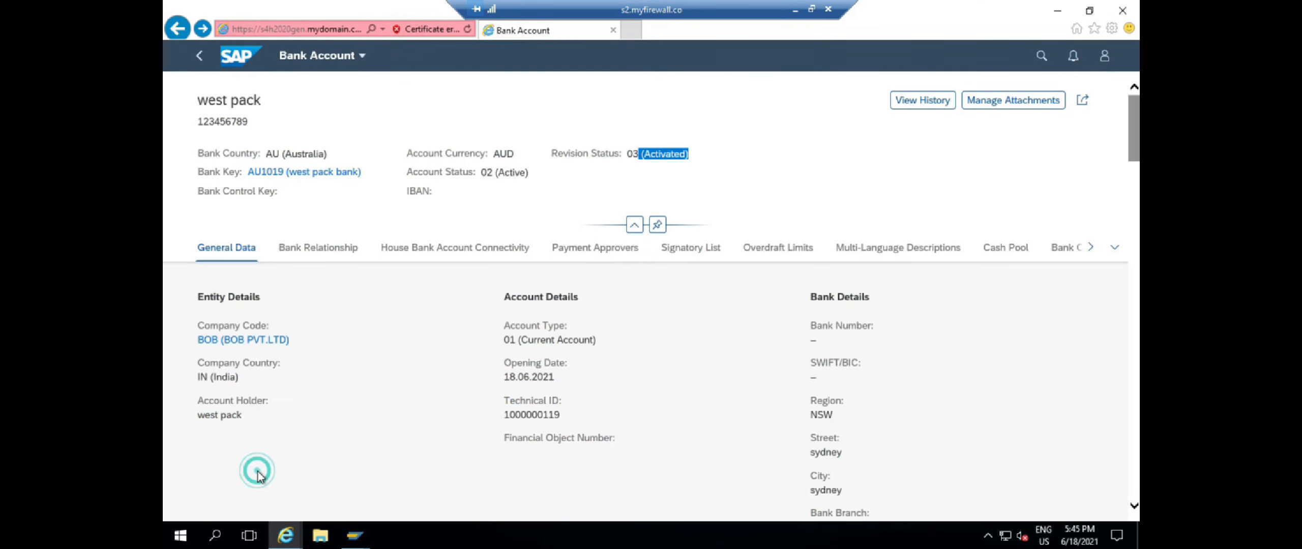
pyautogui.click(1041, 56)
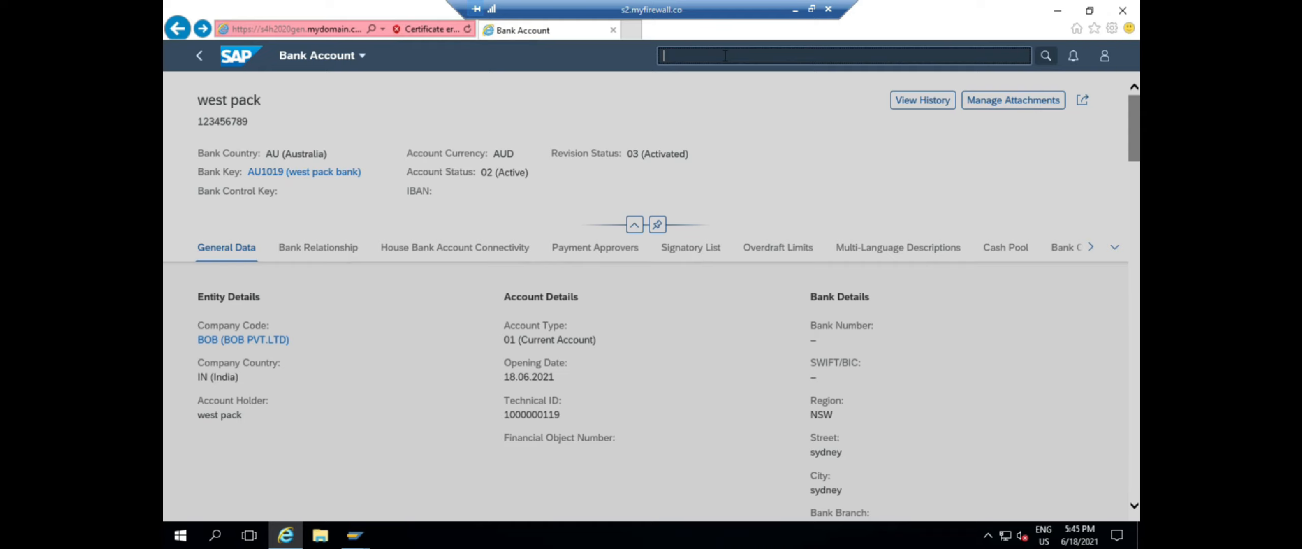
pyautogui.click(724, 56)
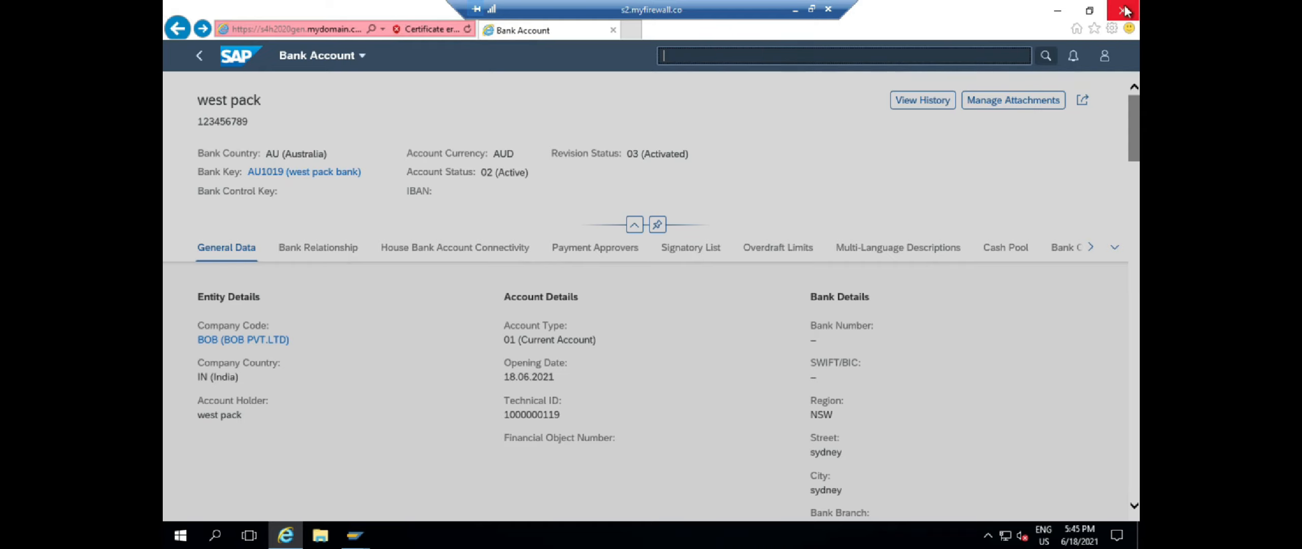
# Launch SAP Fiori Launchpad from SAP GUI, maximize the browser and open Manage Bank Accounts
pyautogui.click(355, 536)
pyautogui.click(447, 473)
pyautogui.click(256, 37)
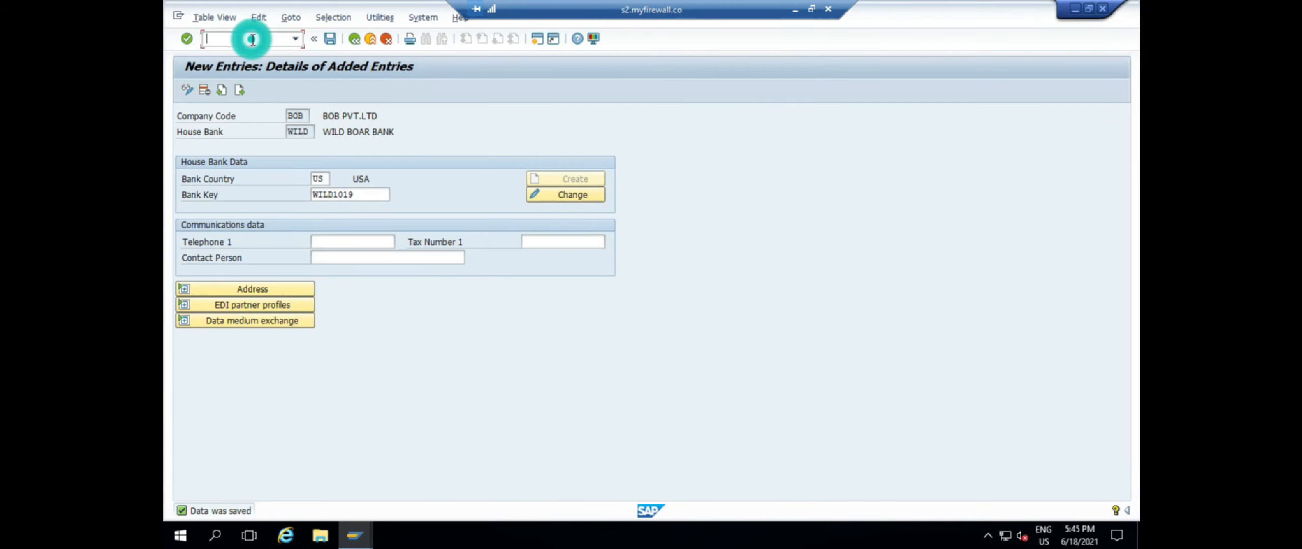
pyautogui.doubleClick(240, 135)
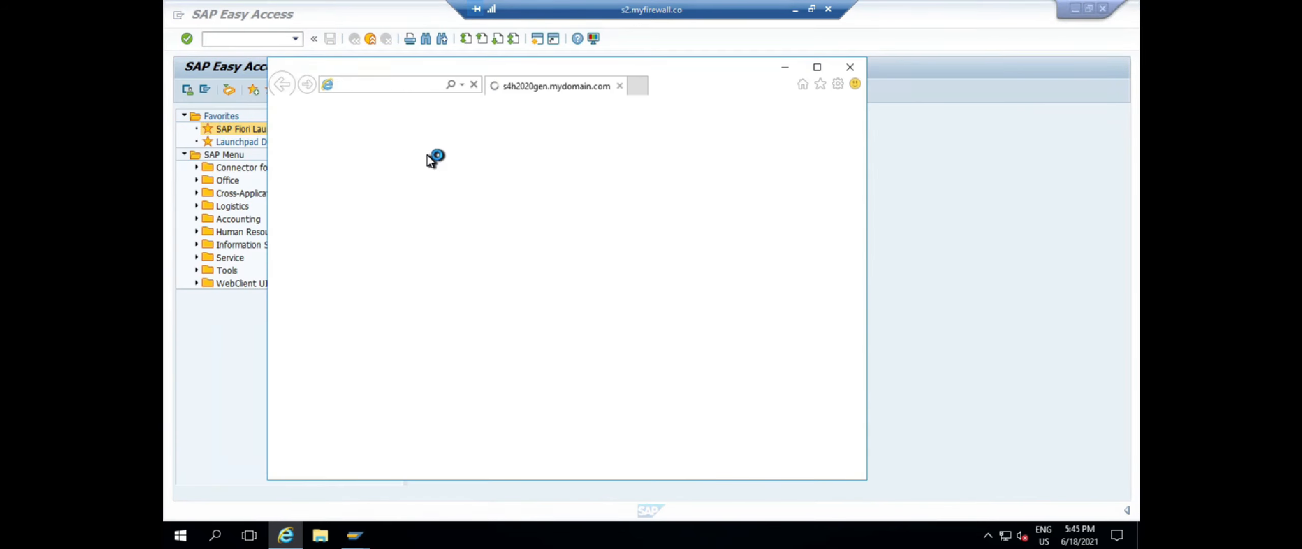
pyautogui.click(409, 285)
pyautogui.click(817, 67)
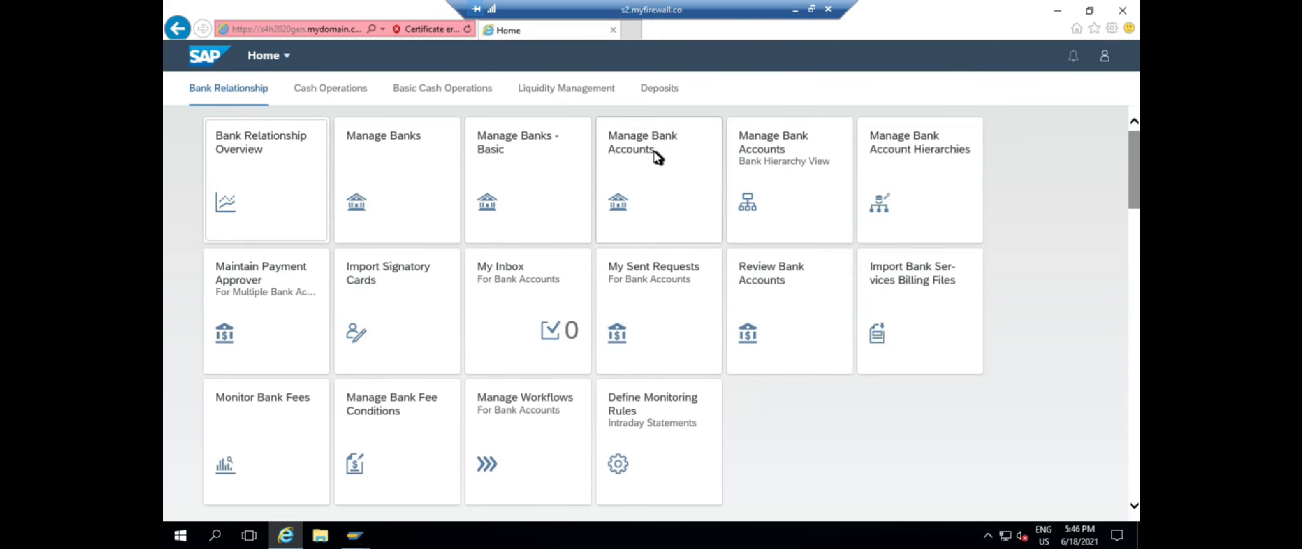
pyautogui.click(655, 154)
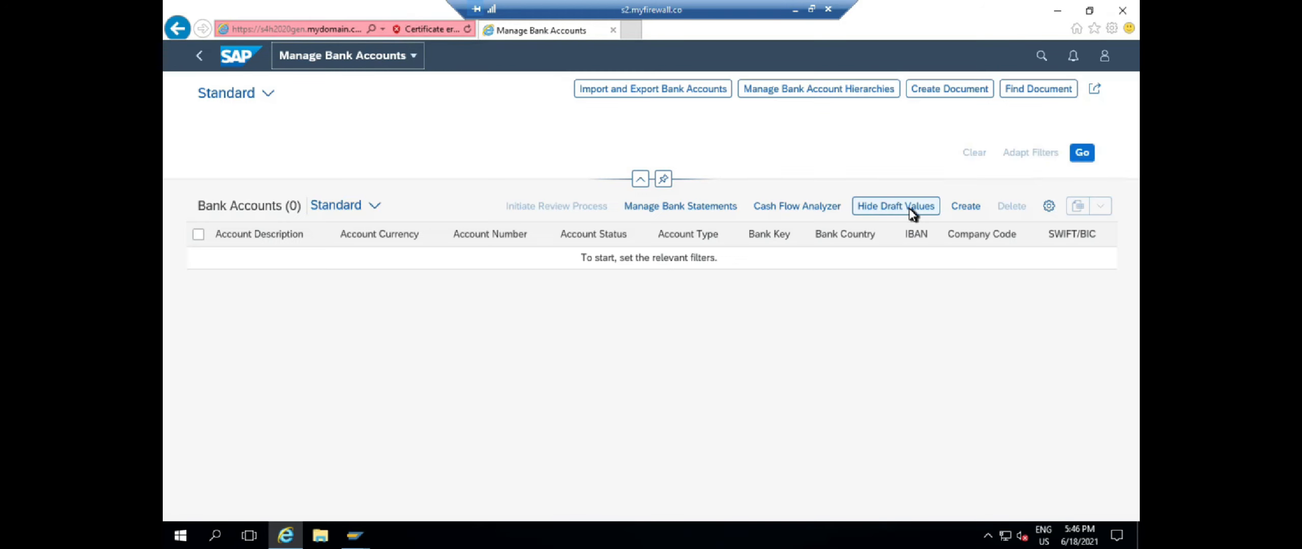
# Filter by company code BOB, house bank WILD and bank key WILD1019, finding no accounts
pyautogui.click(705, 196)
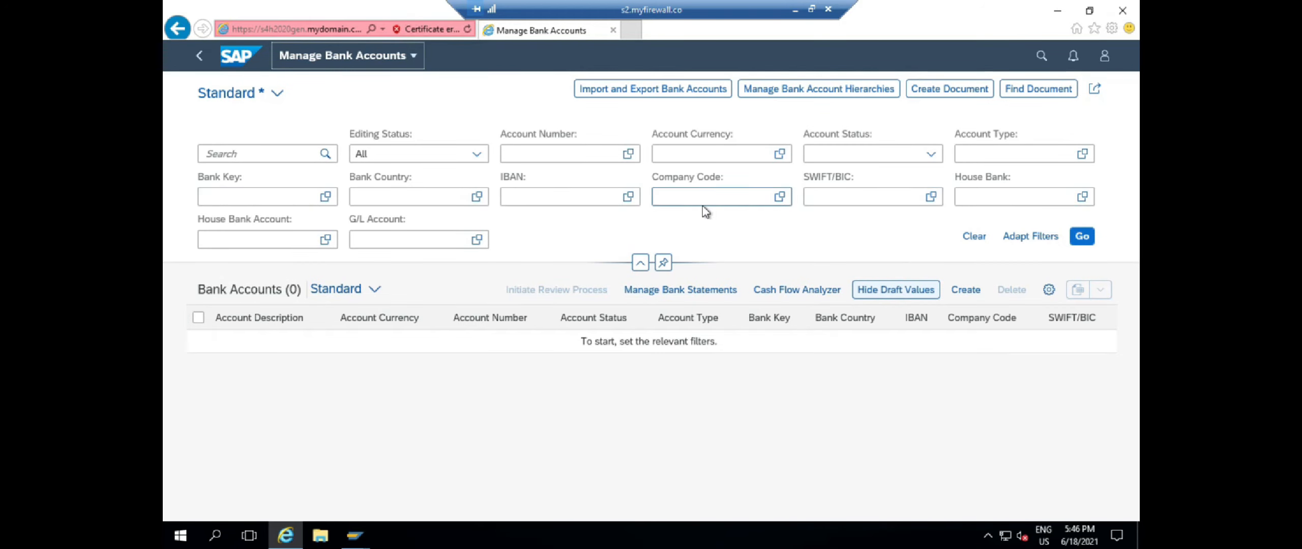
pyautogui.press('Return')
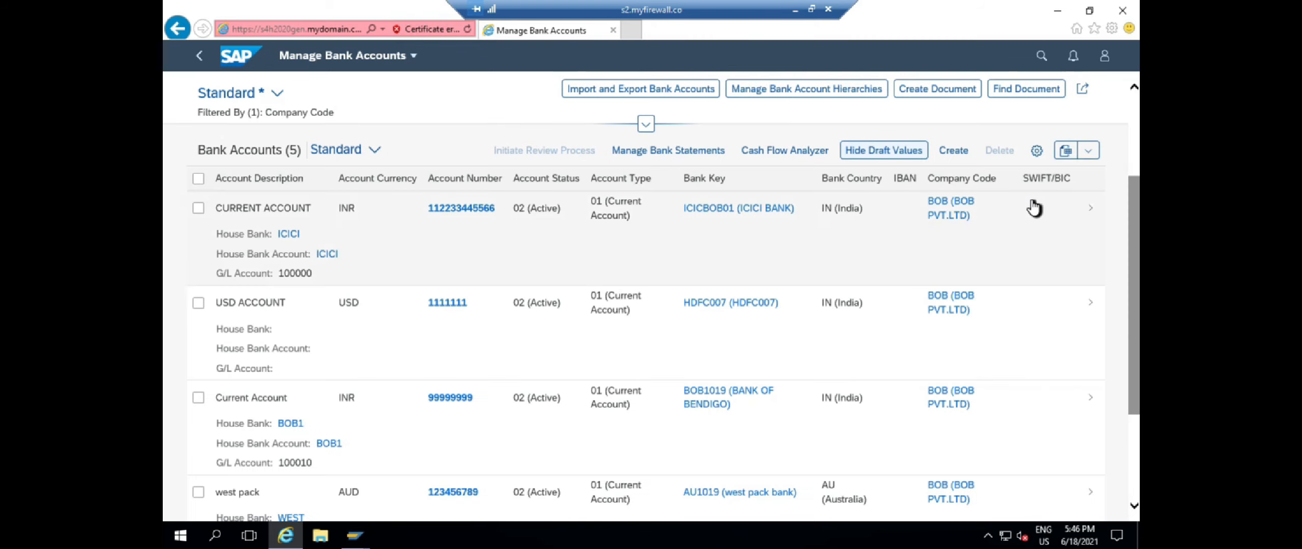
pyautogui.scroll(2, 940, 206)
pyautogui.click(1008, 196)
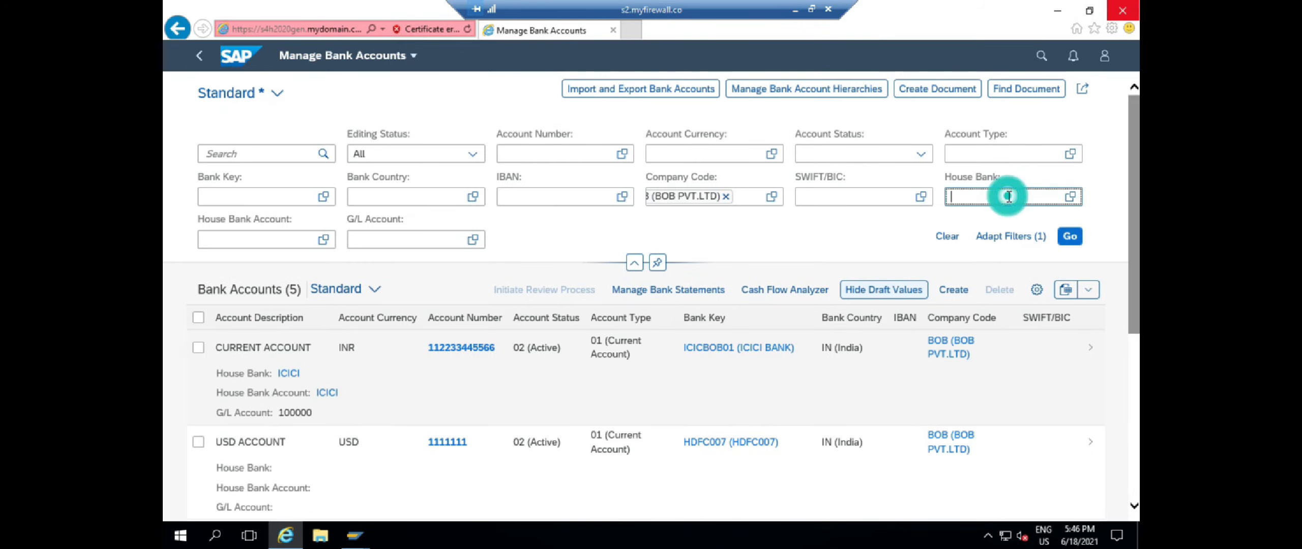
pyautogui.write('WILD')
pyautogui.press('Return')
pyautogui.click(244, 196)
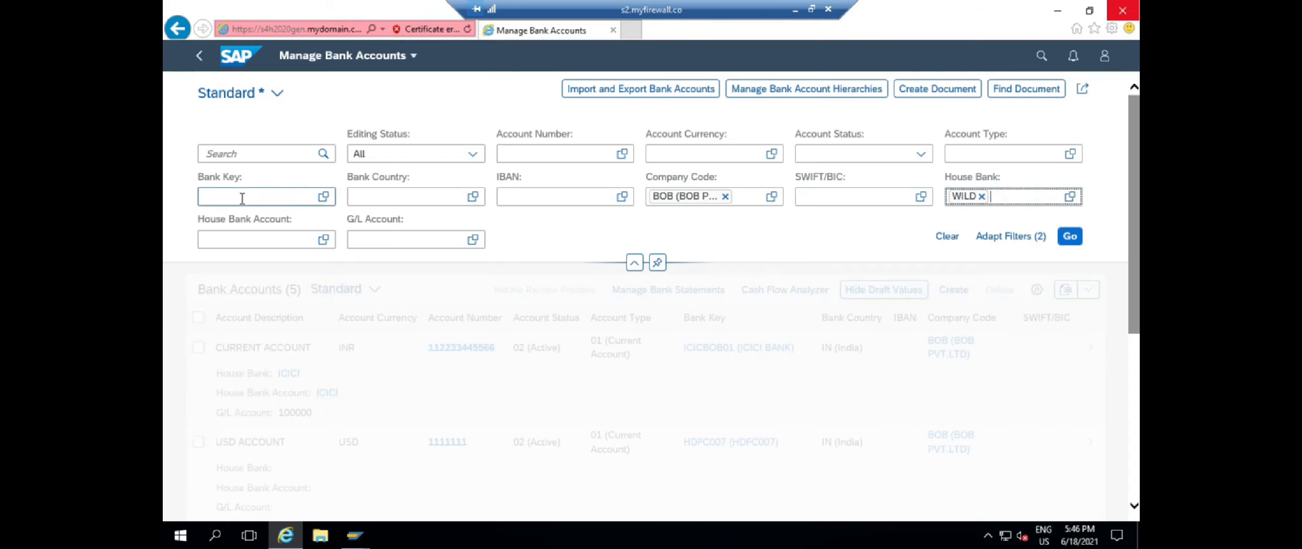
pyautogui.write('WILD1010')
pyautogui.press('Return')
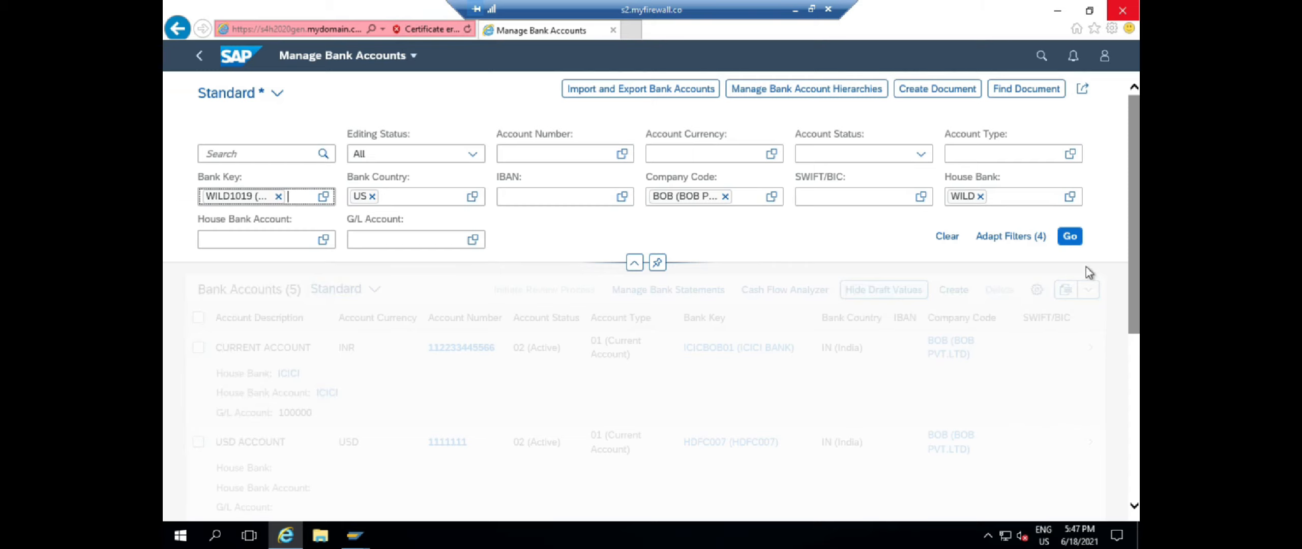
pyautogui.click(1070, 236)
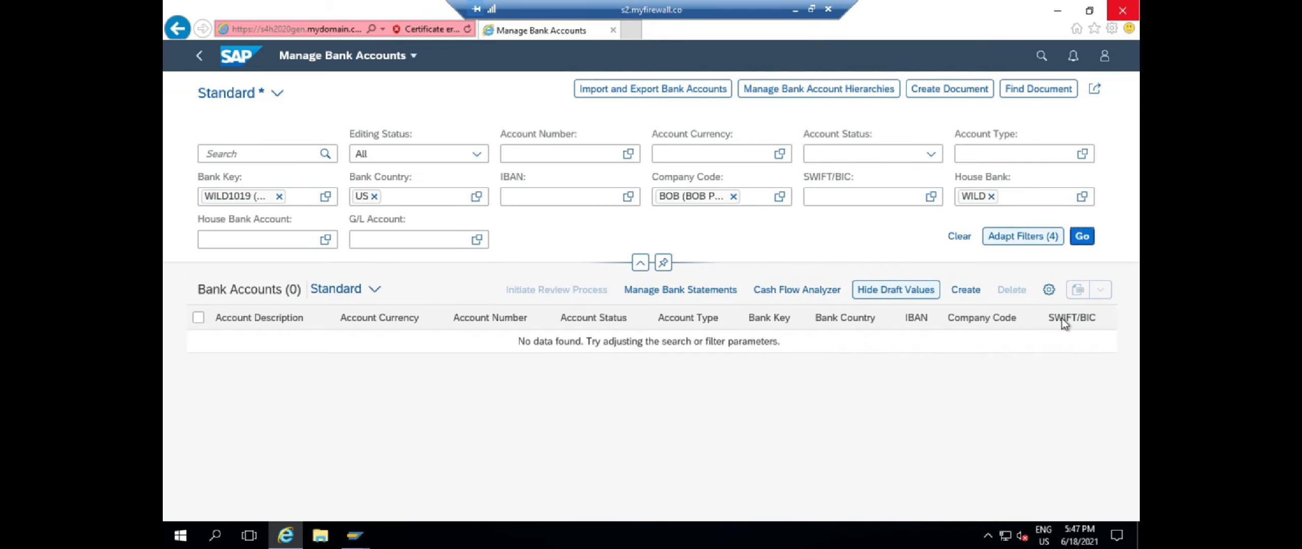
pyautogui.click(966, 289)
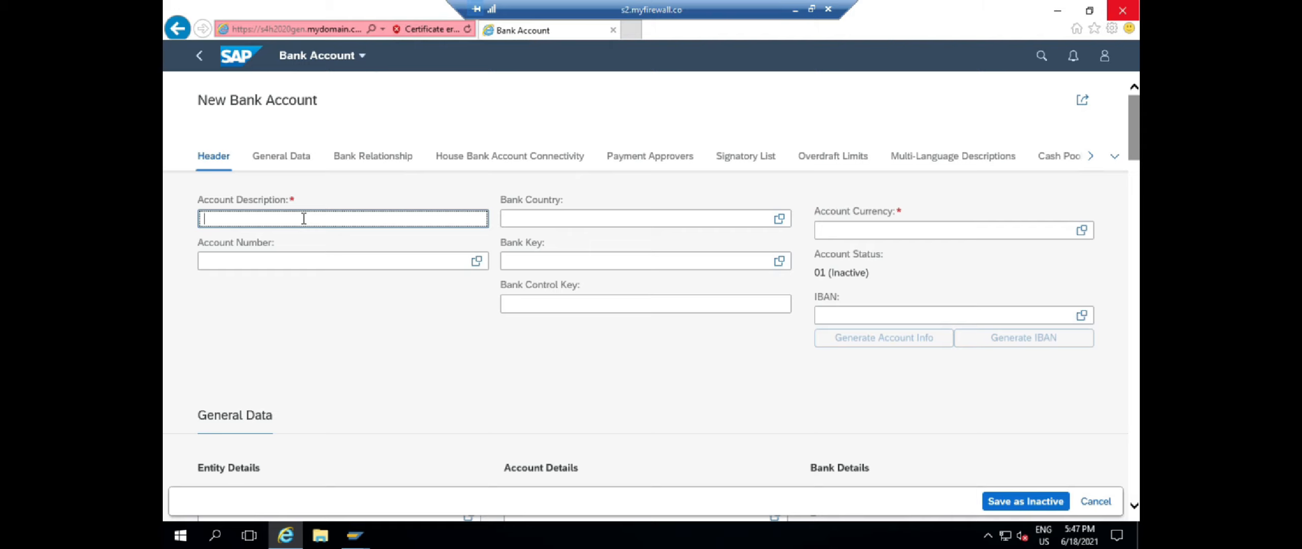
# Enter description WILD CURRENT ACCOUNT, account number 22, country US, bank key WILD1019, currency USD
pyautogui.write('WILD CURRENT ACCOUNT')
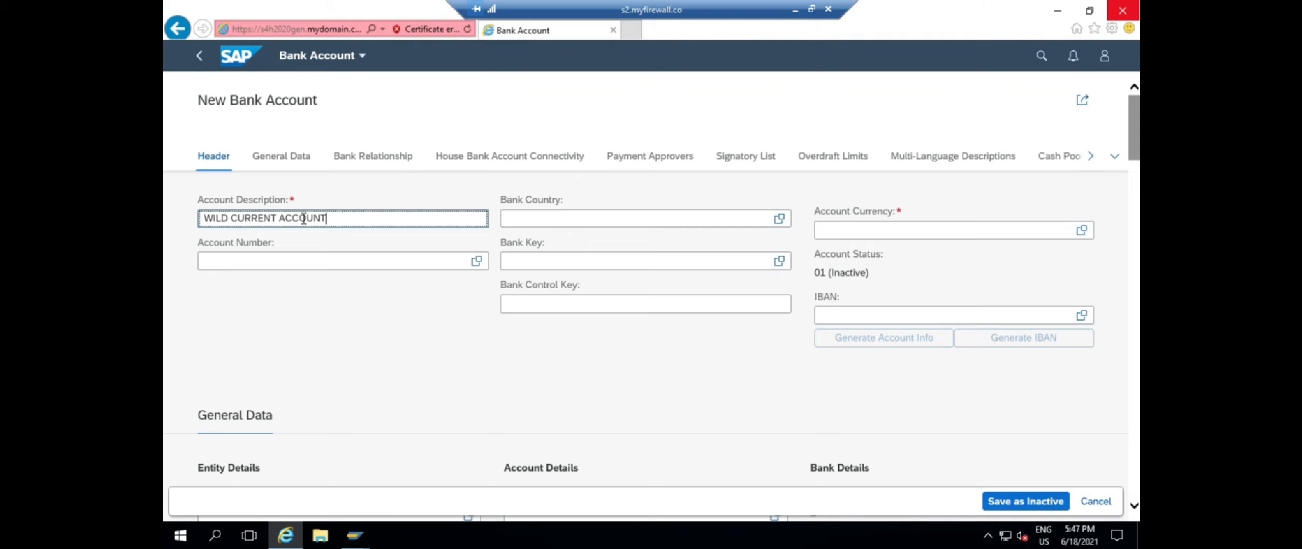
pyautogui.press('Tab')
pyautogui.write('22')
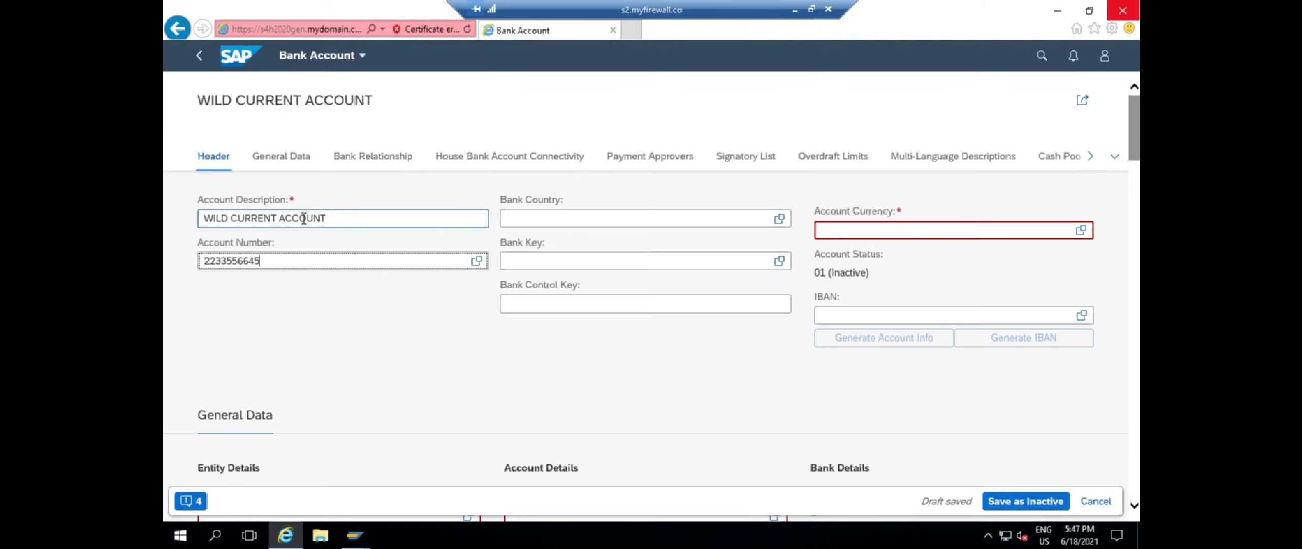
pyautogui.click(552, 218)
pyautogui.write('US')
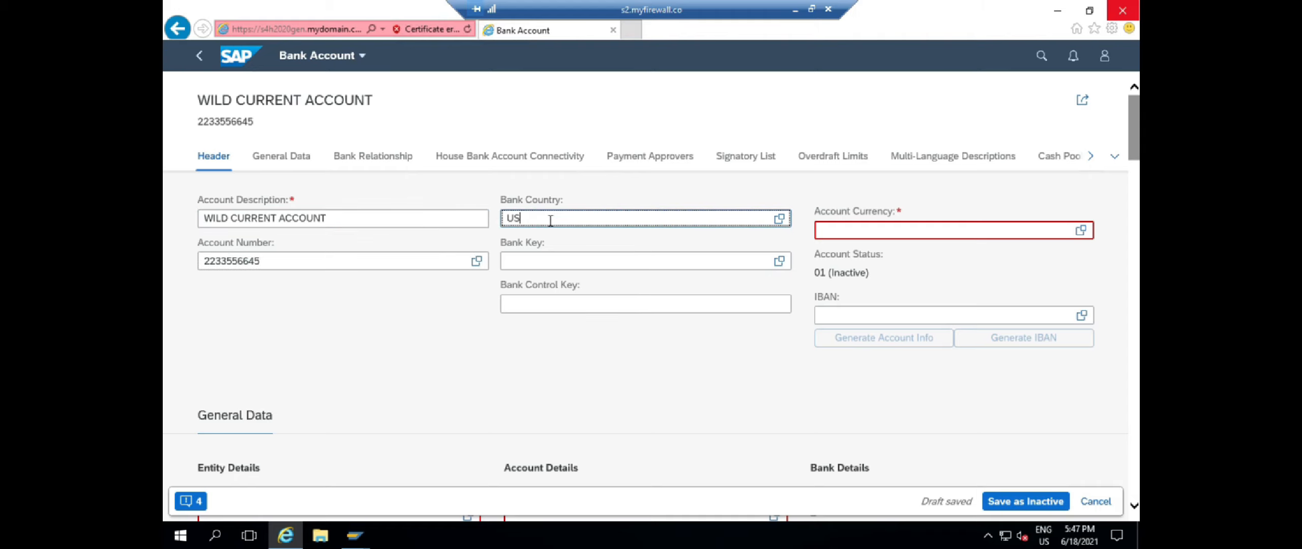
pyautogui.click(590, 269)
pyautogui.click(562, 260)
pyautogui.write('WILD1019')
pyautogui.click(896, 230)
pyautogui.write('USD')
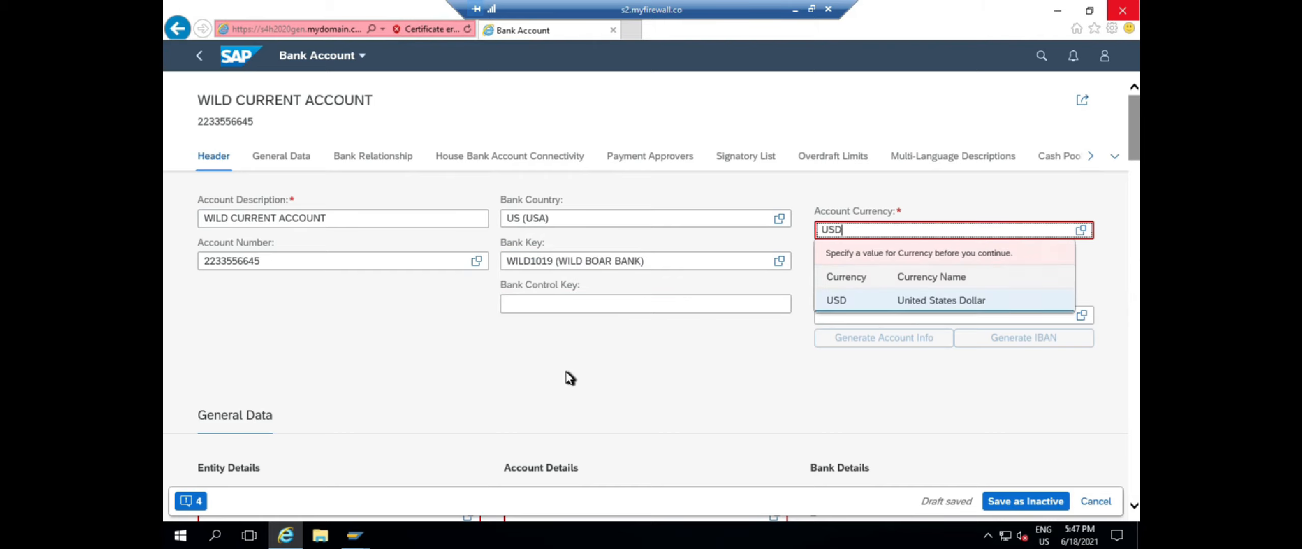
# Set company code BOB, account type 01 Current Account and account holder WILD BOAR
pyautogui.scroll(-3, 569, 374)
pyautogui.click(262, 403)
pyautogui.write('BOB')
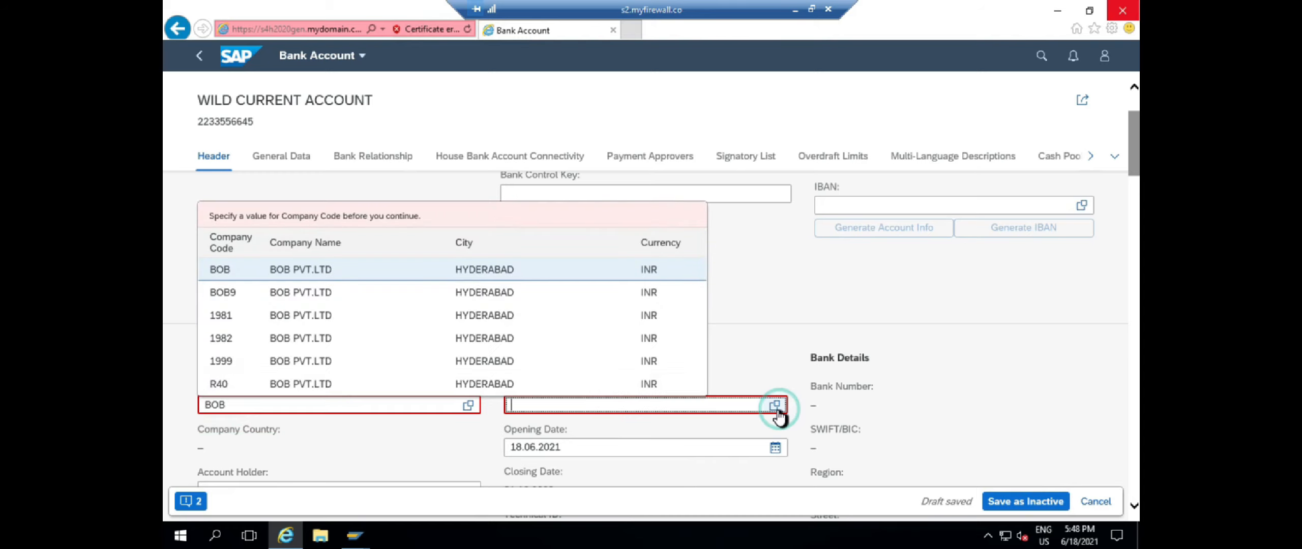
pyautogui.click(774, 405)
pyautogui.click(450, 254)
pyautogui.scroll(-2, 682, 330)
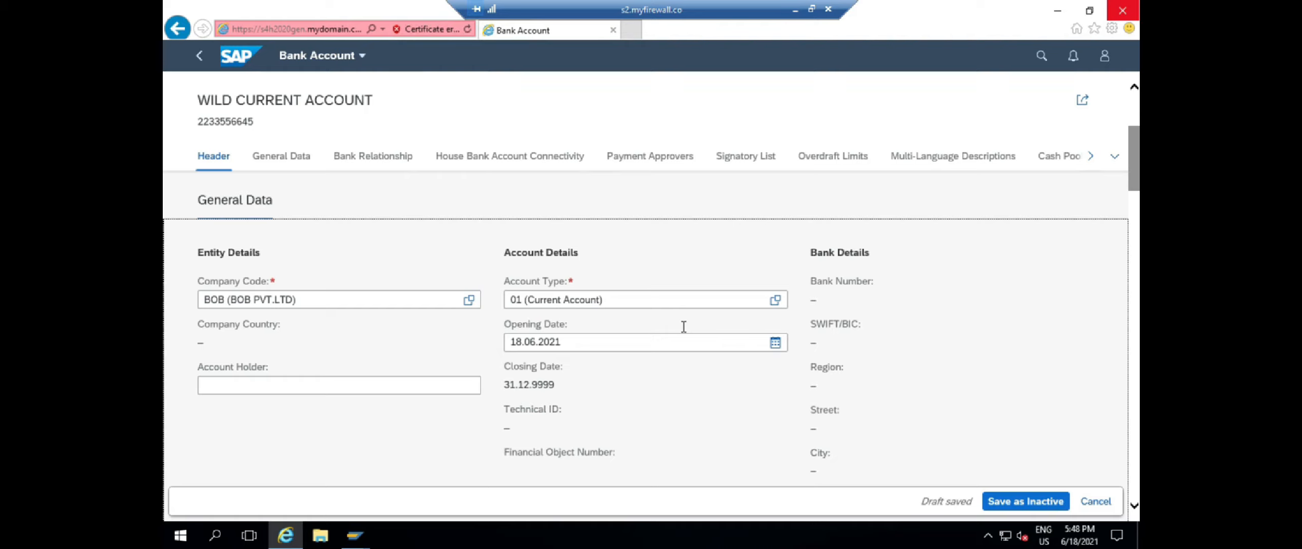
pyautogui.click(288, 379)
pyautogui.write('WILD BOARD')
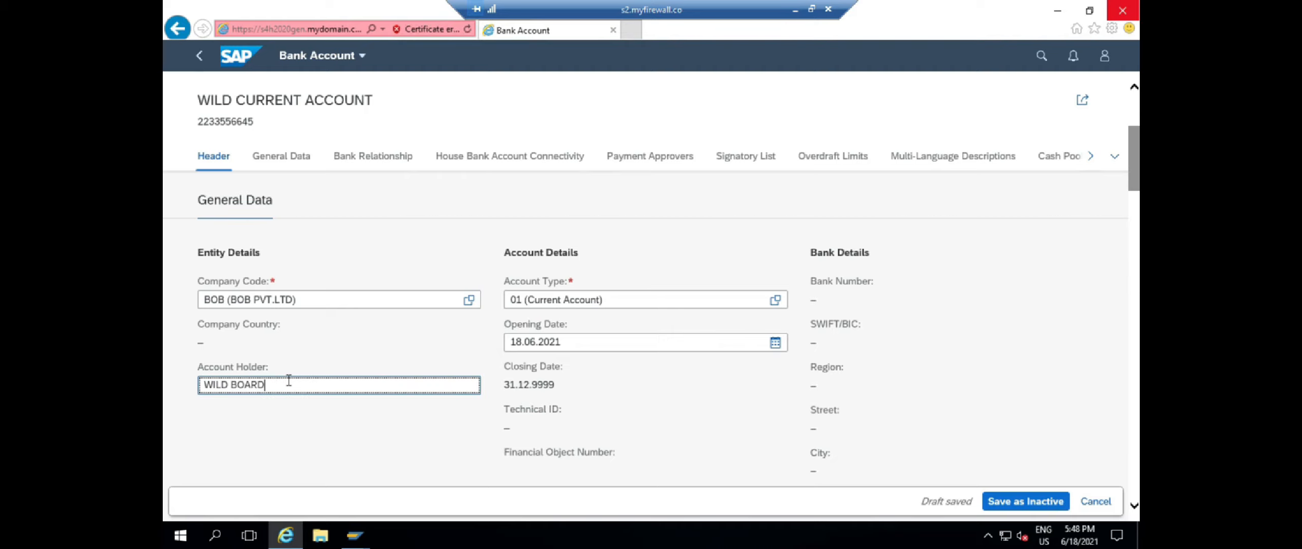
pyautogui.click(446, 453)
# Turn on Reconciliation Status for the new account
pyautogui.scroll(-6, 446, 439)
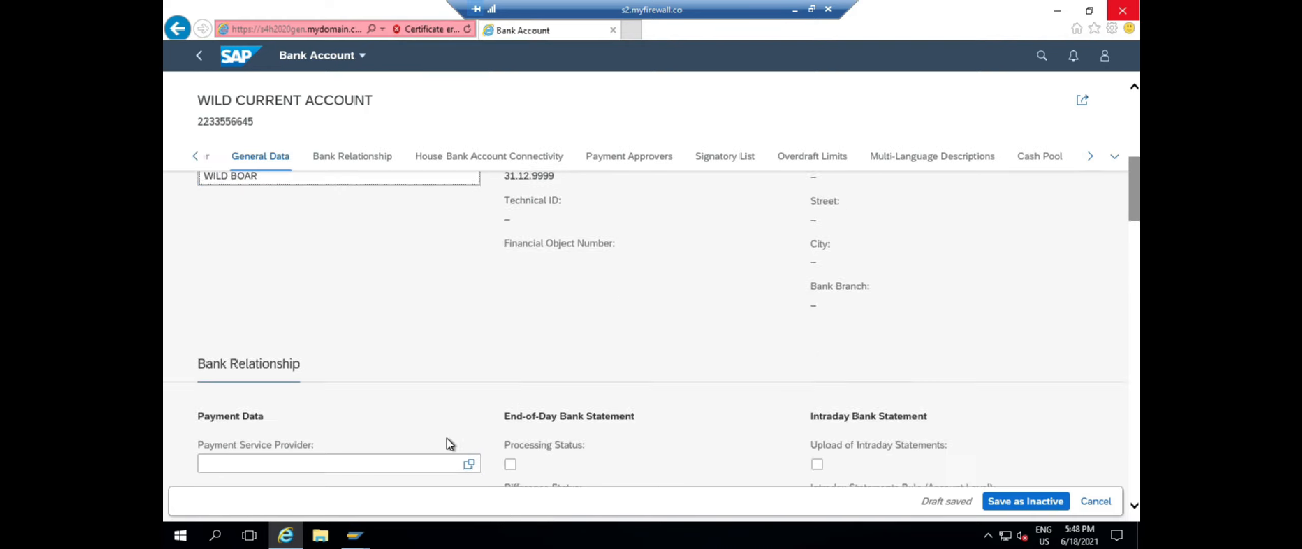
pyautogui.scroll(-2, 450, 444)
pyautogui.doubleClick(511, 383)
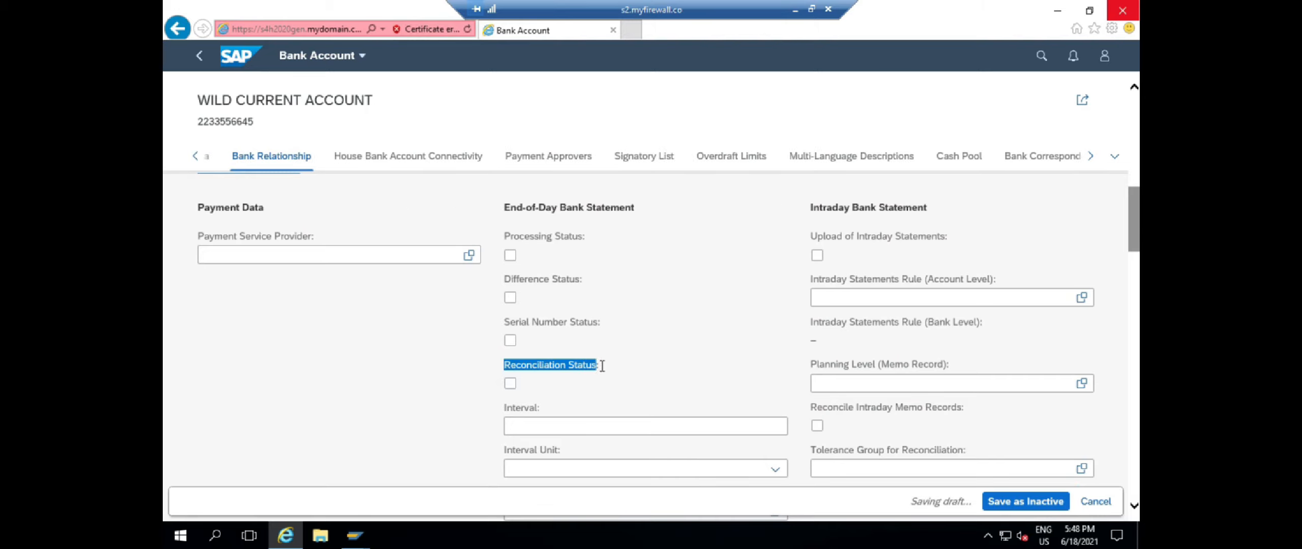
pyautogui.click(510, 384)
pyautogui.click(601, 369)
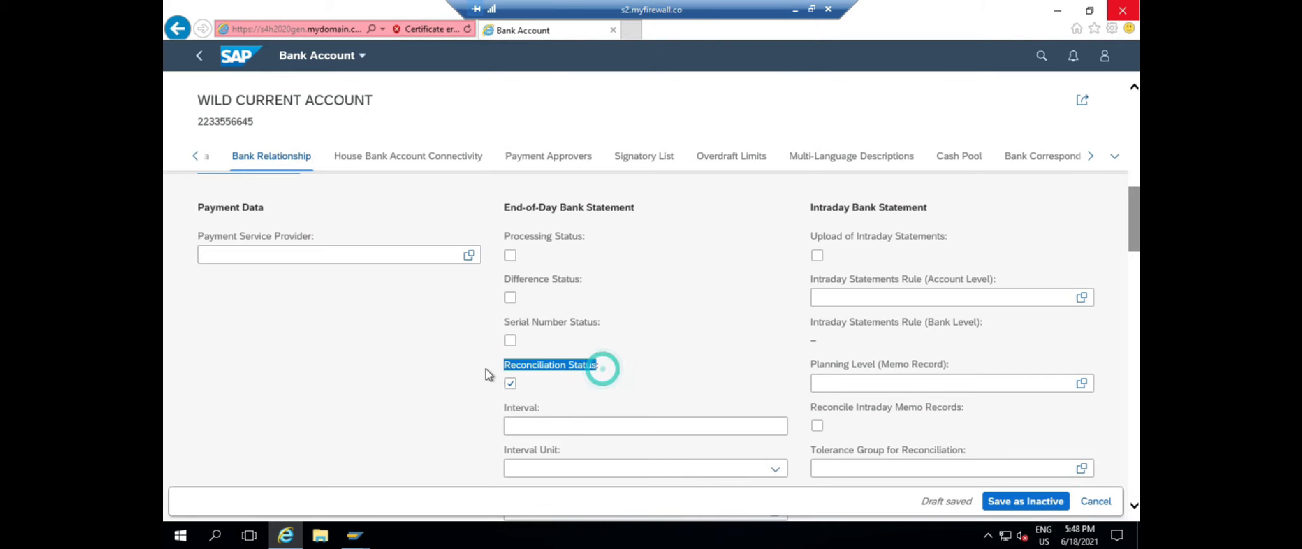
pyautogui.scroll(-12, 689, 359)
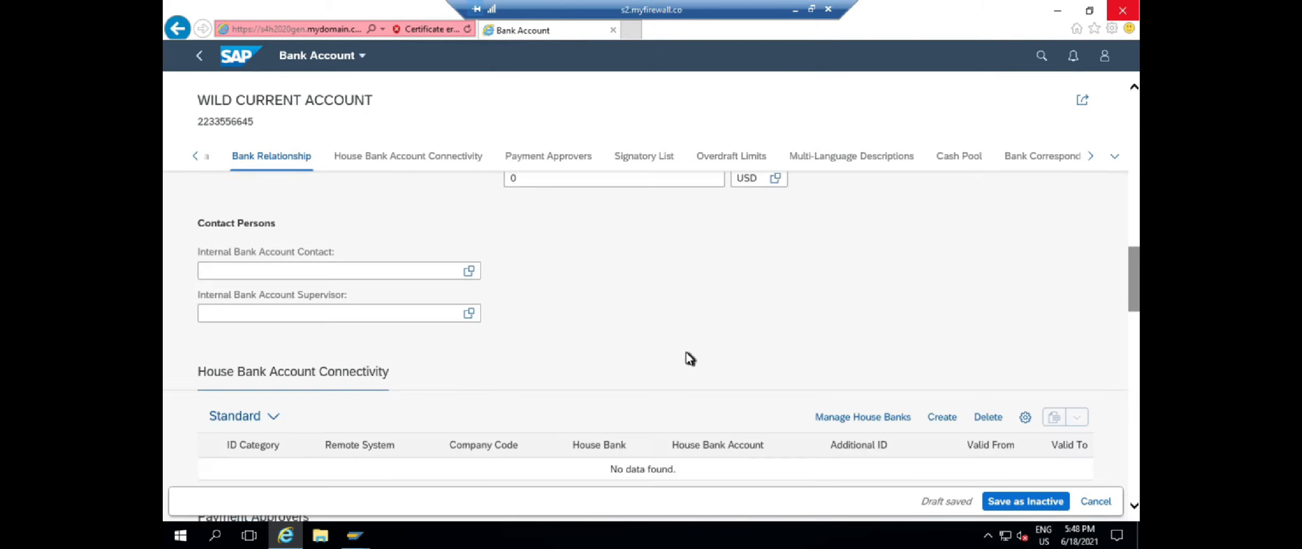
pyautogui.click(942, 207)
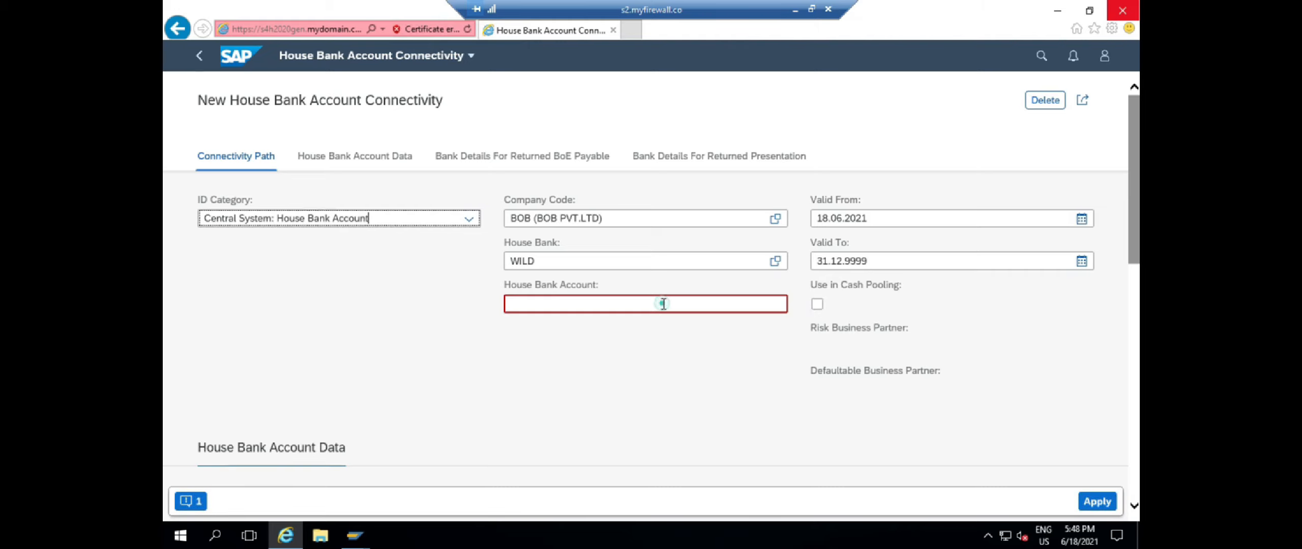
# Enter house bank account WILD, choose G/L account 100020 (HB MAIN A/C), and apply the entry
pyautogui.click(664, 304)
pyautogui.write('WILD')
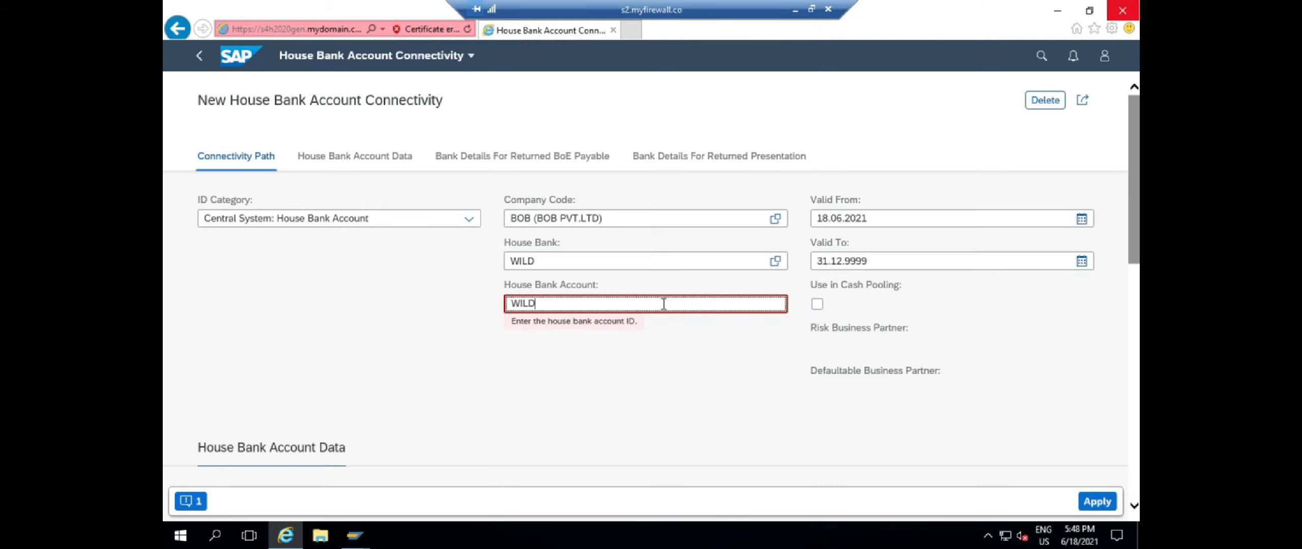
pyautogui.scroll(-3, 665, 406)
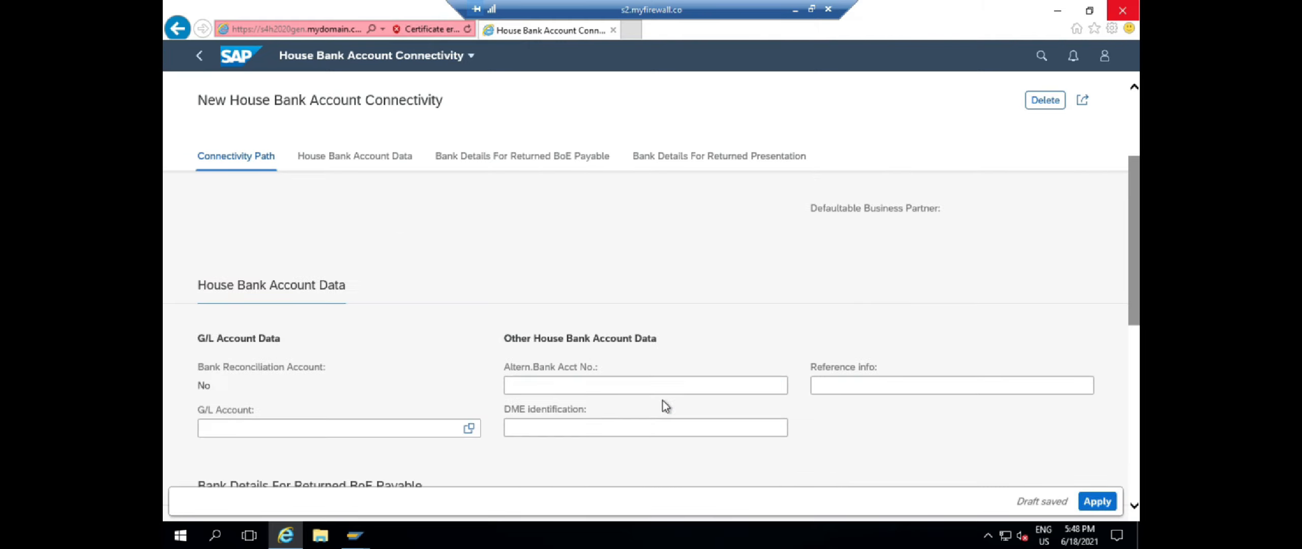
pyautogui.moveTo(257, 409); pyautogui.dragTo(194, 416)
pyautogui.click(469, 428)
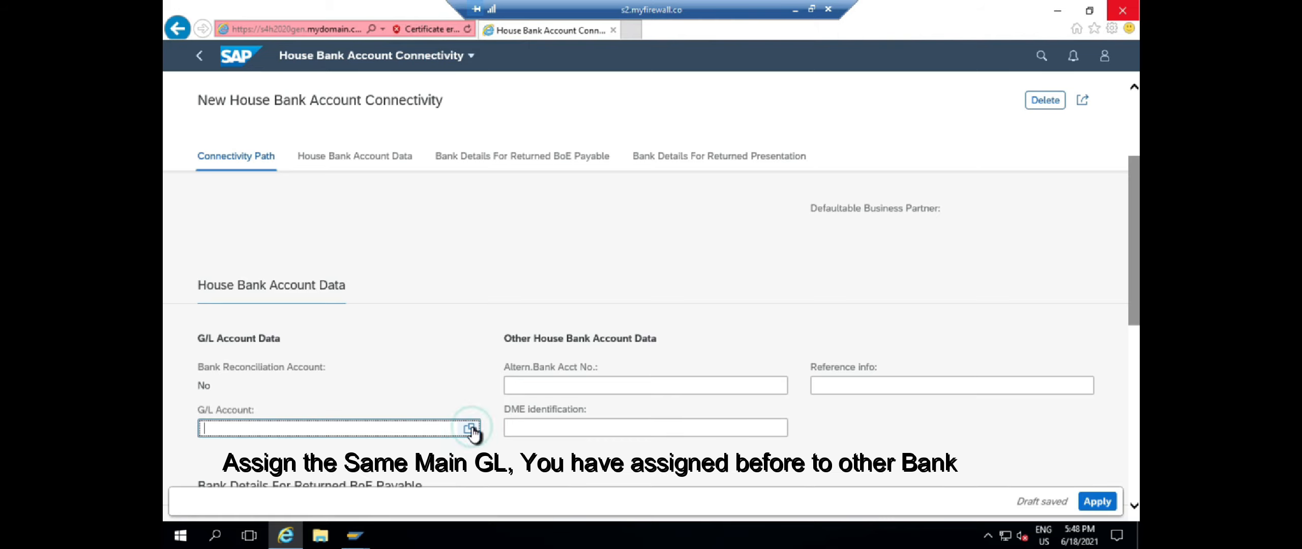
pyautogui.click(516, 308)
pyautogui.click(754, 300)
pyautogui.scroll(-10, 755, 300)
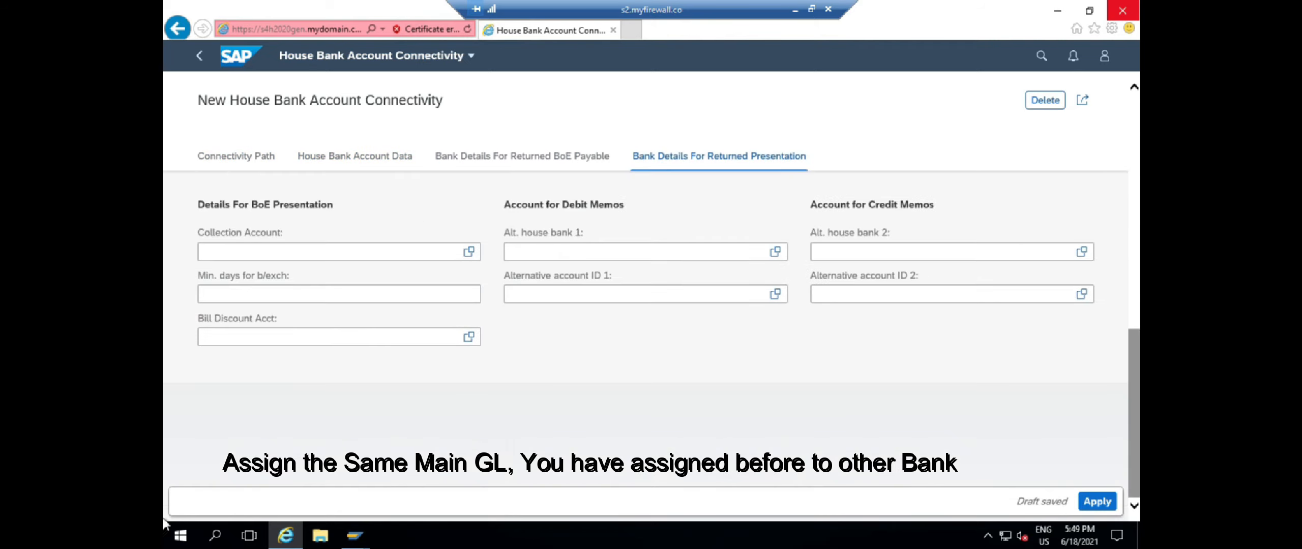
pyautogui.click(1098, 503)
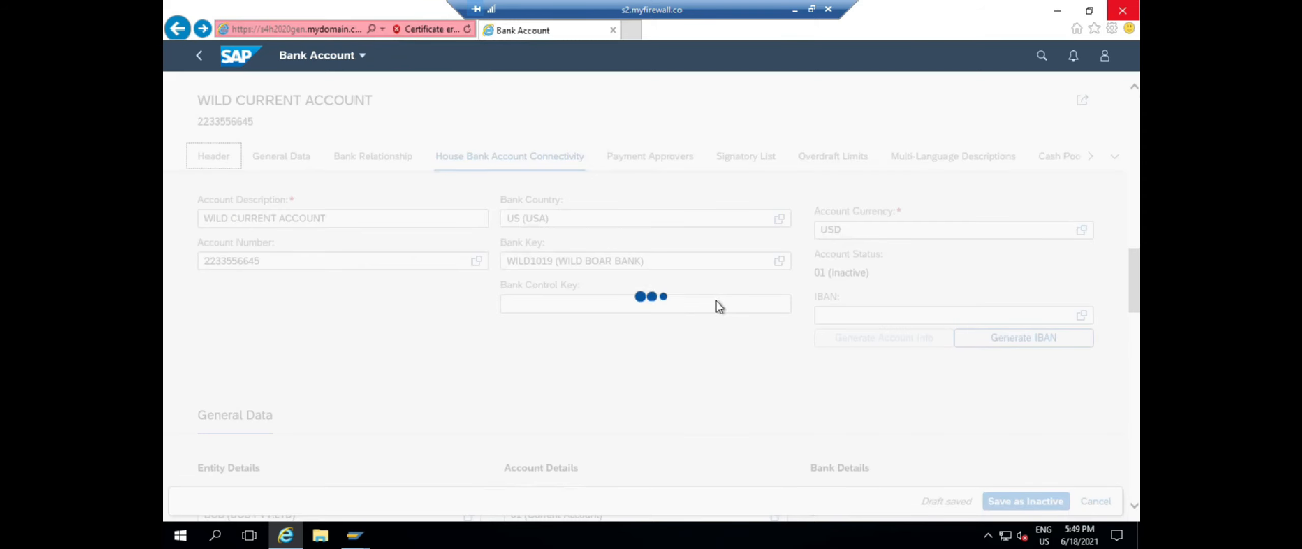
# Save the WILD CURRENT ACCOUNT as inactive, then activate it, dismissing the result messages
pyautogui.click(1032, 503)
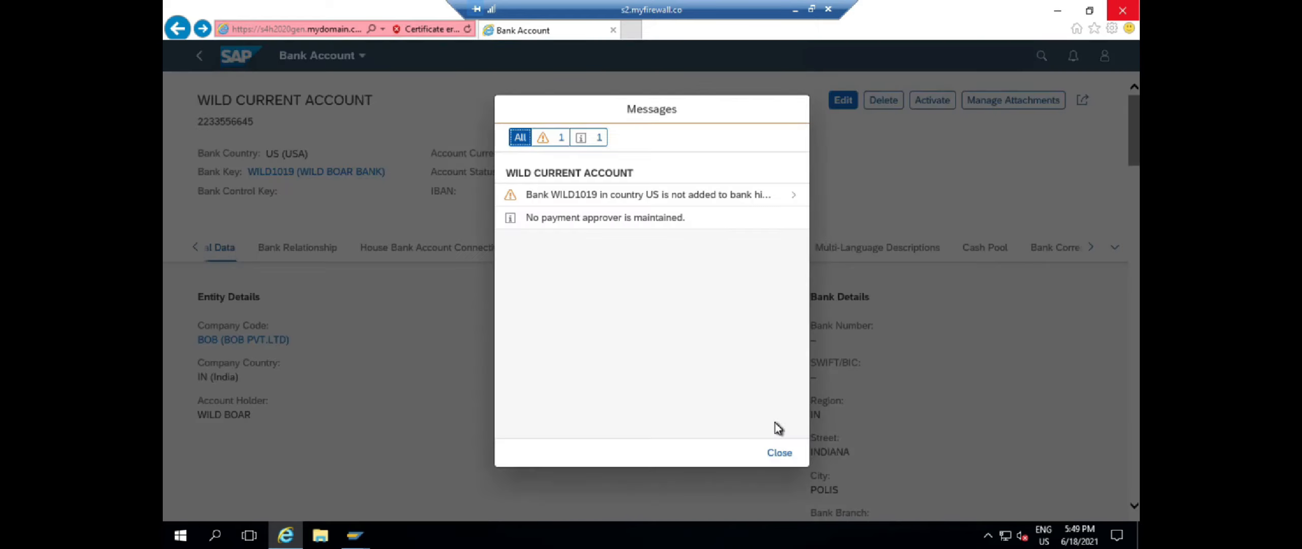
pyautogui.click(784, 452)
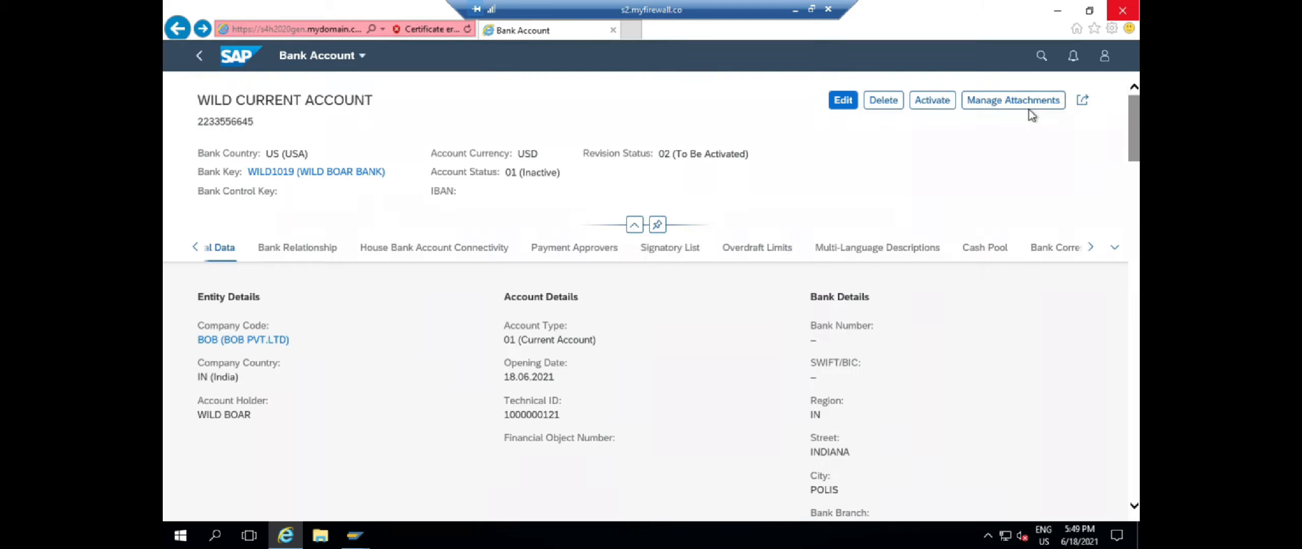
pyautogui.click(934, 102)
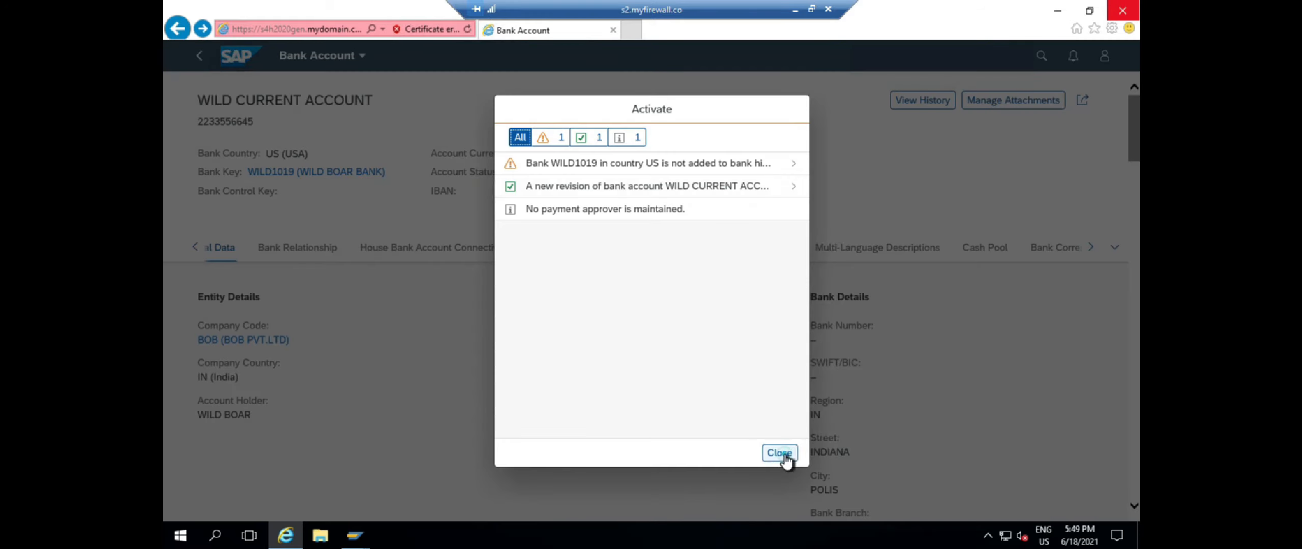
pyautogui.click(782, 453)
# Confirm status 02 (Active) and revision 03 (Activated), then review House Bank Account Connectivity
pyautogui.moveTo(555, 170); pyautogui.dragTo(506, 172)
pyautogui.moveTo(716, 154); pyautogui.dragTo(590, 157)
pyautogui.click(731, 189)
pyautogui.click(436, 248)
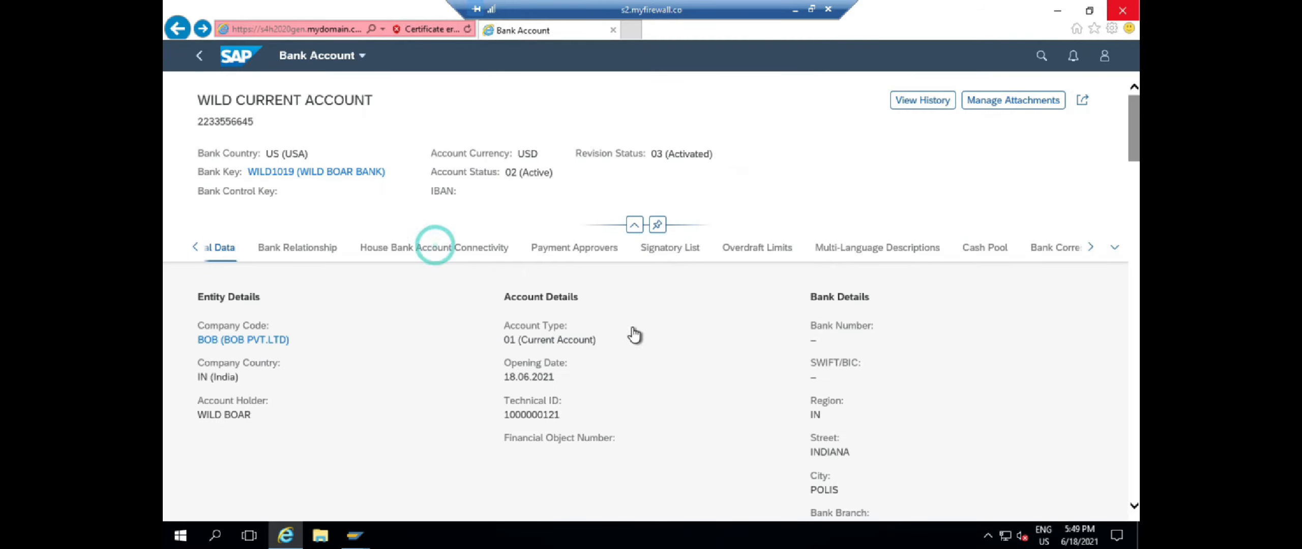
pyautogui.scroll(10, 633, 333)
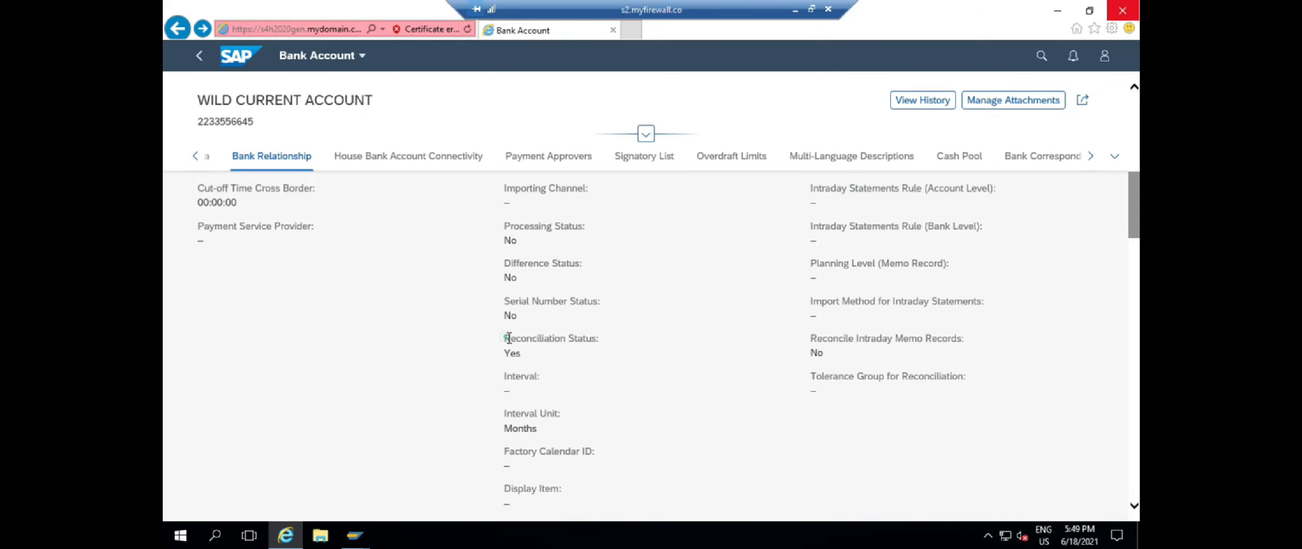
# Start F-53 with date 18.06.2021 and bank G/L account HB OUTGOING A/C
pyautogui.moveTo(378, 536)
pyautogui.click(430, 483)
pyautogui.write('/NF-53')
pyautogui.press('Return')
pyautogui.write('18.06.2021')
pyautogui.press('Tab')
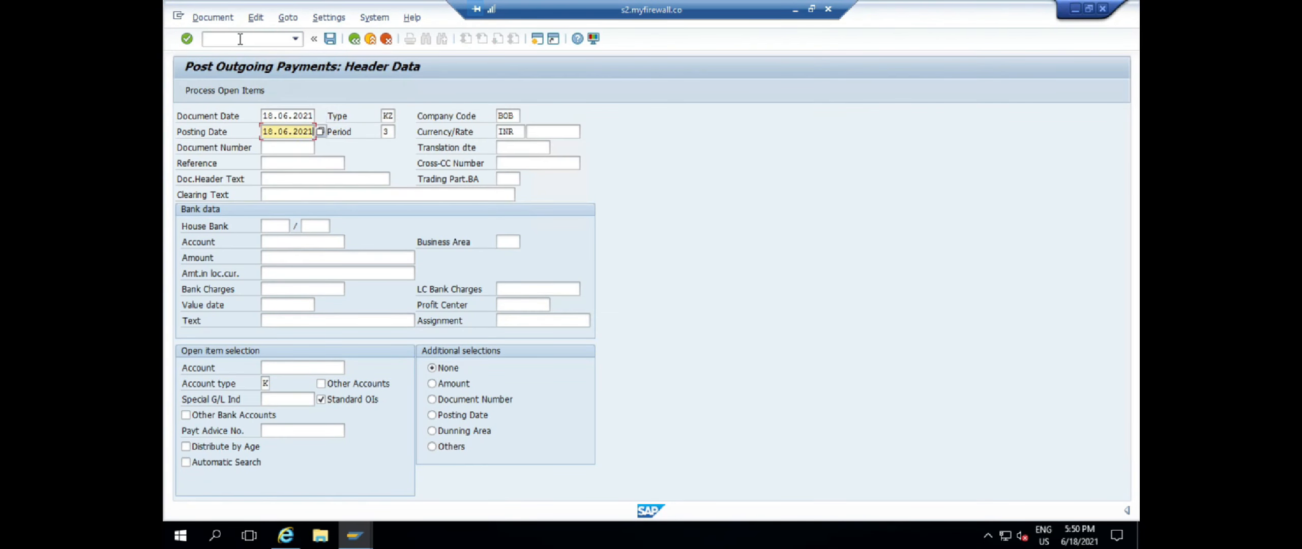
pyautogui.press('BackSpace')
pyautogui.click(350, 241)
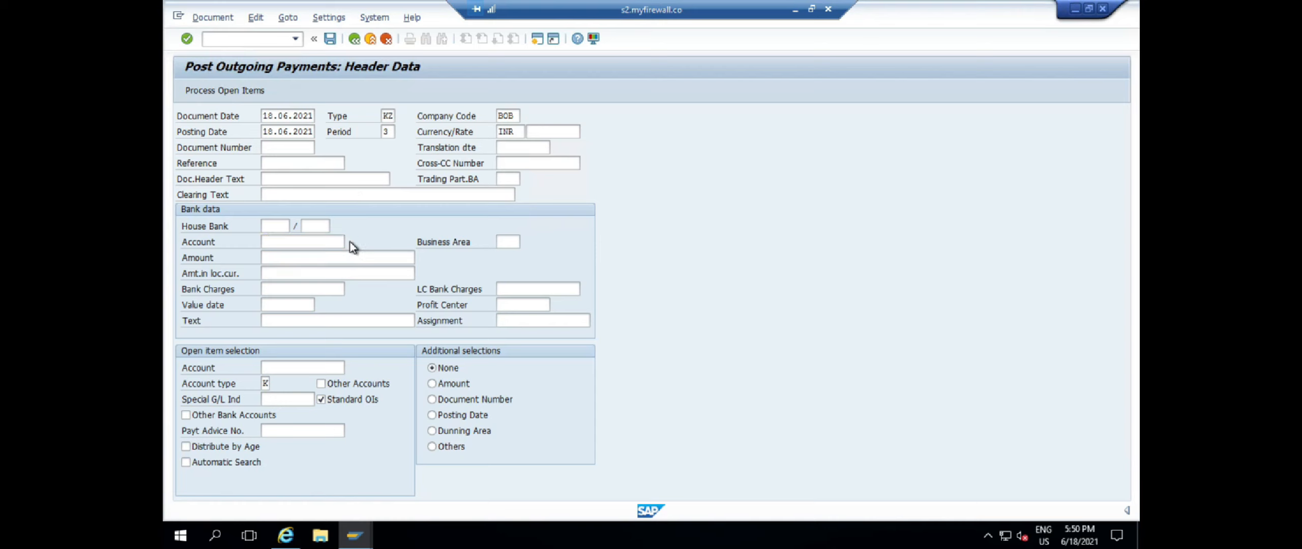
pyautogui.click(552, 232)
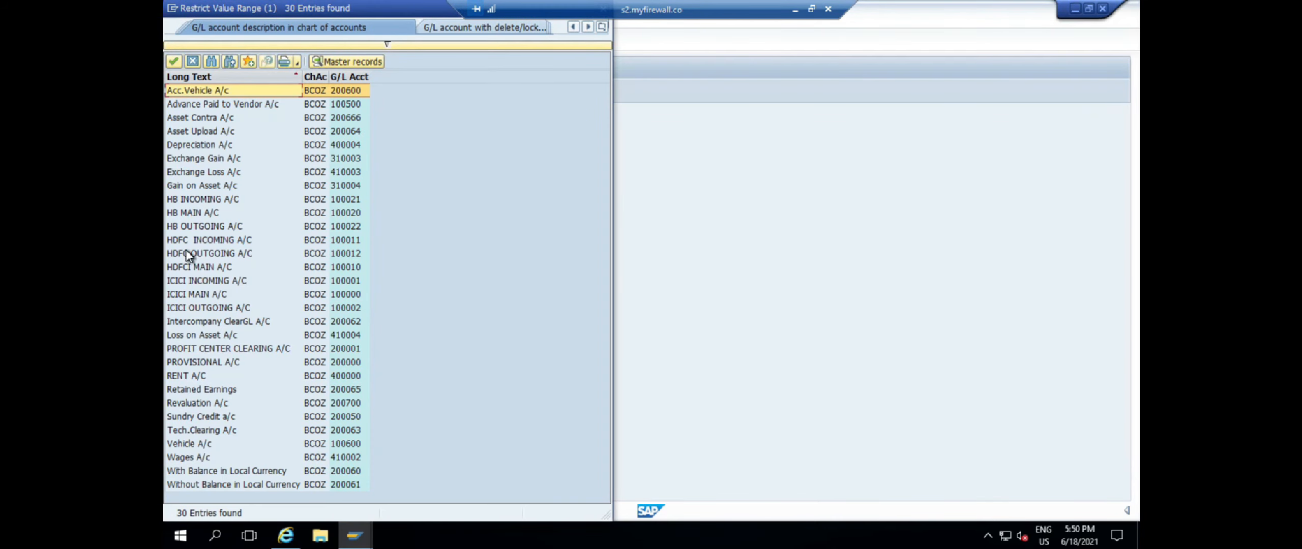
pyautogui.click(195, 226)
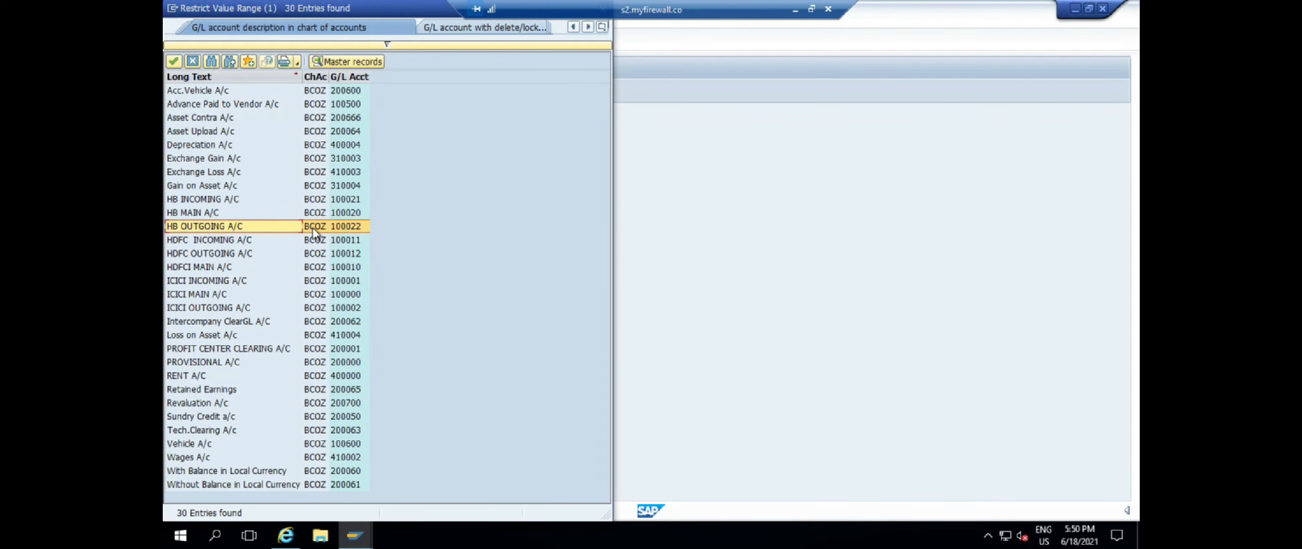
pyautogui.doubleClick(314, 227)
pyautogui.click(275, 257)
# Enter the amount, value date 18.06.2021 and the vendor account, then submit the header
pyautogui.write('1')
pyautogui.click(275, 285)
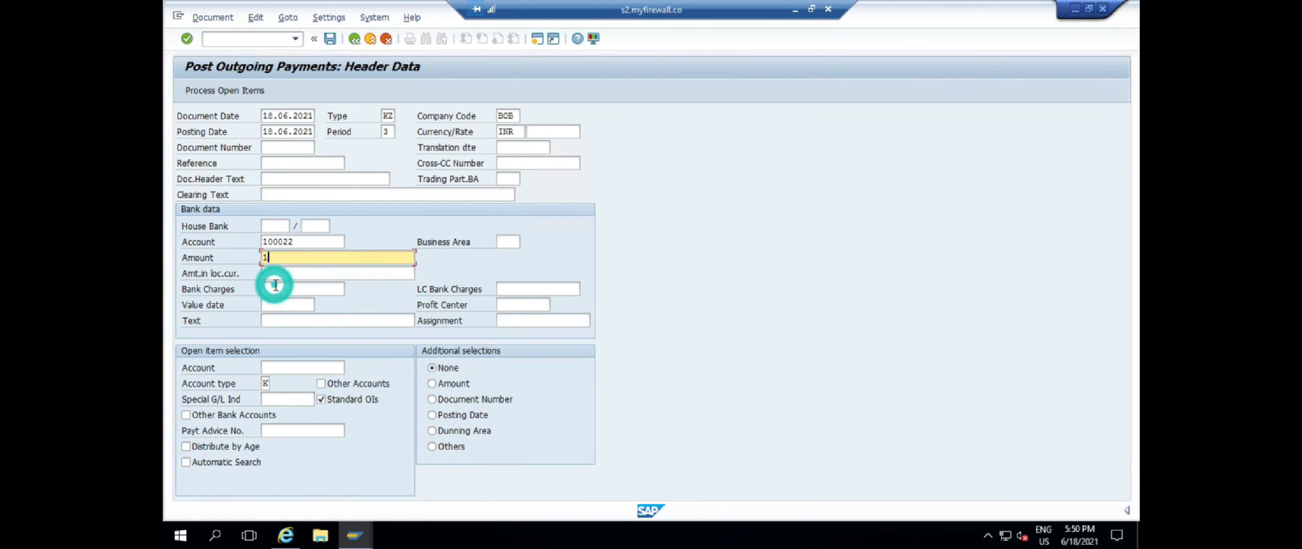
pyautogui.click(275, 304)
pyautogui.click(285, 319)
pyautogui.click(278, 368)
pyautogui.click(279, 380)
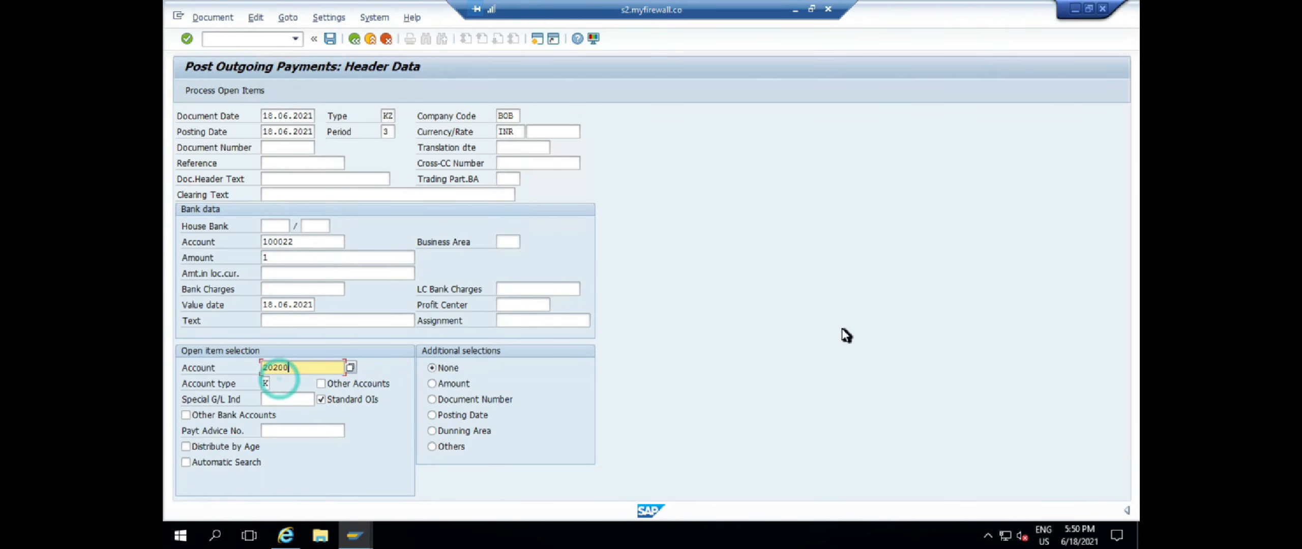
pyautogui.press('Return')
# Resolve the house bank error by entering house bank WILD and account ID WILD
pyautogui.press('F1')
pyautogui.moveTo(344, 115); pyautogui.dragTo(192, 95)
pyautogui.click(405, 70)
pyautogui.click(269, 224)
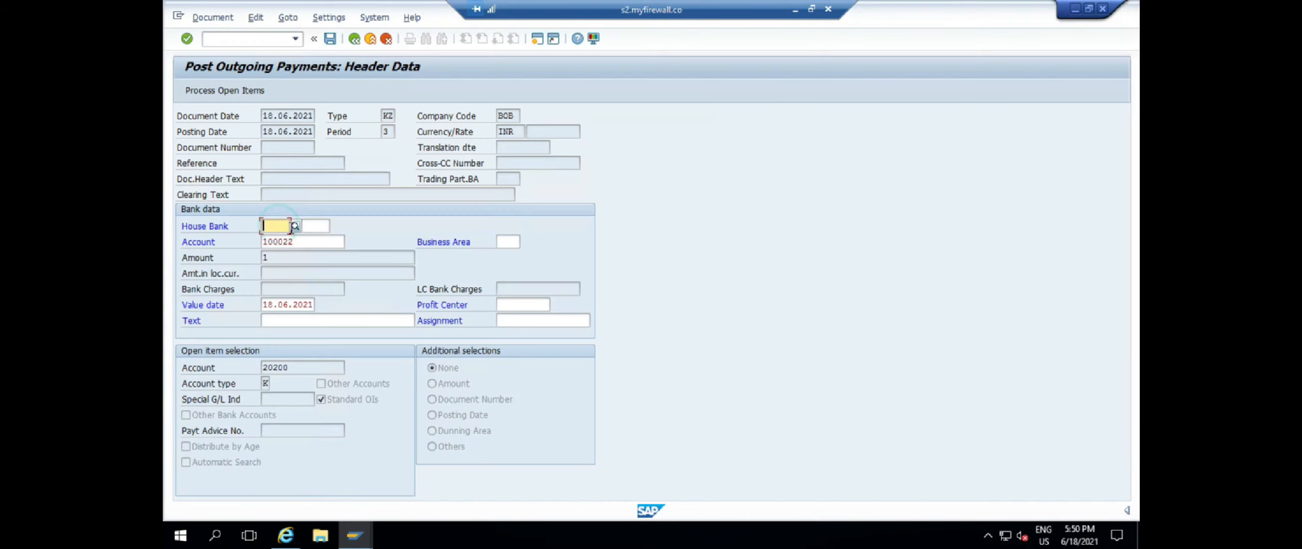
pyautogui.click(298, 224)
pyautogui.click(189, 105)
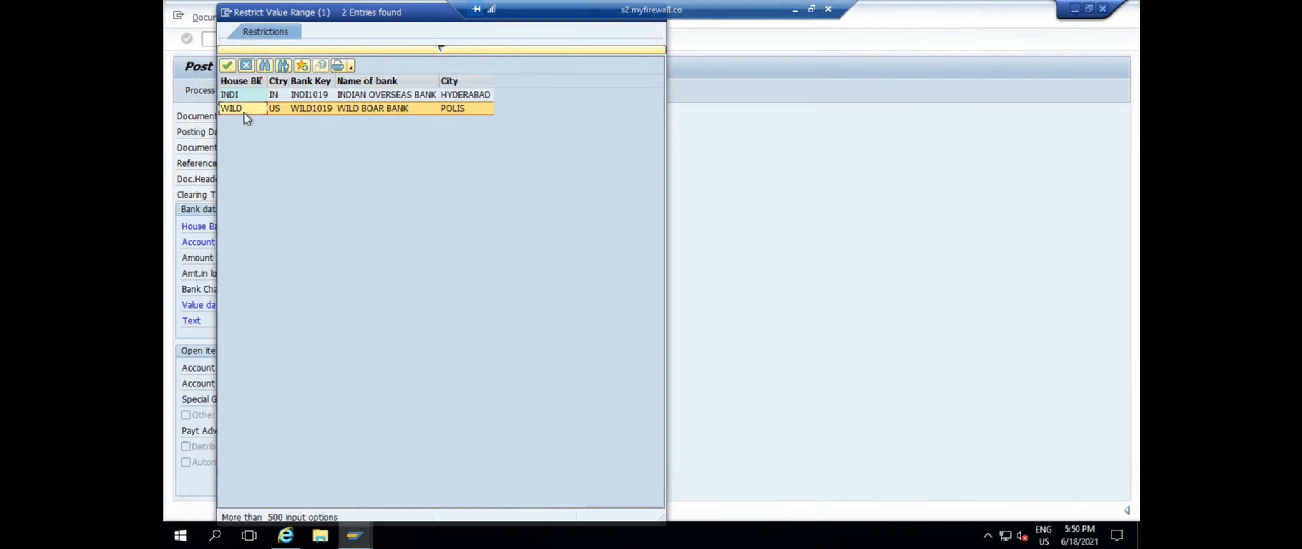
pyautogui.doubleClick(362, 108)
pyautogui.click(317, 224)
pyautogui.click(334, 224)
pyautogui.click(255, 91)
pyautogui.doubleClick(254, 91)
# Keep only the vendor's 10.000.000 INR open item active and check the bank line item
pyautogui.hotkey('shift', 'F4')
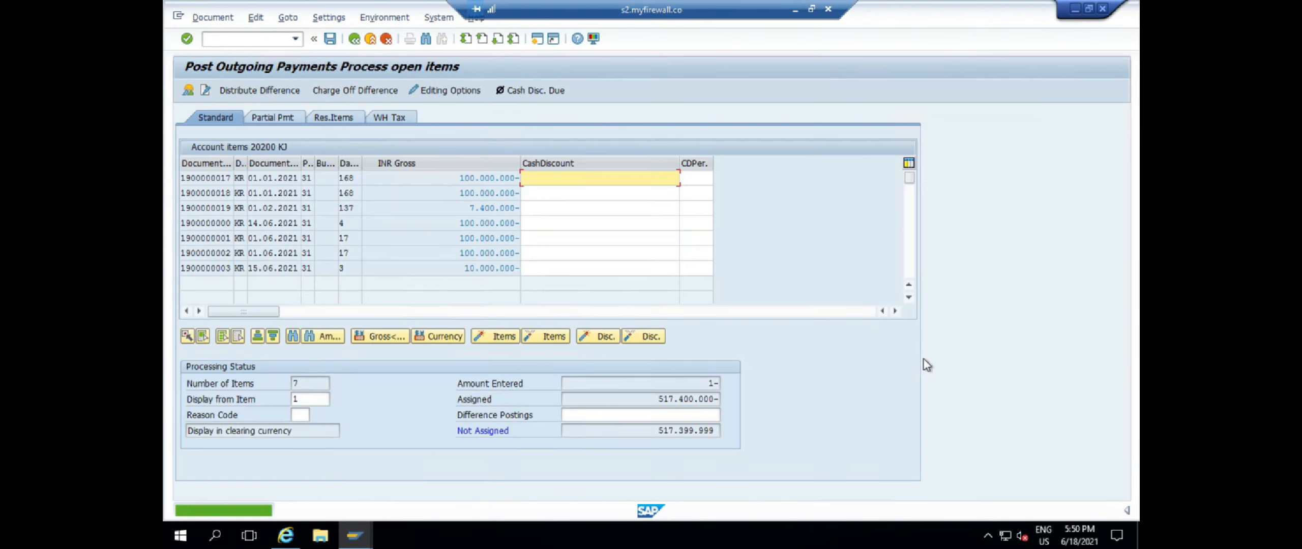
pyautogui.click(545, 336)
pyautogui.doubleClick(491, 268)
pyautogui.click(186, 92)
pyautogui.doubleClick(297, 221)
pyautogui.click(478, 258)
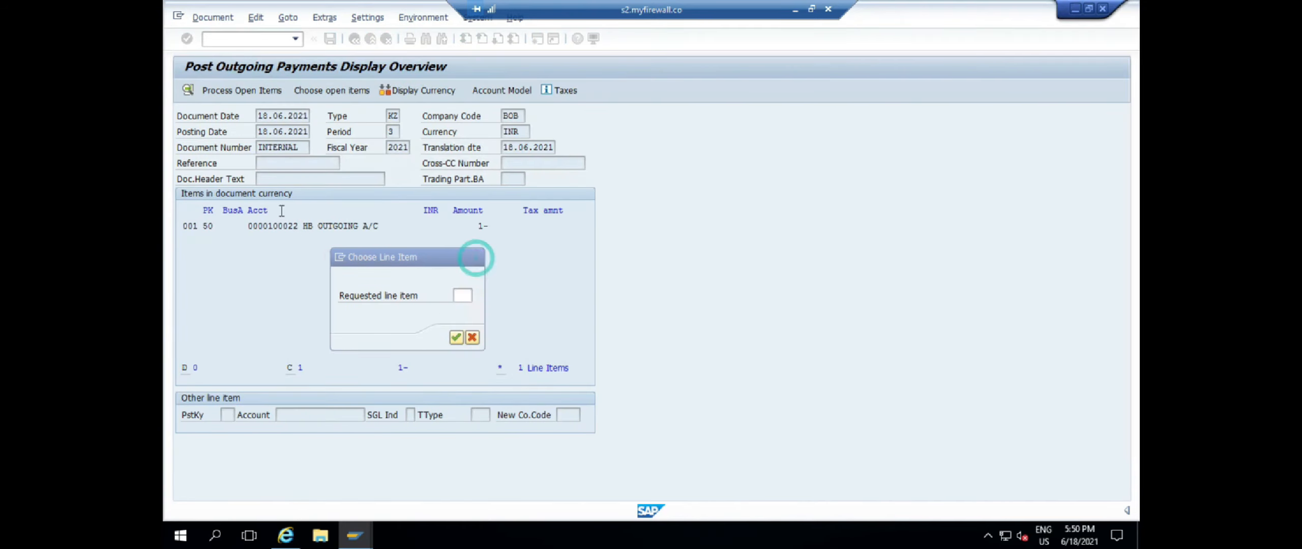
pyautogui.doubleClick(294, 228)
pyautogui.press('Return')
pyautogui.click(189, 91)
pyautogui.click(236, 18)
pyautogui.click(250, 82)
pyautogui.click(330, 39)
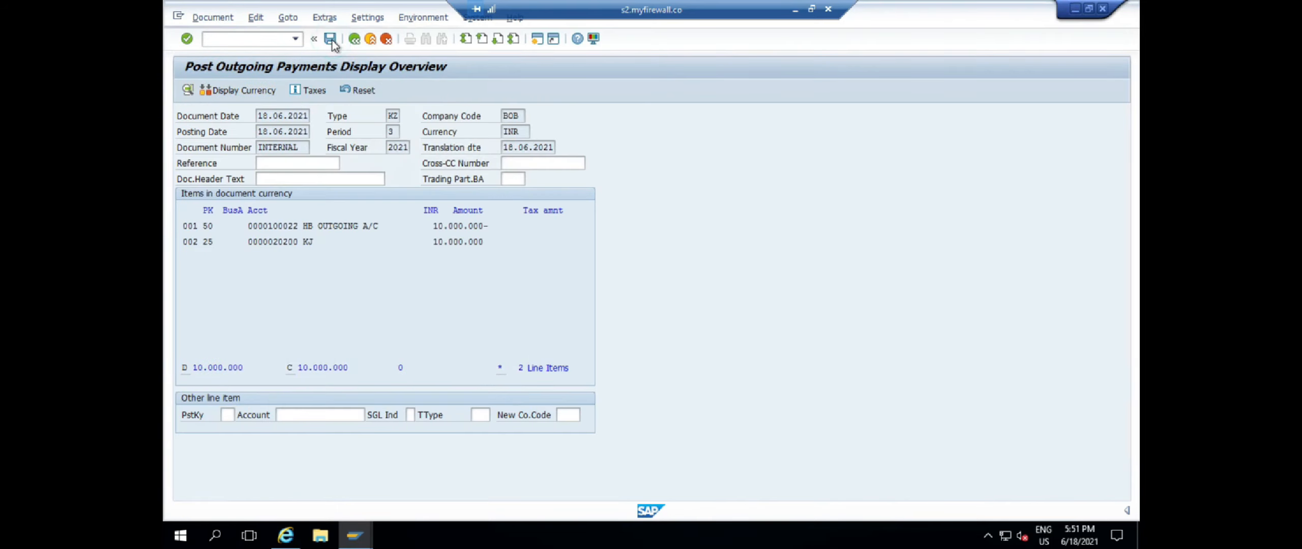
pyautogui.doubleClick(285, 510)
pyautogui.doubleClick(270, 94)
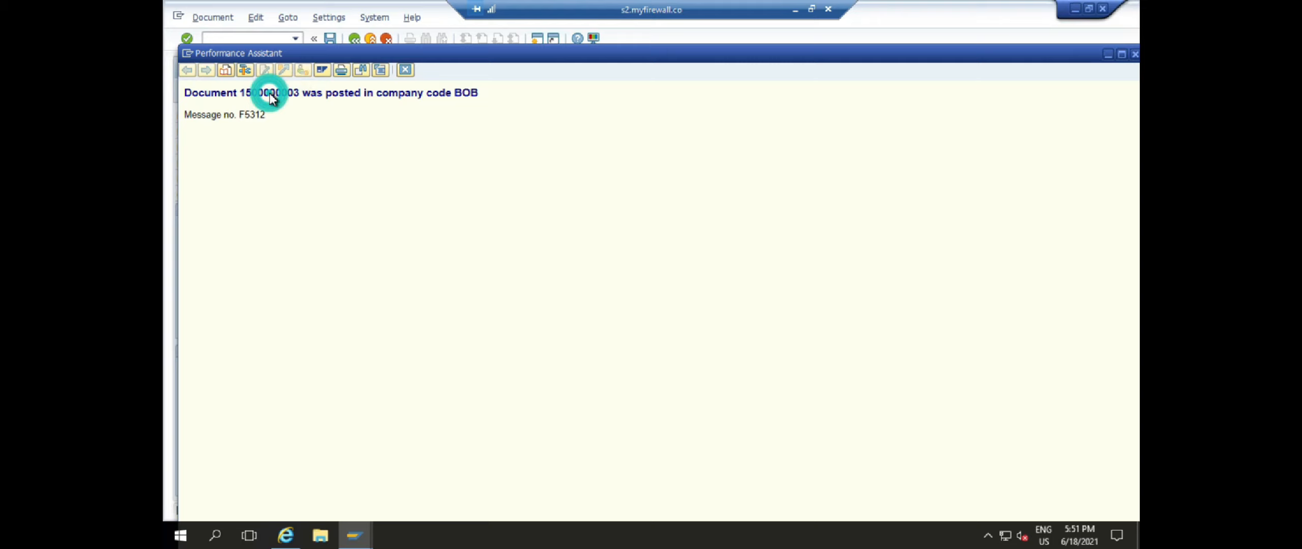
pyautogui.click(406, 70)
pyautogui.click(239, 40)
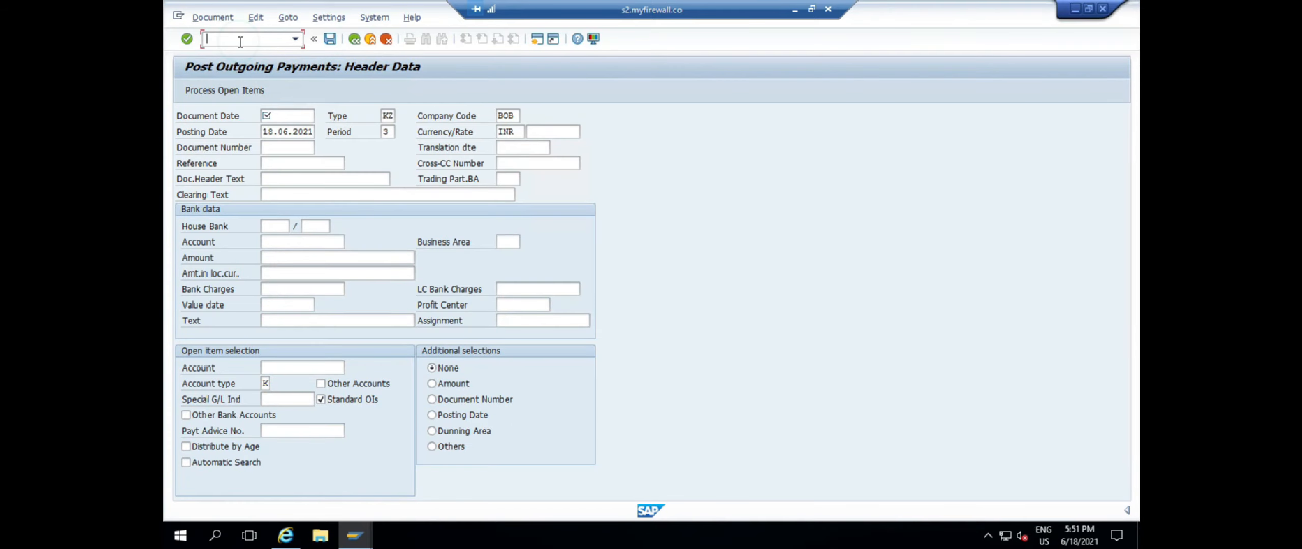
pyautogui.press('Return')
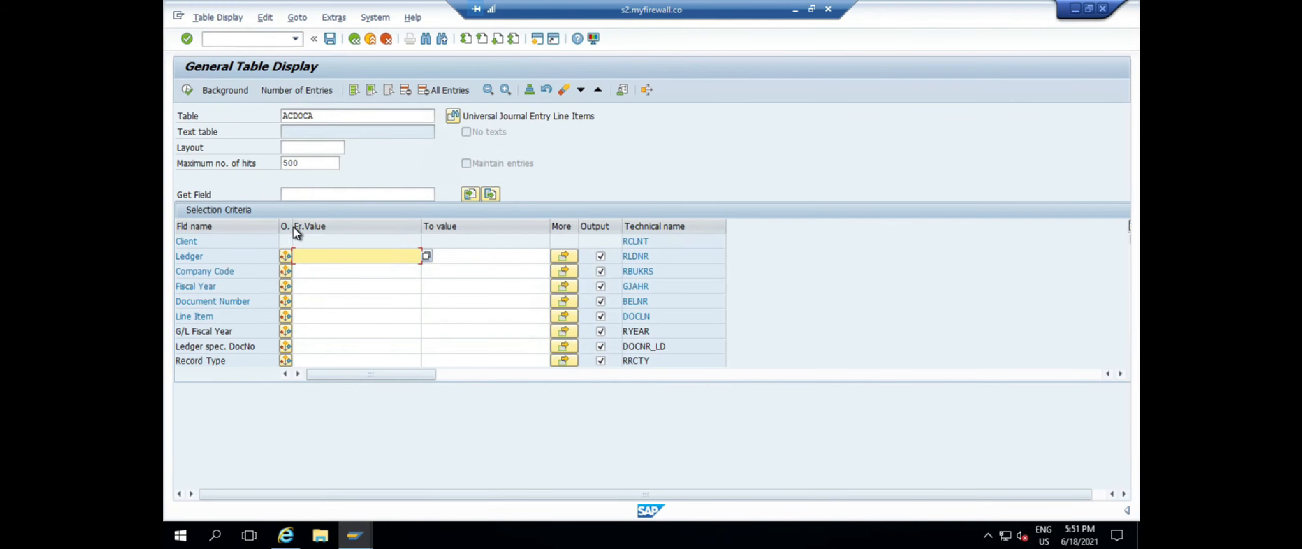
pyautogui.click(313, 271)
pyautogui.write('BOB')
pyautogui.click(326, 287)
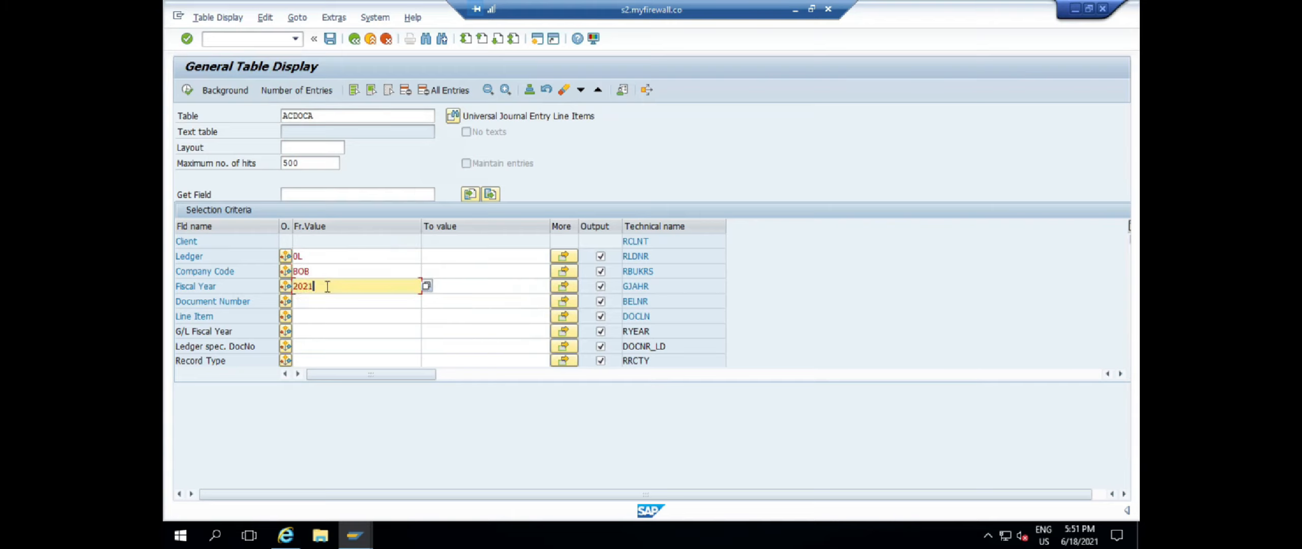
pyautogui.click(332, 300)
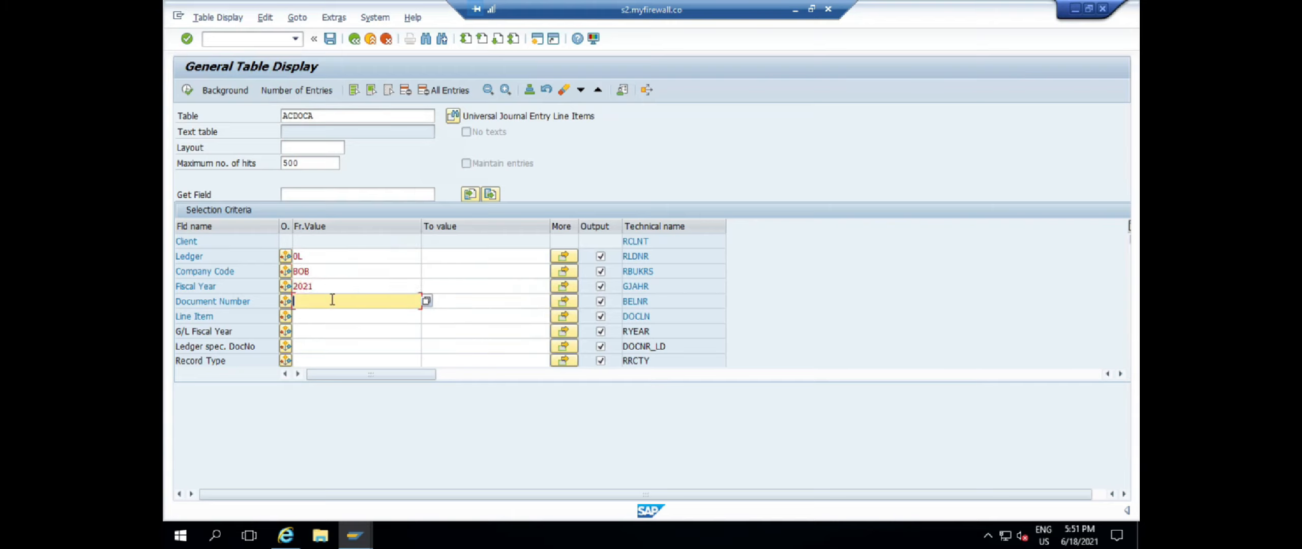
pyautogui.write('1500000003')
pyautogui.press('Return')
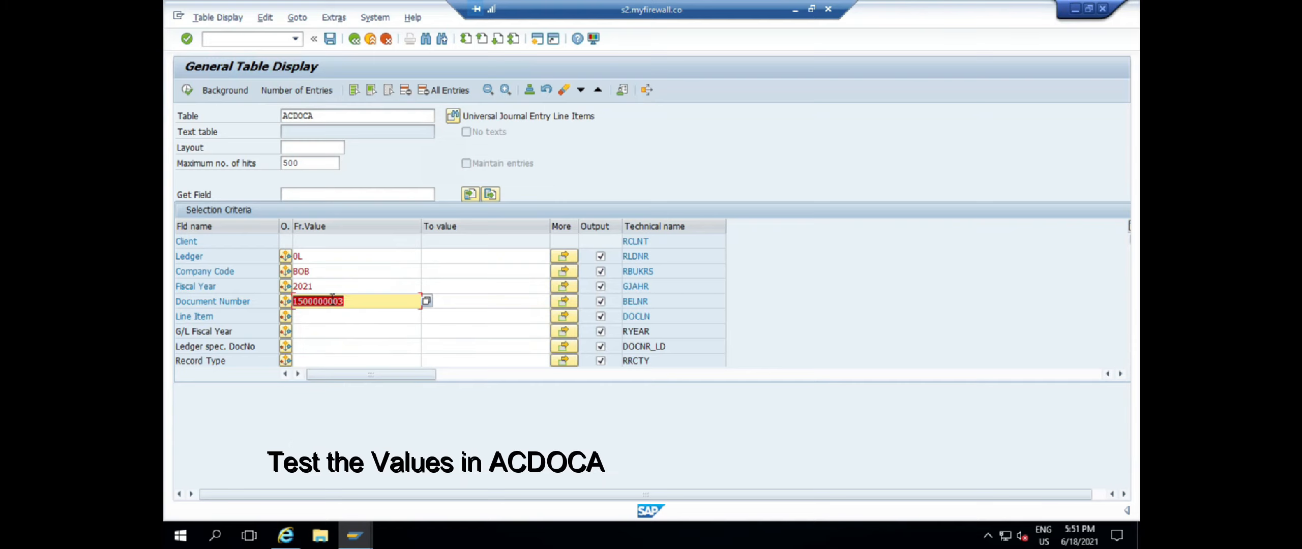
# Clear the output columns, keeping Ledger, Fiscal Year, Document Number, Transaction and CompanyCode Currency
pyautogui.click(390, 91)
pyautogui.click(600, 255)
pyautogui.click(601, 287)
pyautogui.click(600, 302)
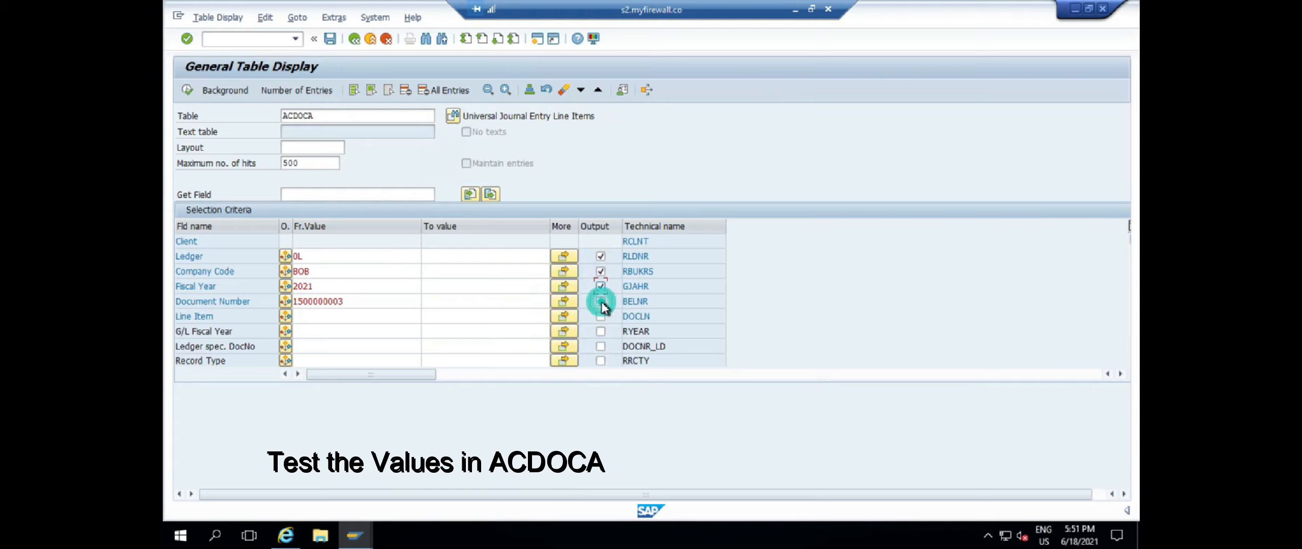
pyautogui.scroll(-20, 734, 328)
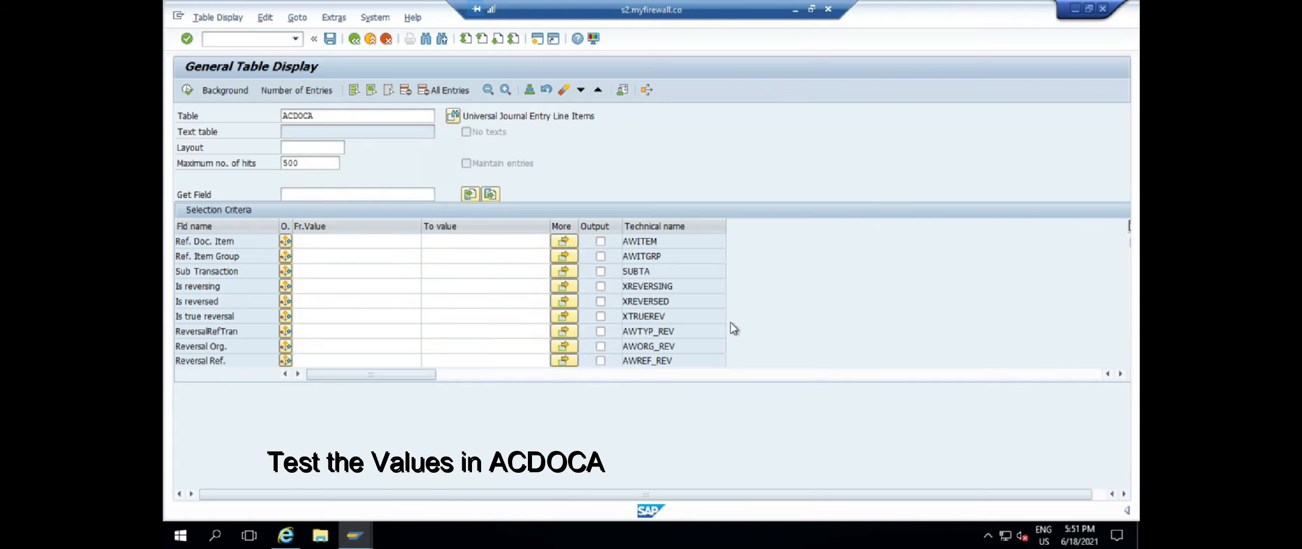
pyautogui.scroll(-20, 734, 328)
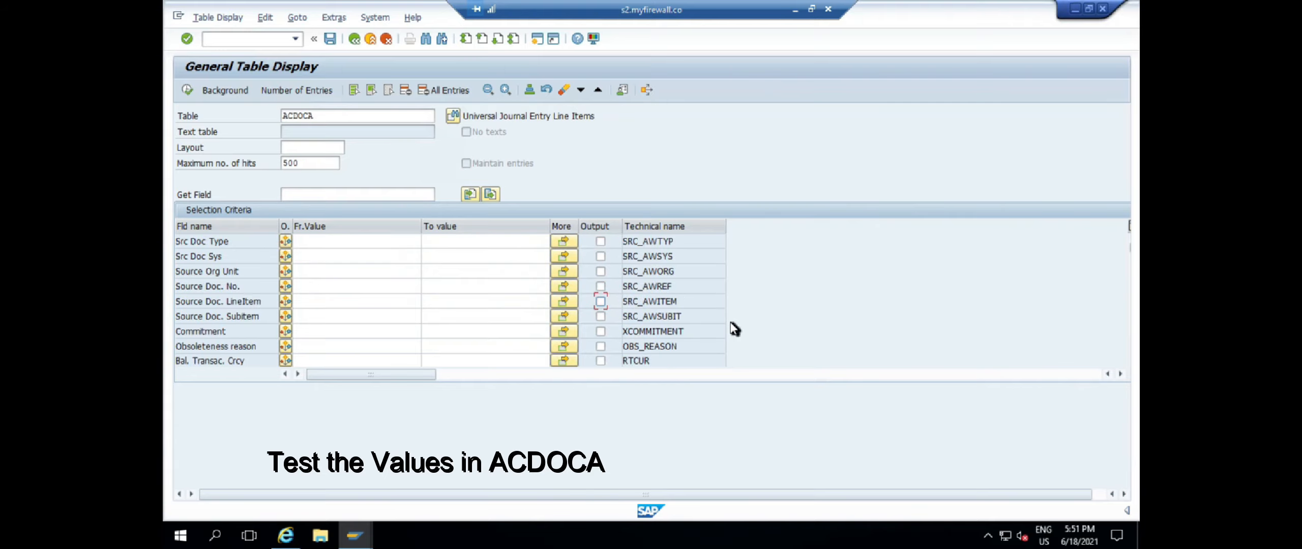
pyautogui.scroll(3, 734, 328)
pyautogui.scroll(-2, 733, 326)
pyautogui.scroll(1, 718, 323)
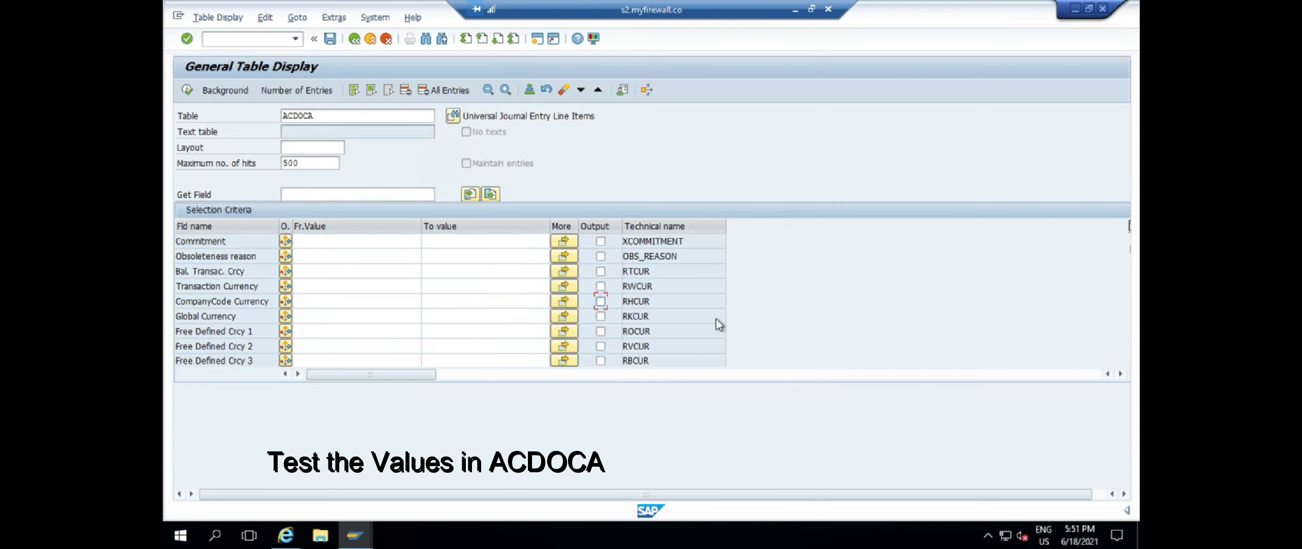
pyautogui.click(601, 286)
pyautogui.click(601, 301)
# Add Global Currency, account, cost center, profit center, amount, house bank and account ID outputs
pyautogui.scroll(-1, 737, 318)
pyautogui.click(601, 271)
pyautogui.scroll(-5, 668, 301)
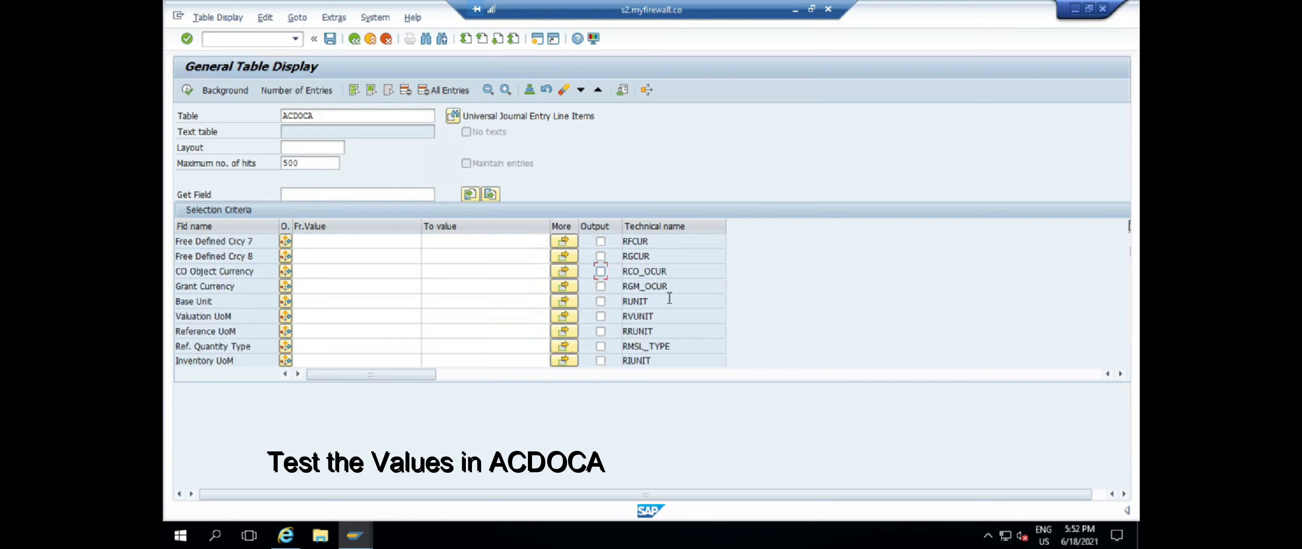
pyautogui.scroll(-1, 669, 299)
pyautogui.click(601, 301)
pyautogui.click(601, 317)
pyautogui.click(601, 331)
pyautogui.scroll(-4, 710, 307)
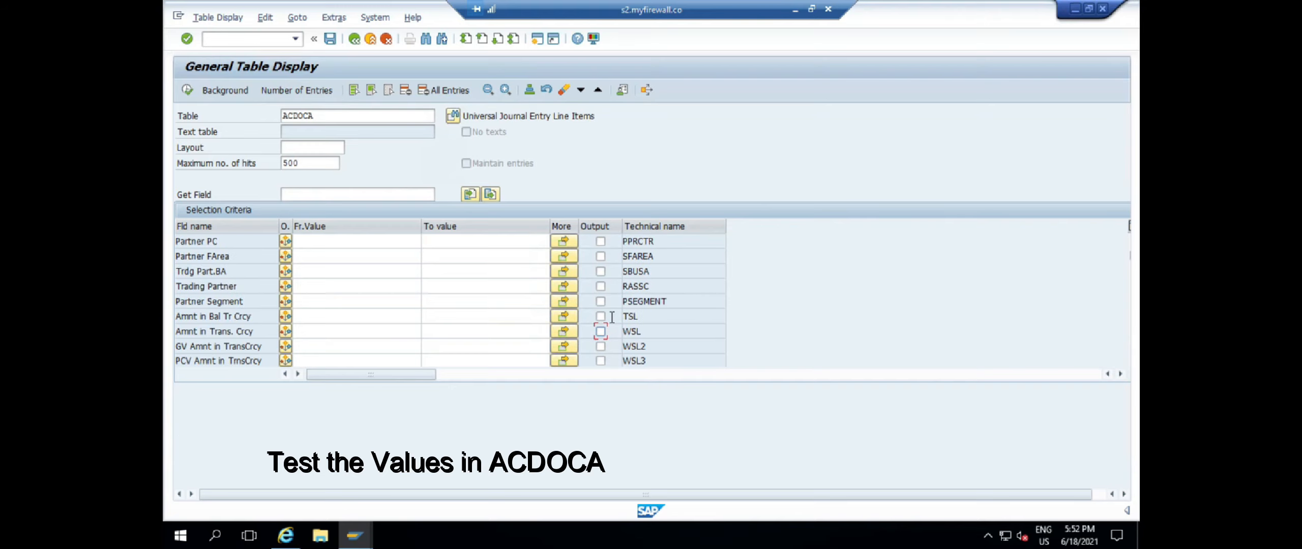
pyautogui.click(601, 331)
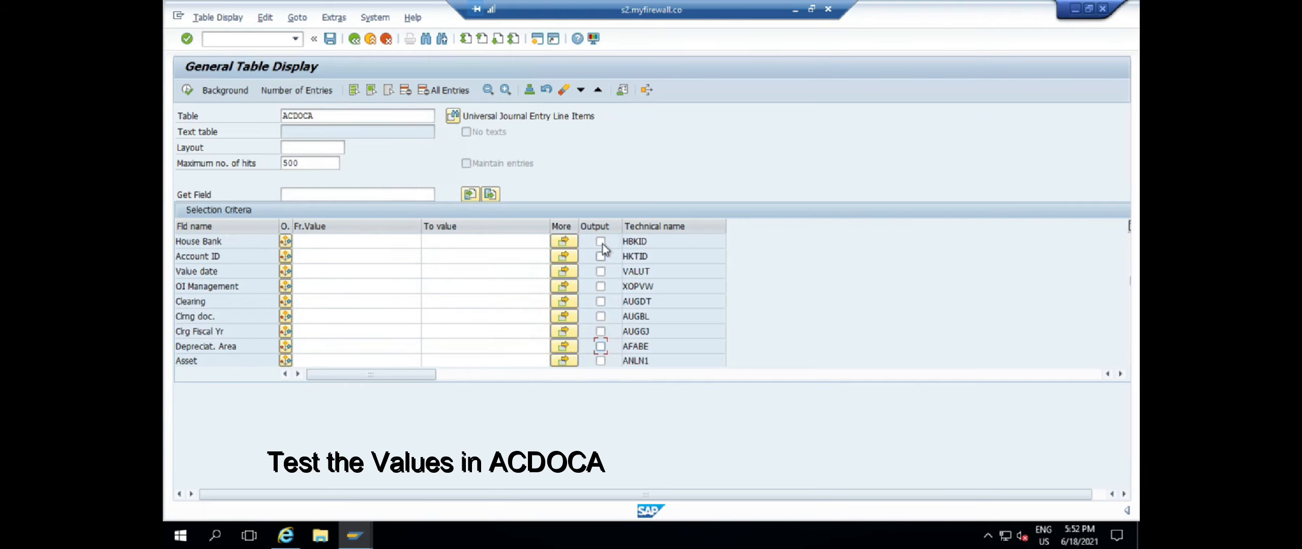
pyautogui.click(601, 242)
pyautogui.click(600, 256)
# Run the ACDOCA selection and inspect house bank, account, profit center and amount values
pyautogui.click(188, 91)
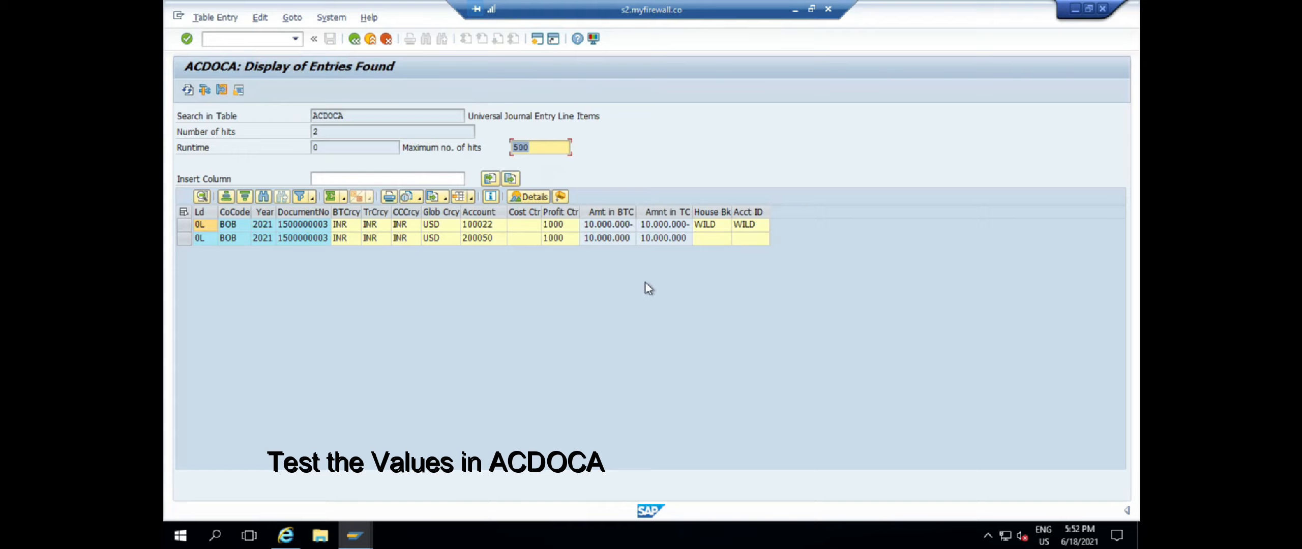
pyautogui.click(751, 226)
pyautogui.click(481, 227)
pyautogui.click(559, 236)
pyautogui.click(663, 238)
pyautogui.click(247, 40)
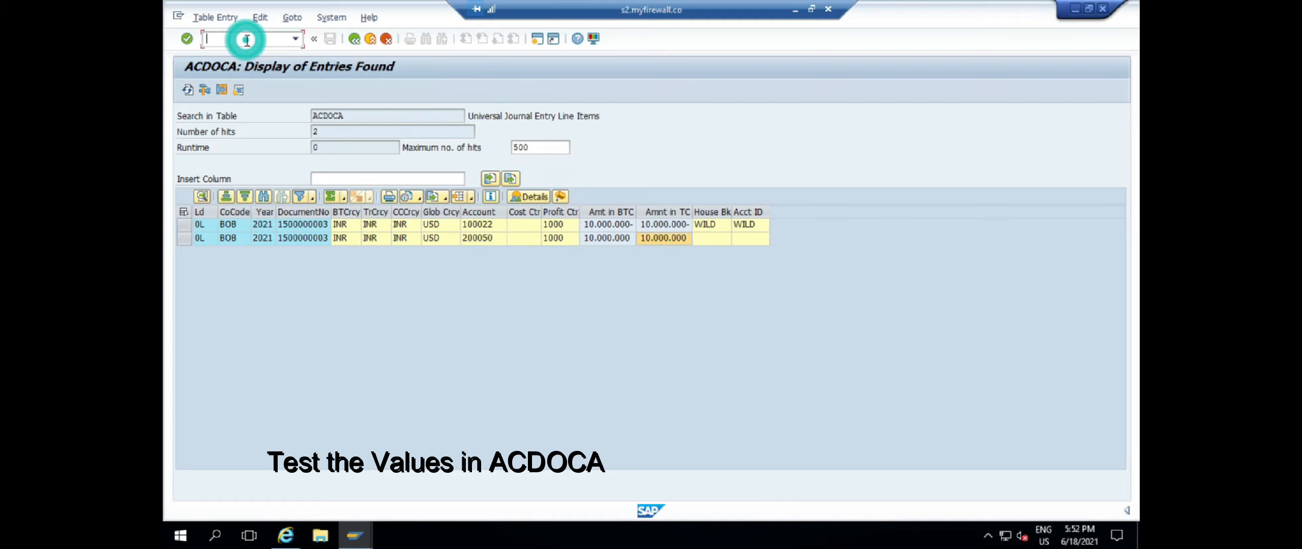